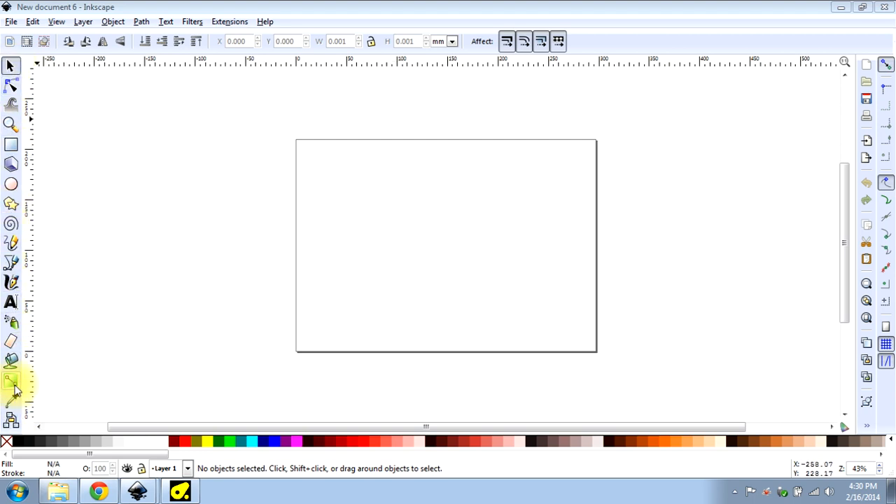
Open the document properties and set both the default units and the custom page size units to inches
left_click(12, 22)
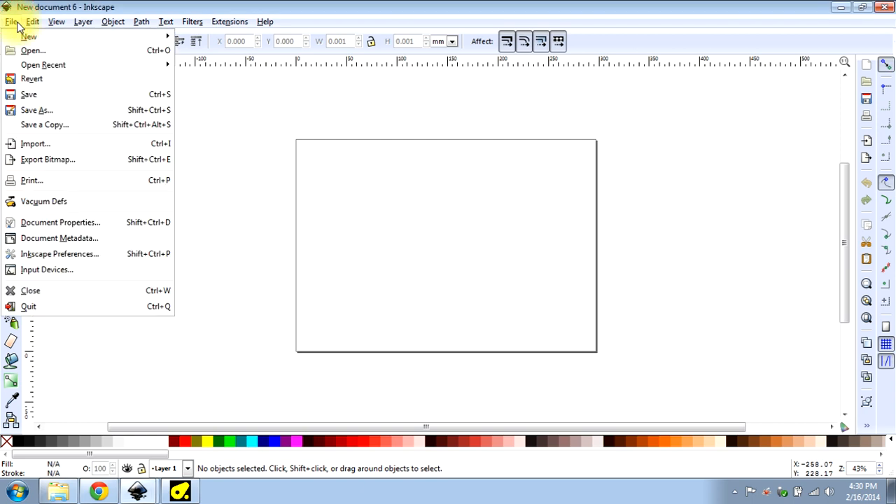
left_click(68, 224)
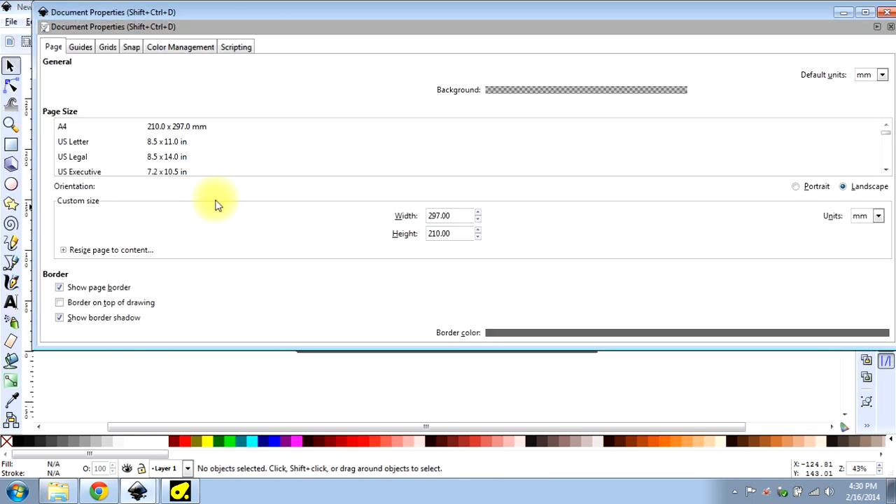
left_click(882, 74)
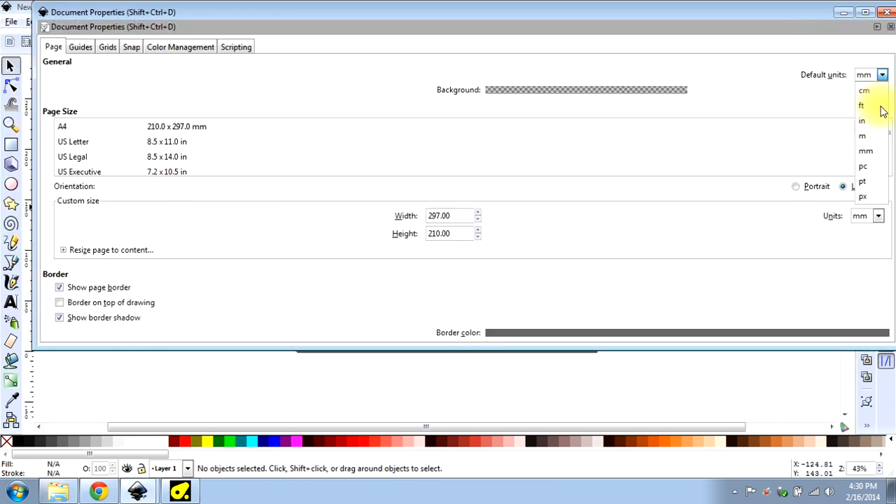
left_click(870, 126)
left_click(877, 215)
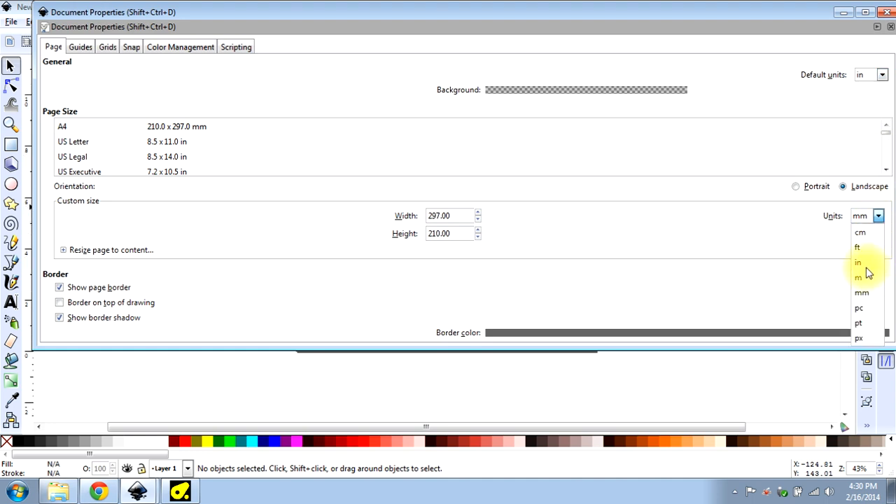
left_click(868, 271)
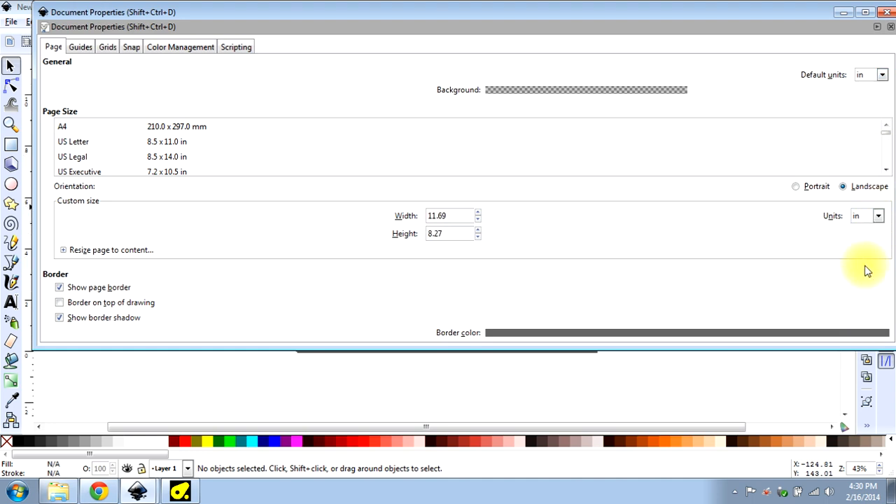
left_click(882, 74)
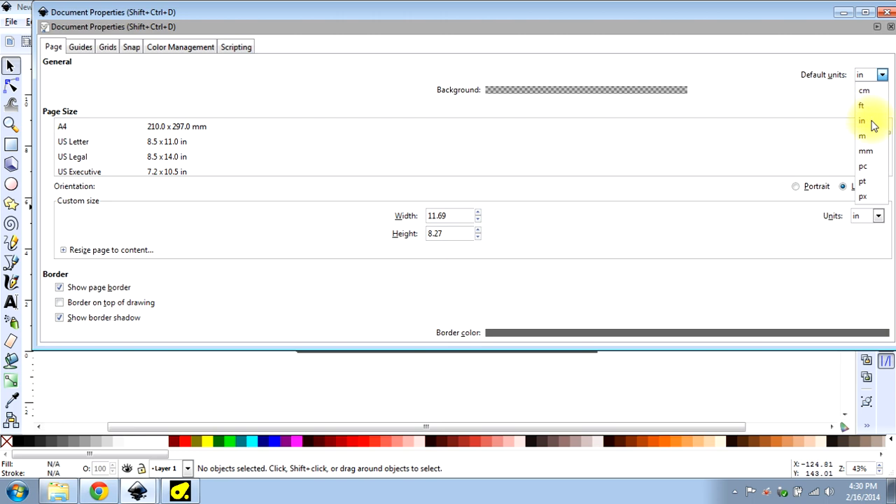
left_click(820, 94)
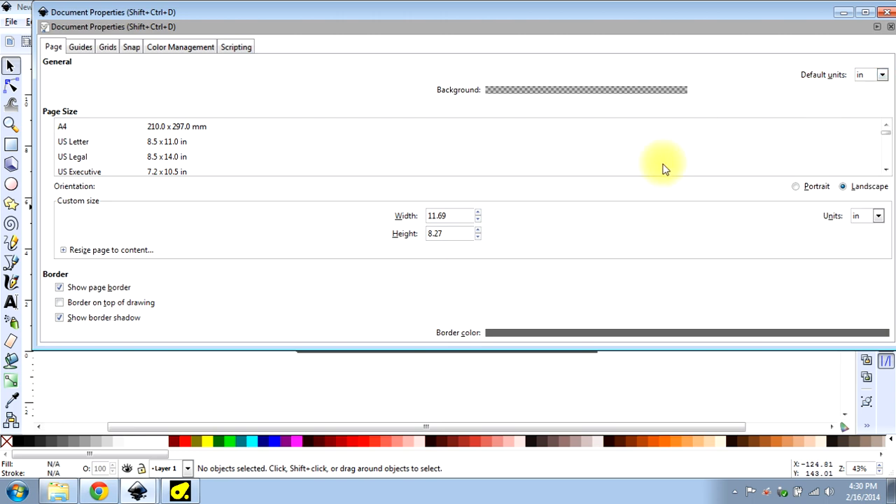
Set the custom page size to 12 in wide and 9 in high, then close the document properties
left_click_drag(465, 216, 392, 208)
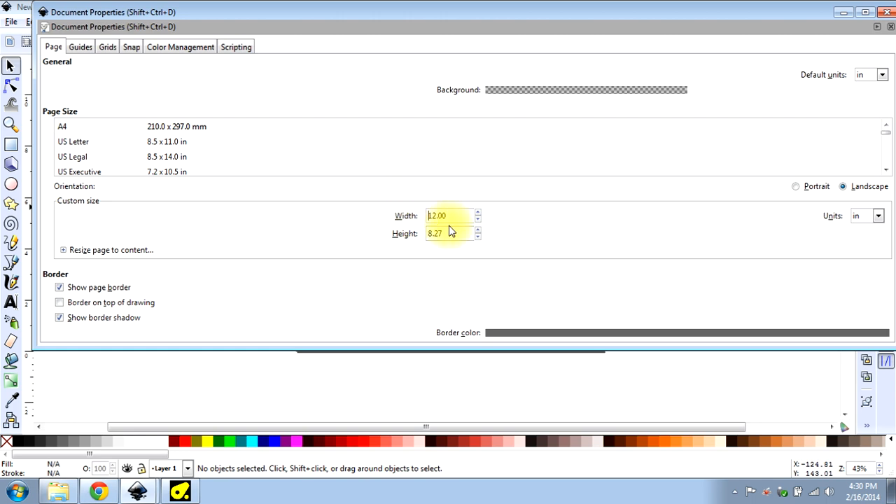
left_click_drag(448, 233, 404, 234)
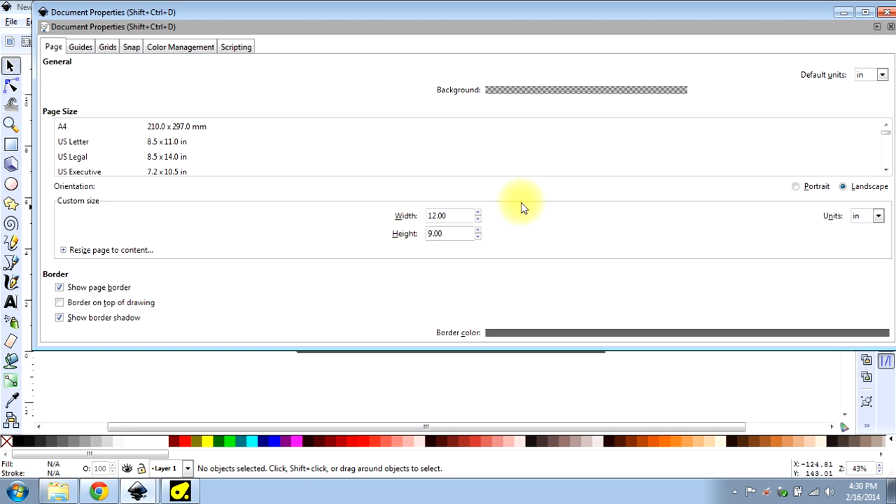
left_click(887, 12)
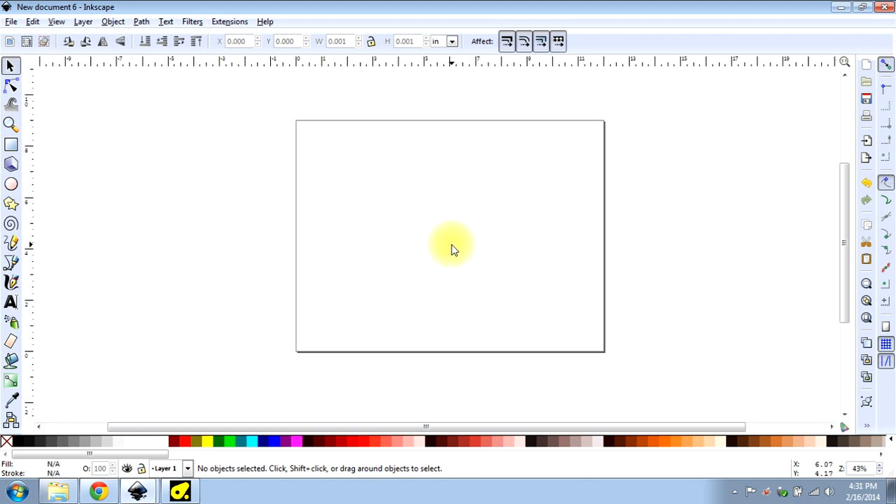
scroll(452, 247, "down", 4)
scroll(451, 247, "up", 5)
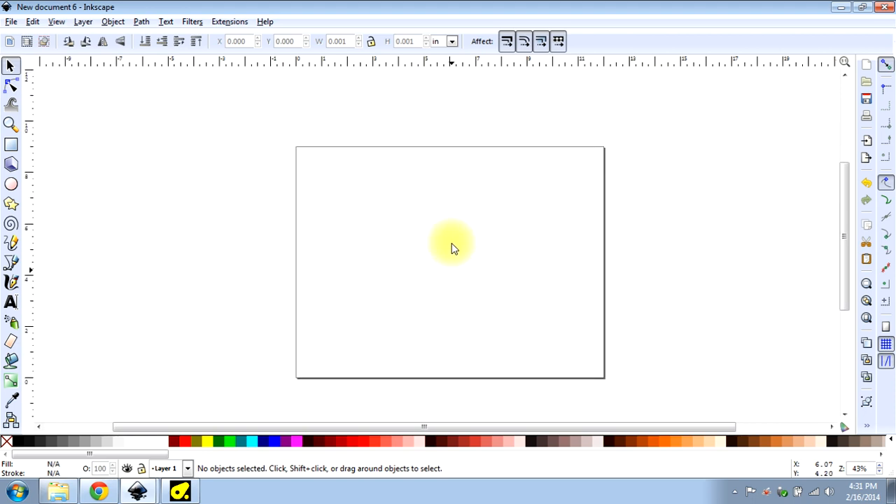
scroll(452, 248, "down", 1)
scroll(451, 243, "down", 4)
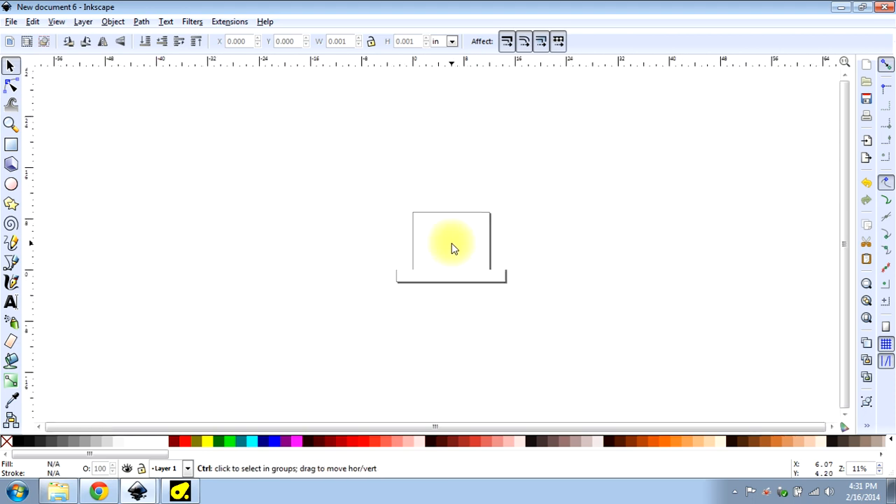
scroll(451, 243, "up", 5)
scroll(450, 237, "down", 2)
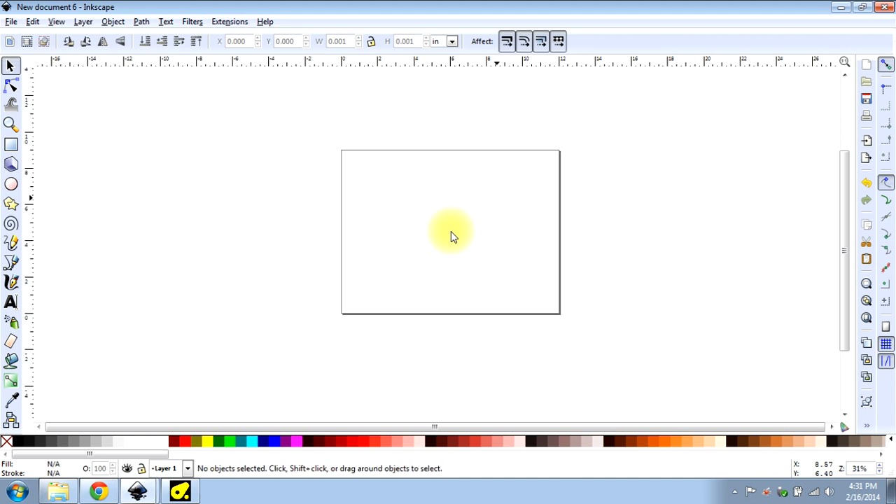
scroll(451, 237, "left", 2)
scroll(451, 237, "right", 4)
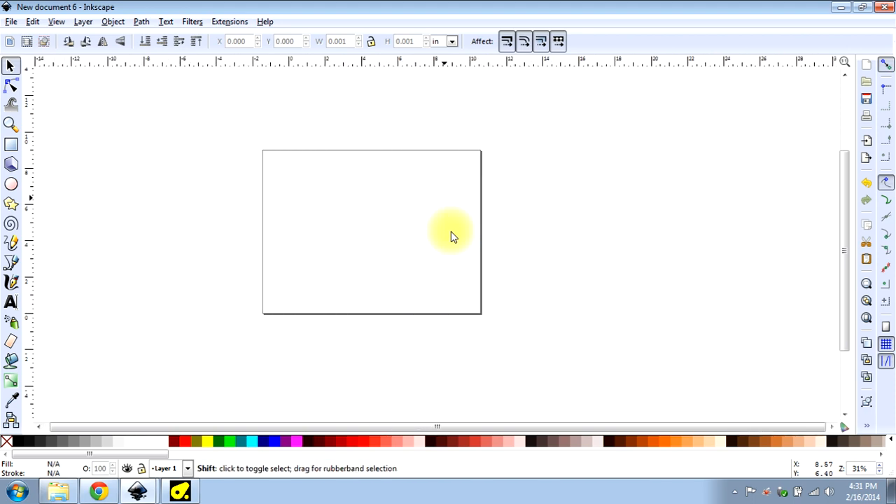
scroll(450, 236, "left", 2)
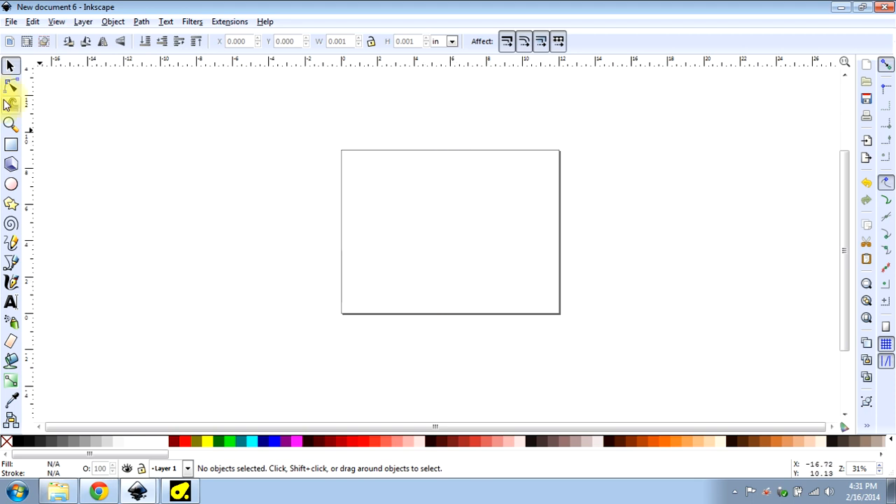
Draw a rectangle about 3.35 in wide and 2.25 in high in the lower-left corner of the page
left_click(10, 145)
scroll(332, 310, "up", 2)
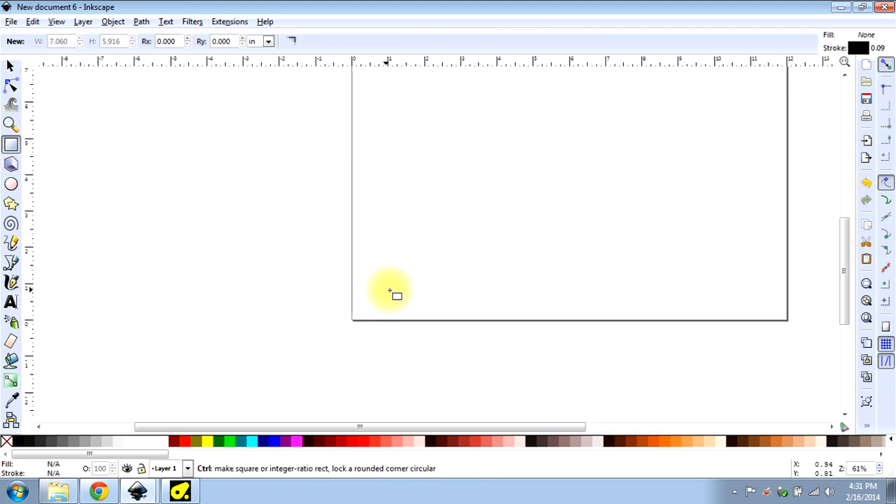
mouse_move(361, 312)
left_mouse_down()
mouse_move(476, 272)
mouse_move(483, 230)
left_mouse_up()
left_click(10, 65)
scroll(475, 229, "up", 3)
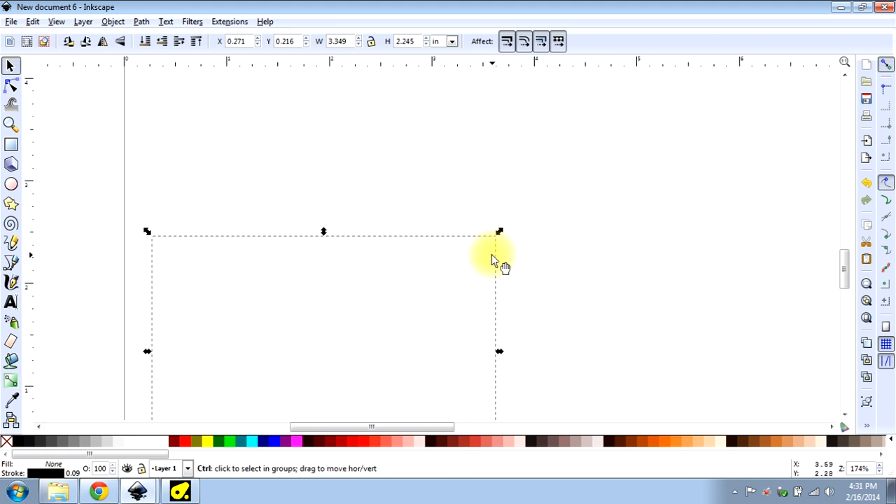
scroll(490, 257, "down", 3)
Round the corners of the rectangle and deselect it
left_click(478, 254)
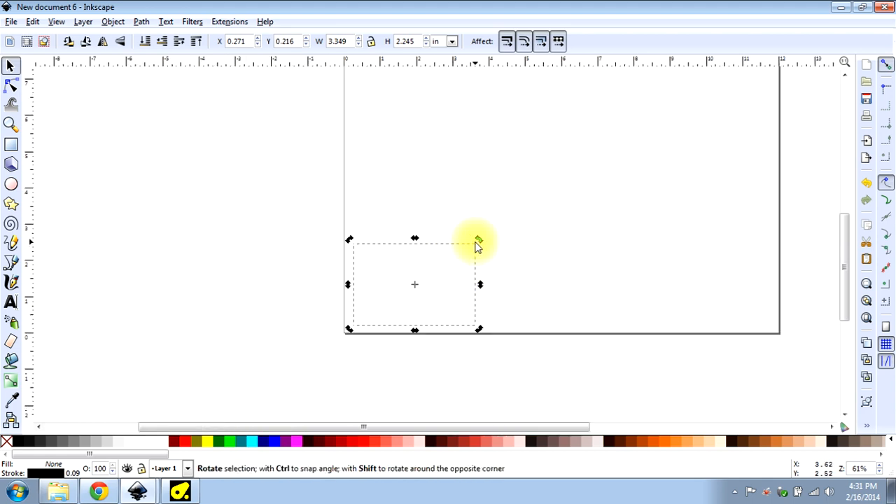
double_click(474, 257)
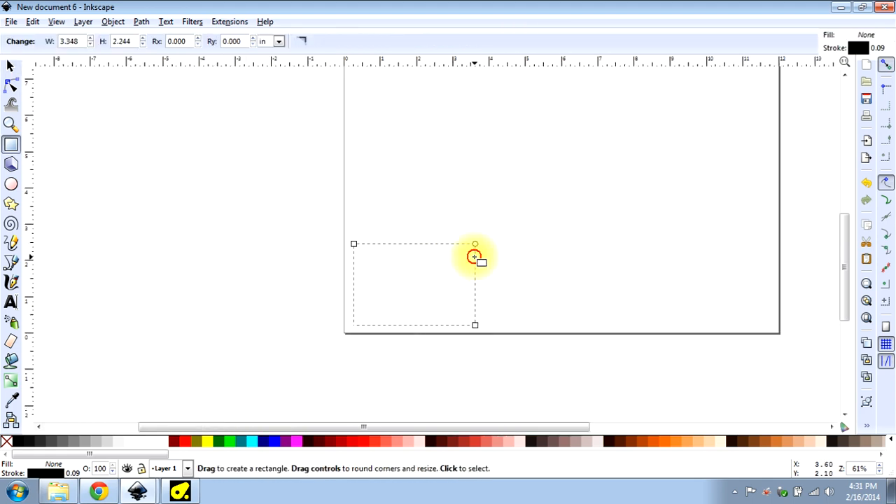
left_click(11, 65)
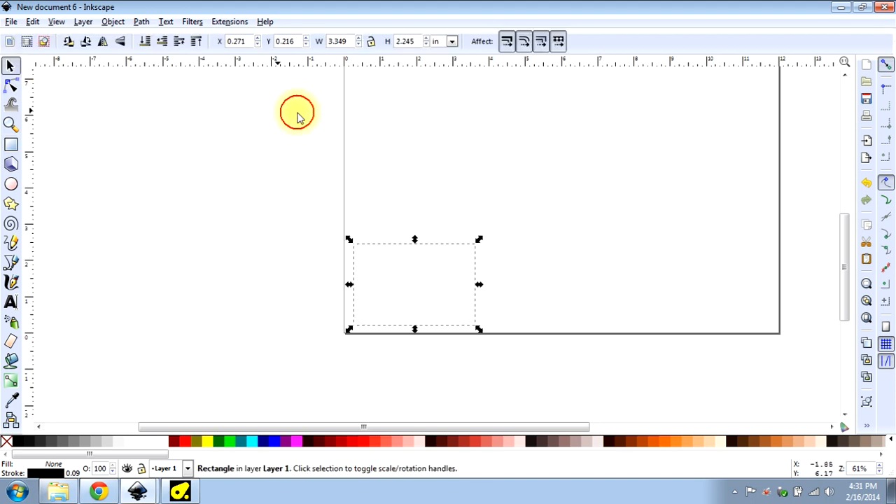
scroll(522, 278, "up", 3)
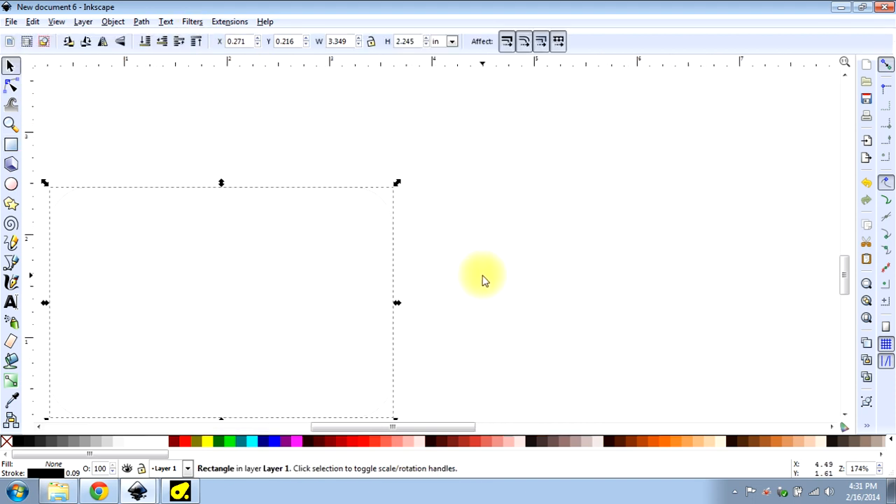
scroll(429, 232, "up", 2)
left_click(459, 280)
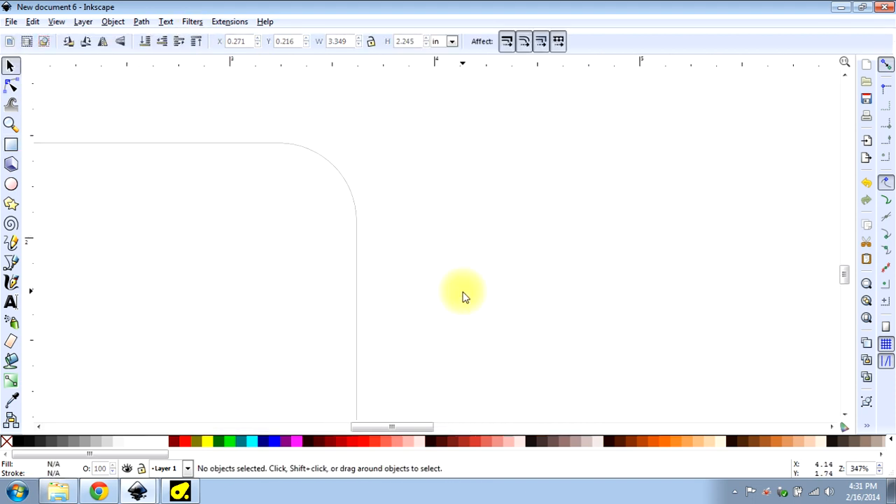
Select the rounded rectangle and open its stroke style settings
scroll(461, 296, "down", 6)
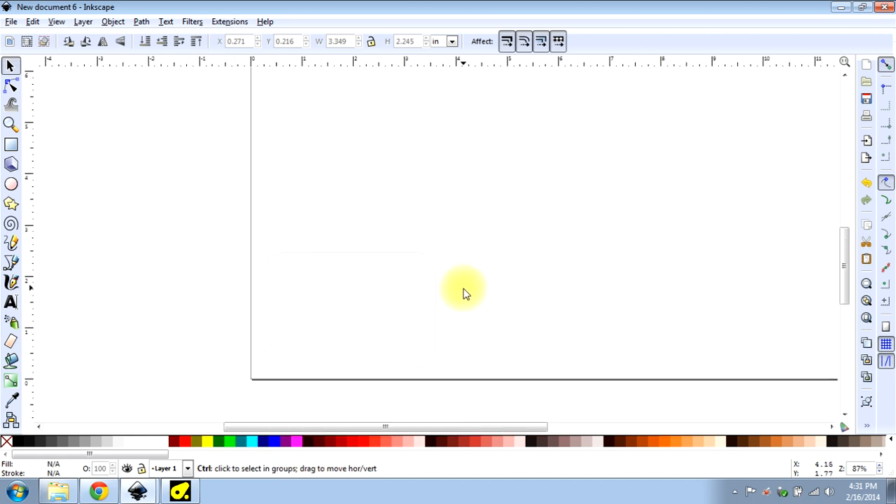
scroll(463, 292, "down", 1)
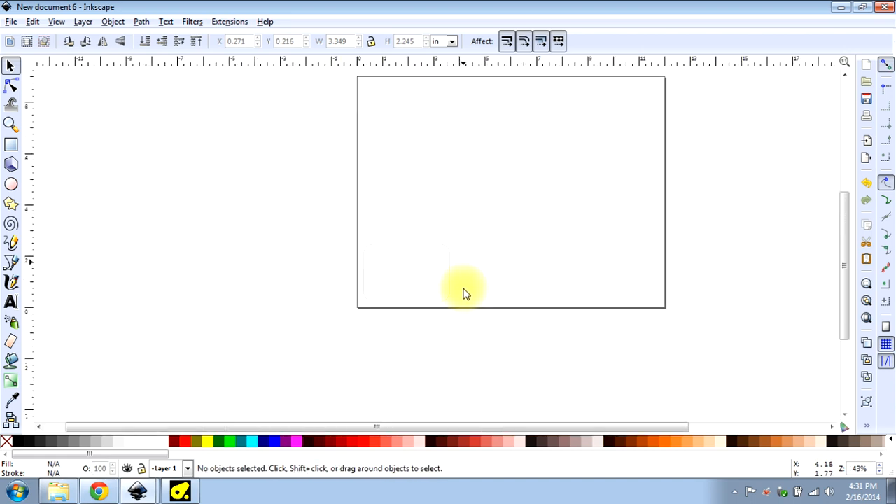
scroll(463, 293, "up", 1)
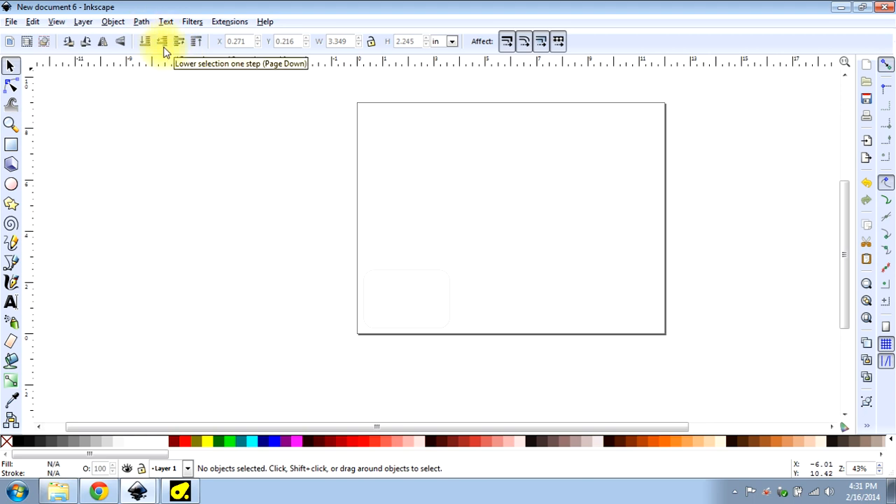
left_click(396, 277)
left_click(140, 21)
mouse_move(113, 21)
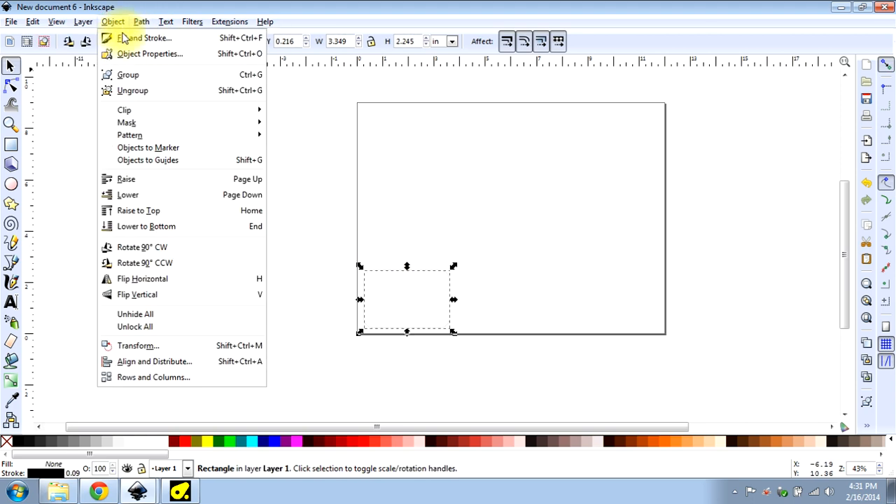
key("Return")
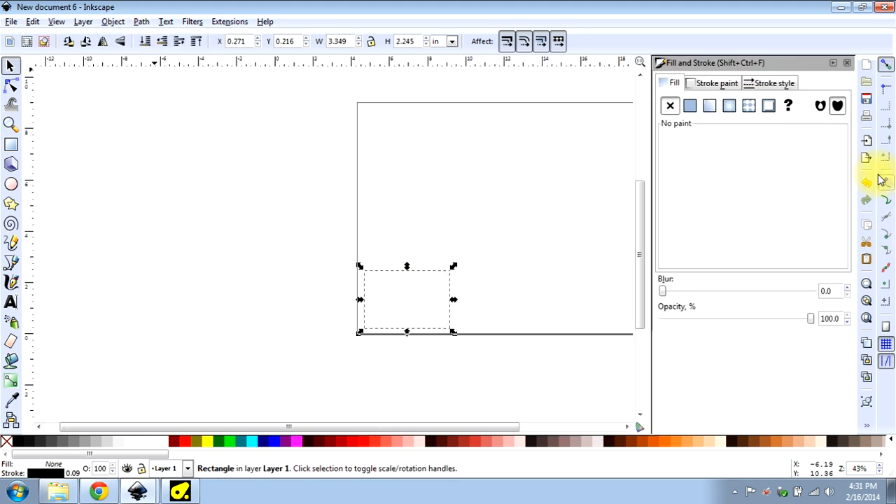
left_click(757, 81)
Set the rounded rectangle's stroke width to 0.010 in
left_click(741, 104)
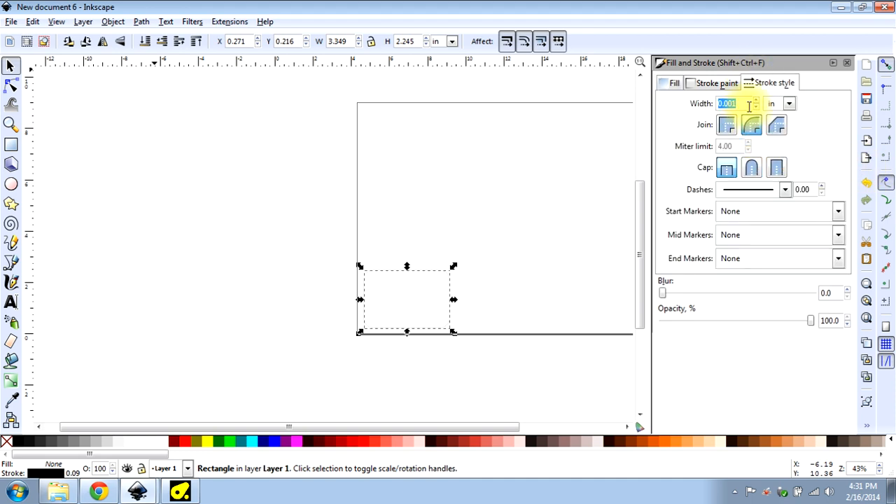
left_click(743, 102)
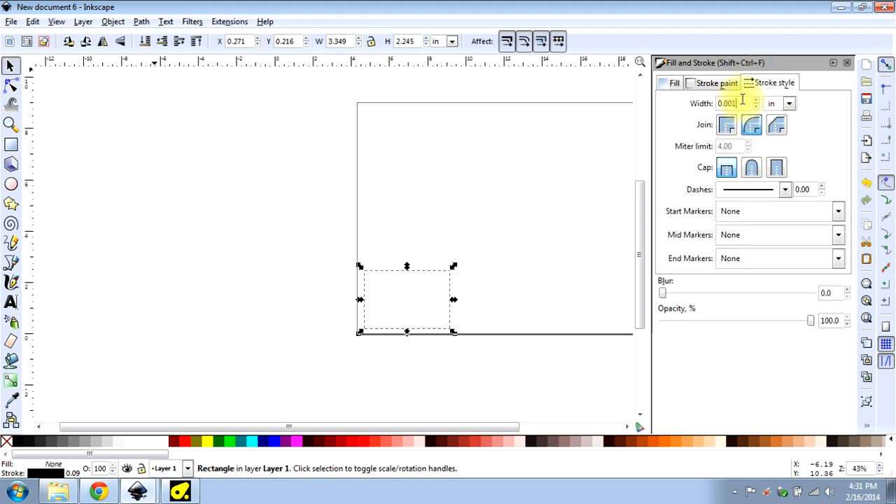
triple_click(728, 103)
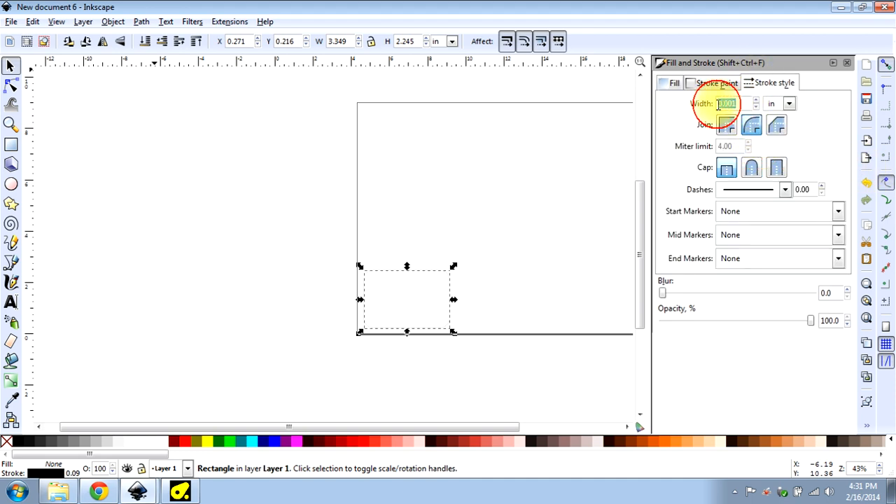
left_click(751, 125)
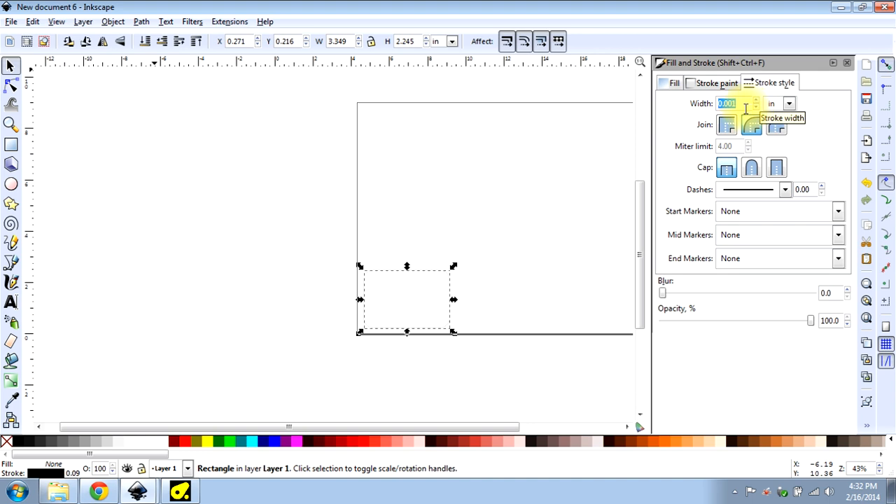
left_click(745, 104)
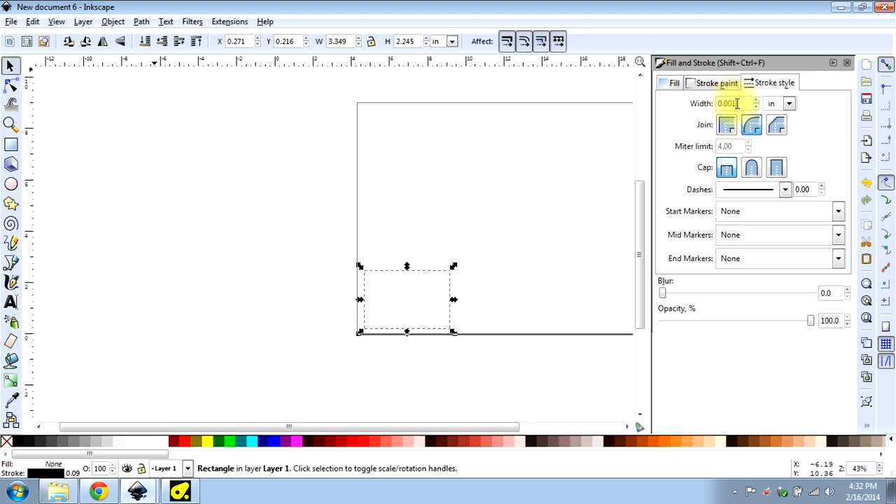
key("BackSpace")
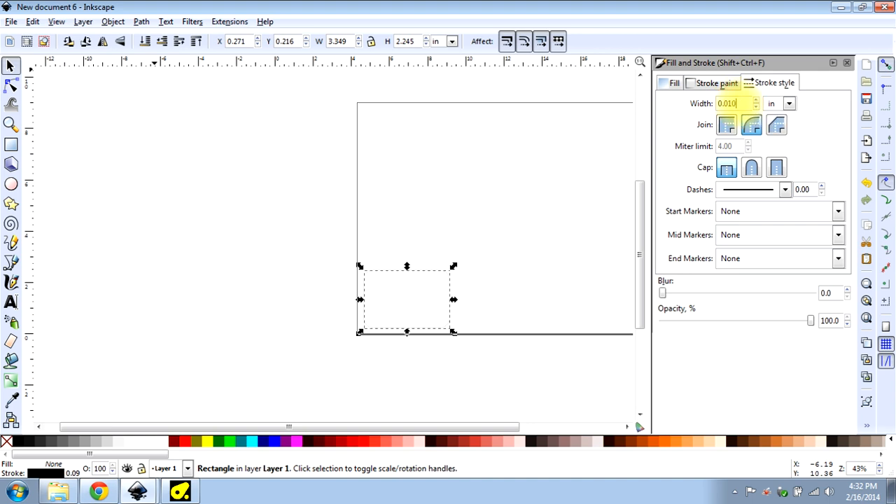
key("Return")
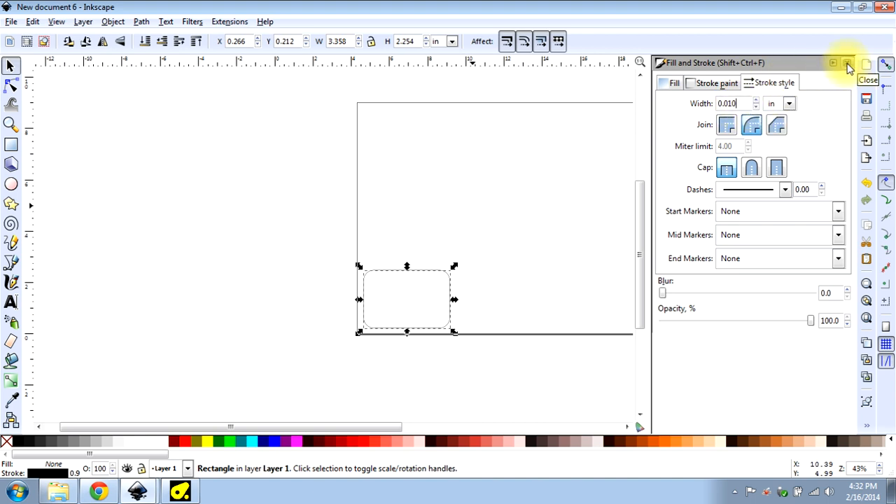
scroll(428, 321, "up", 3, "ctrl")
scroll(240, 275, "up", 1, "ctrl")
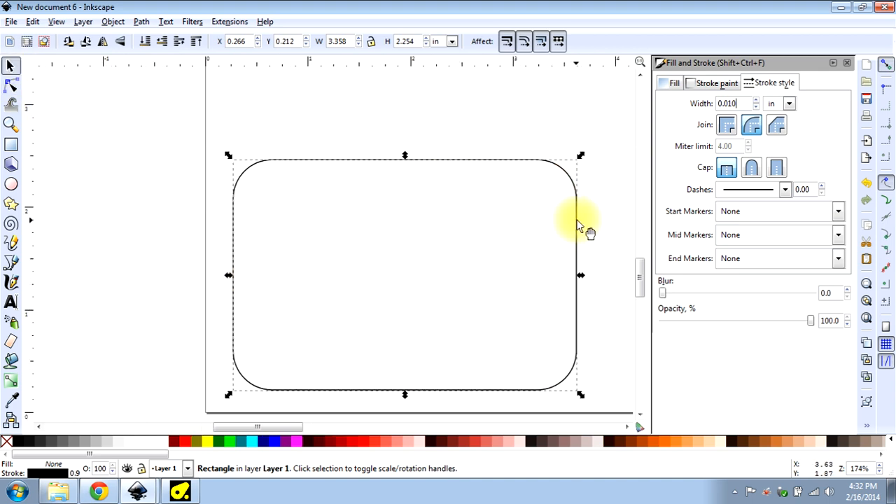
Set the rounded rectangle's vertical corner radius (Ry) to 0.25 in
key("r")
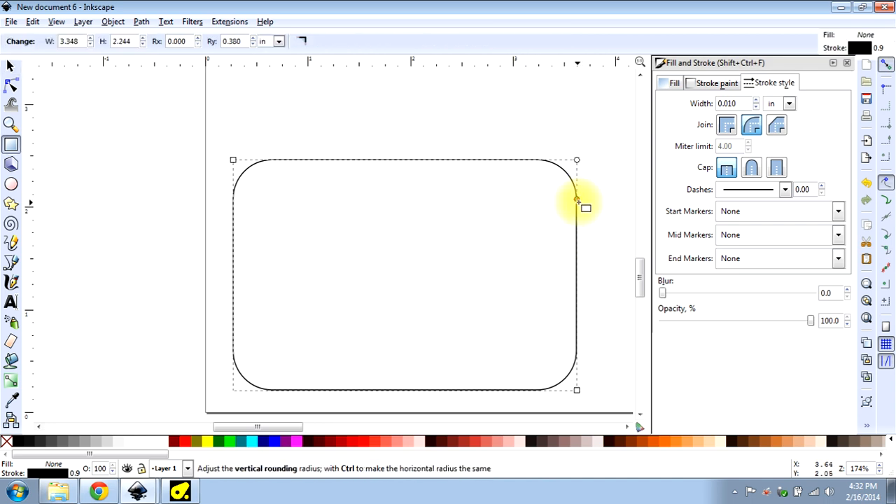
left_click_drag(578, 200, 577, 177)
double_click(230, 41)
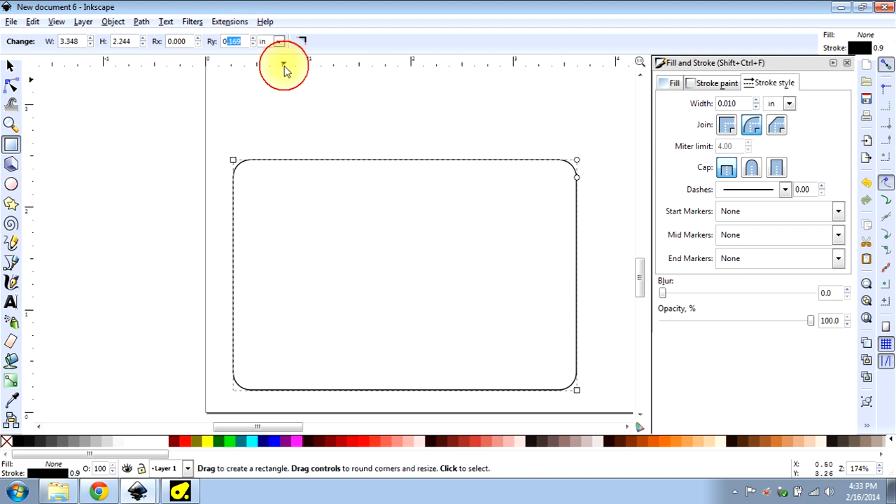
type("0.25")
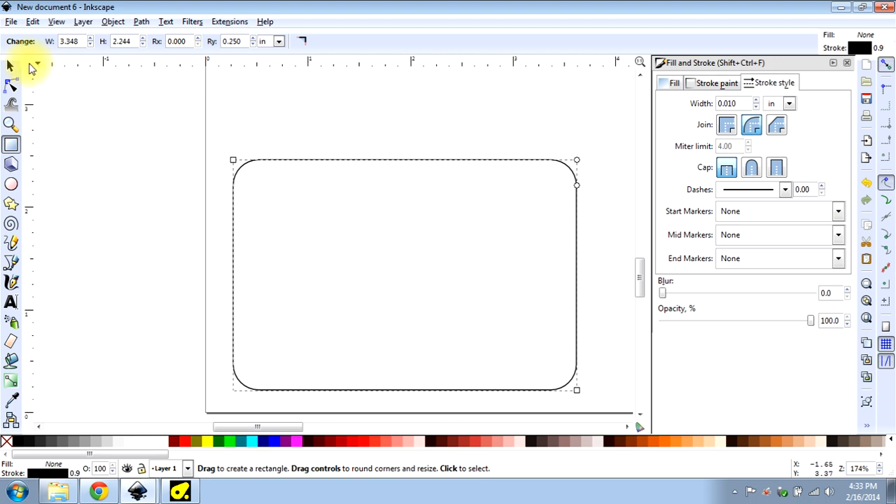
left_click(21, 66)
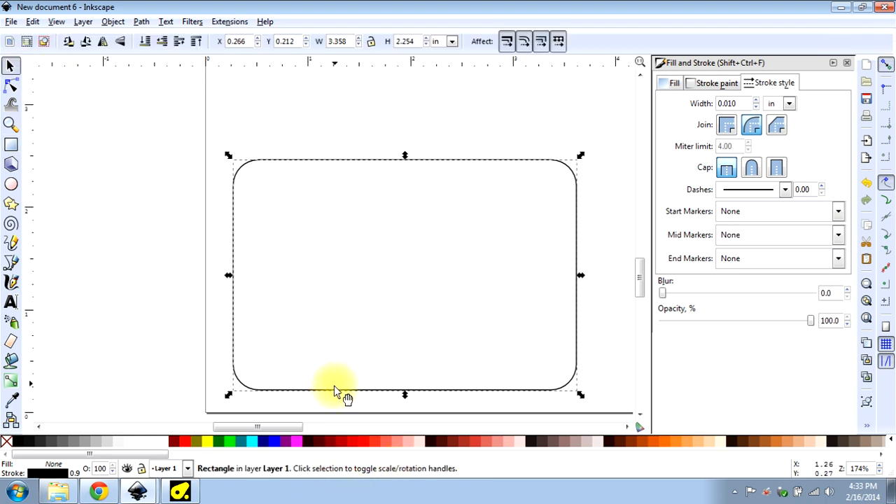
Move the rounded rectangle closer to the page's lower-left corner and deselect it
left_click_drag(335, 389, 317, 400)
left_click(152, 333)
scroll(243, 110, "down", 2)
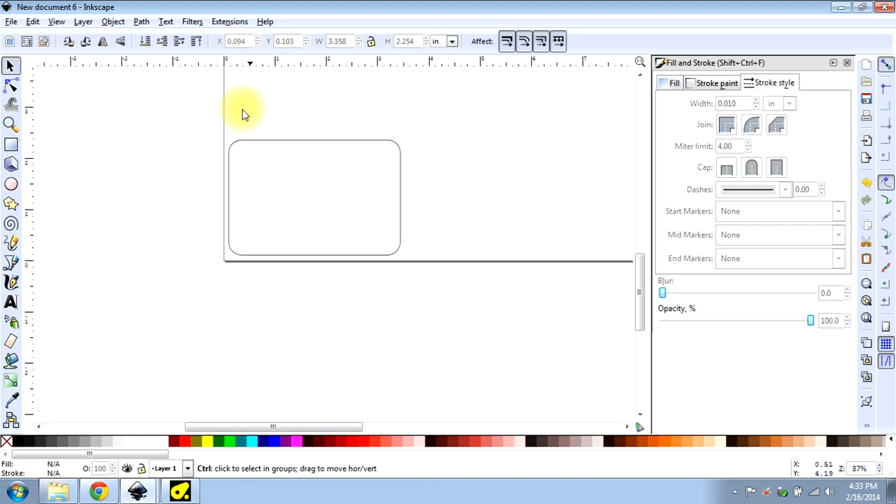
scroll(241, 110, "up", 2)
scroll(241, 112, "up", 1)
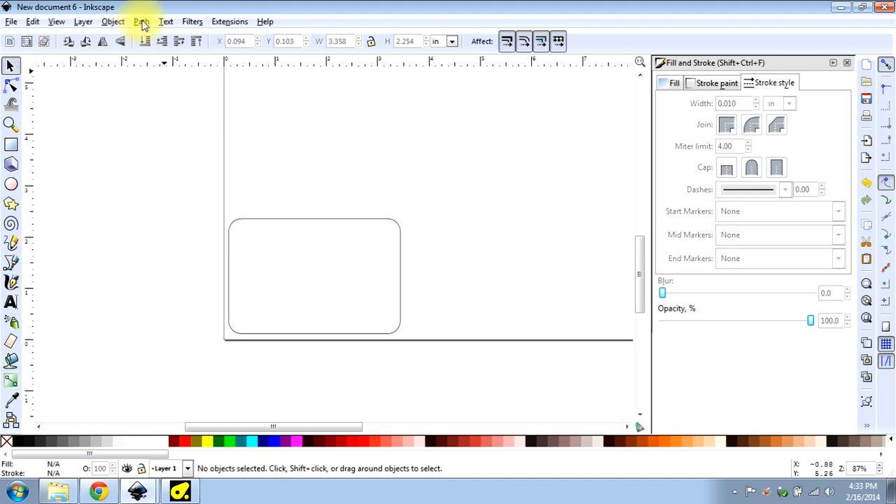
Open the Align and Distribute options and activate the Ellipse tool
left_click(112, 22)
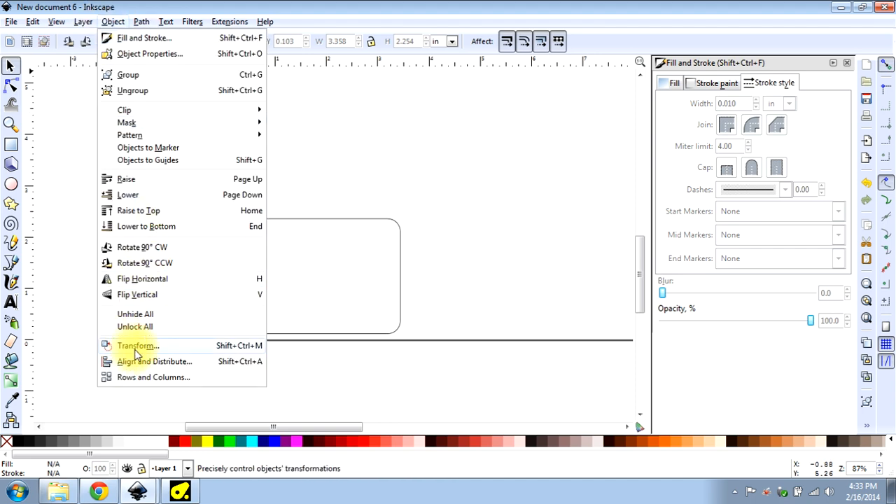
left_click(147, 361)
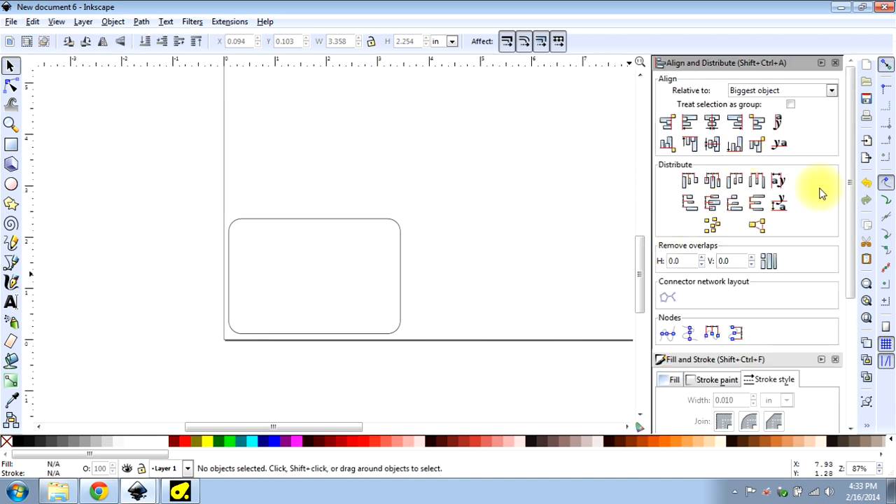
left_click(11, 184)
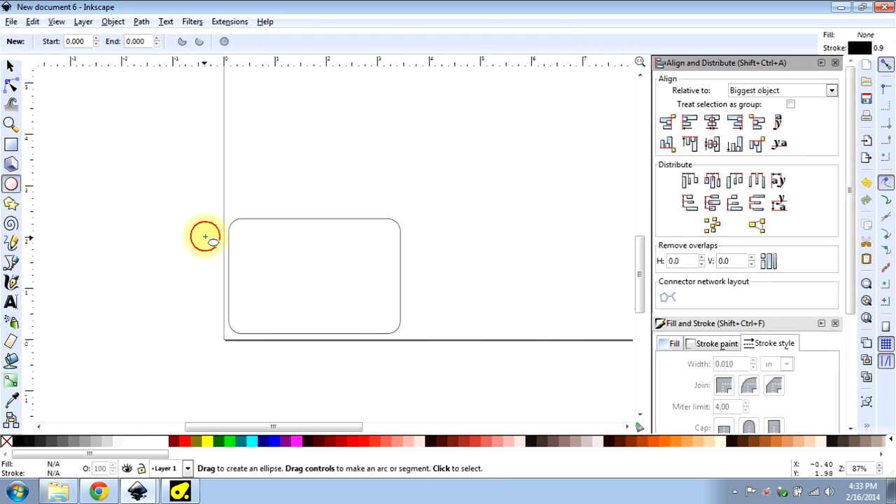
scroll(246, 231, "up", 1)
scroll(247, 249, "up", 2)
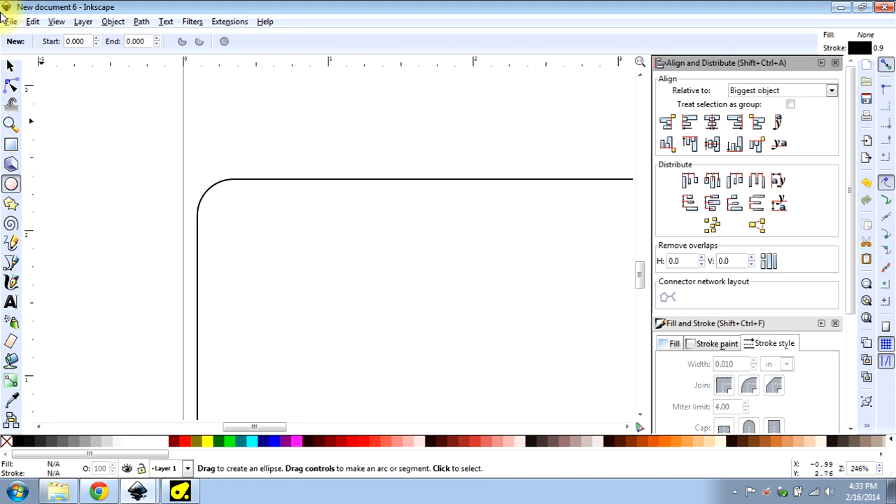
Resize the rounded rectangle to 4 in wide and 3 in high
left_click(11, 65)
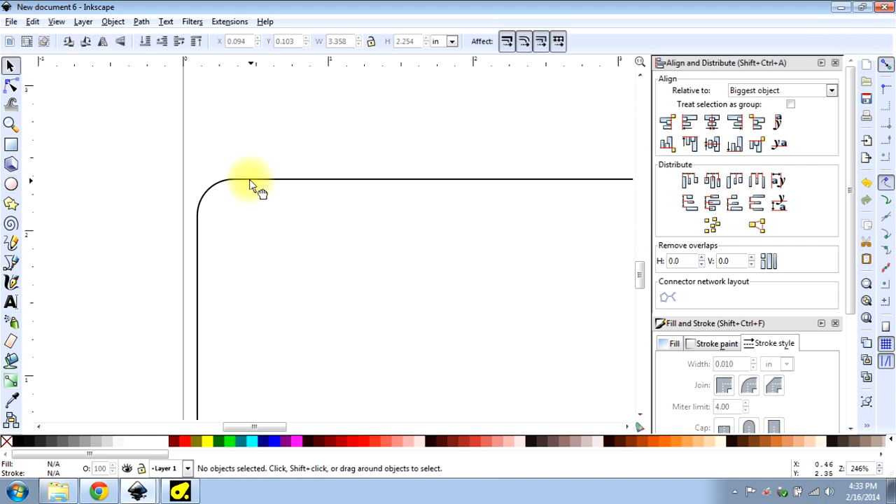
left_click(249, 182)
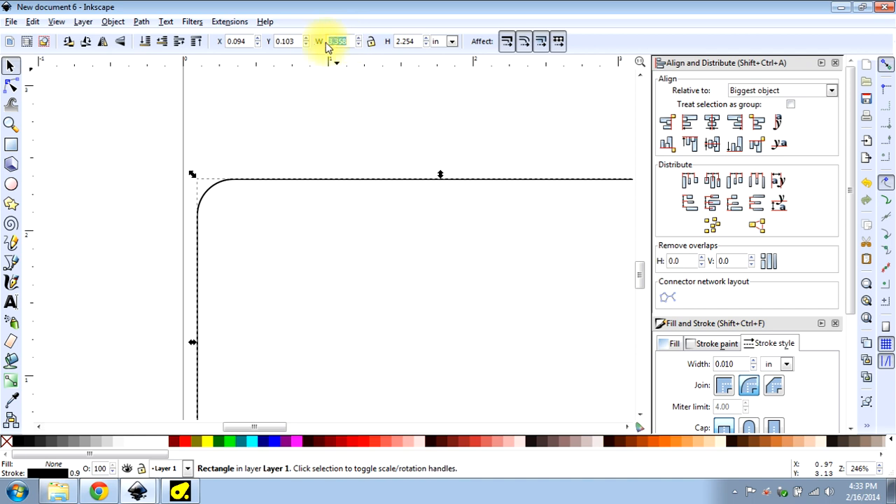
key("Return")
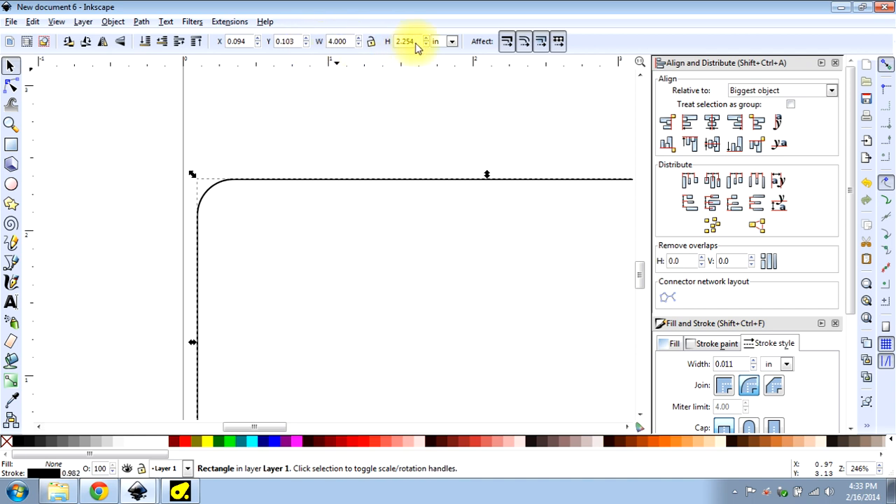
left_click(394, 42)
type("3")
key("Return")
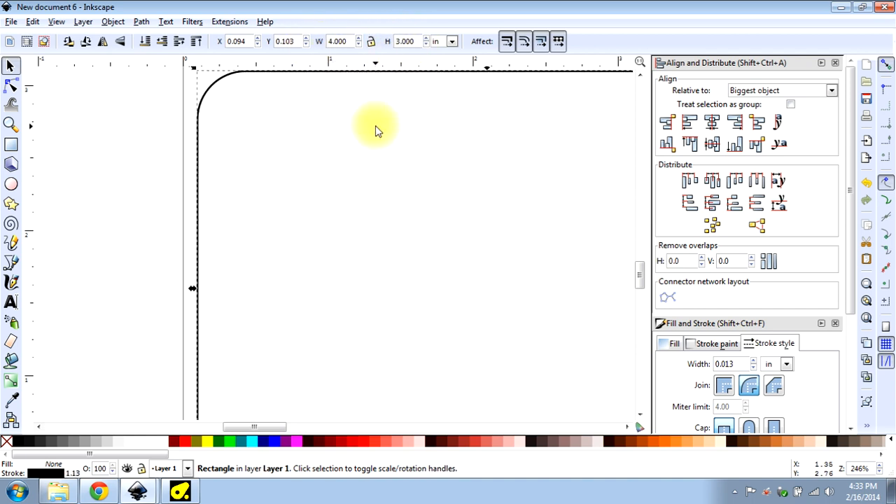
Draw a circle about 0.14 in across inside the rounded rectangle's upper-left corner
scroll(280, 200, "down", 3, "ctrl")
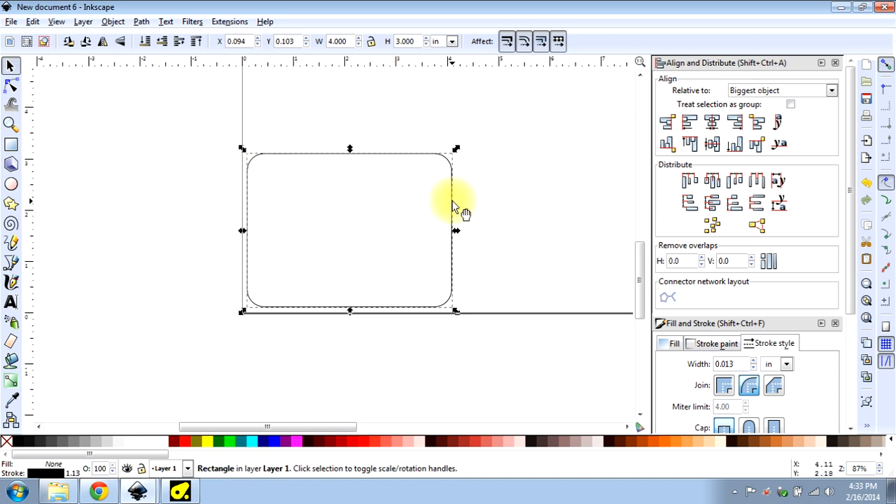
scroll(287, 157, "up", 2)
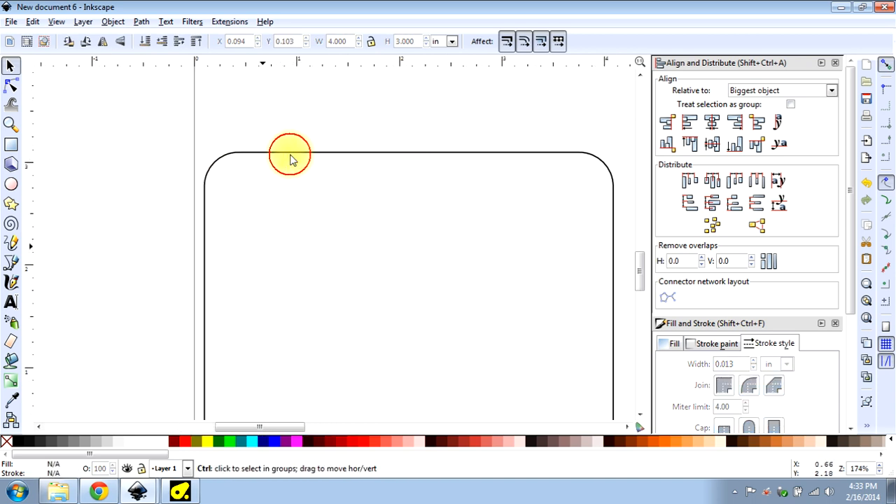
scroll(154, 122, "down", 1)
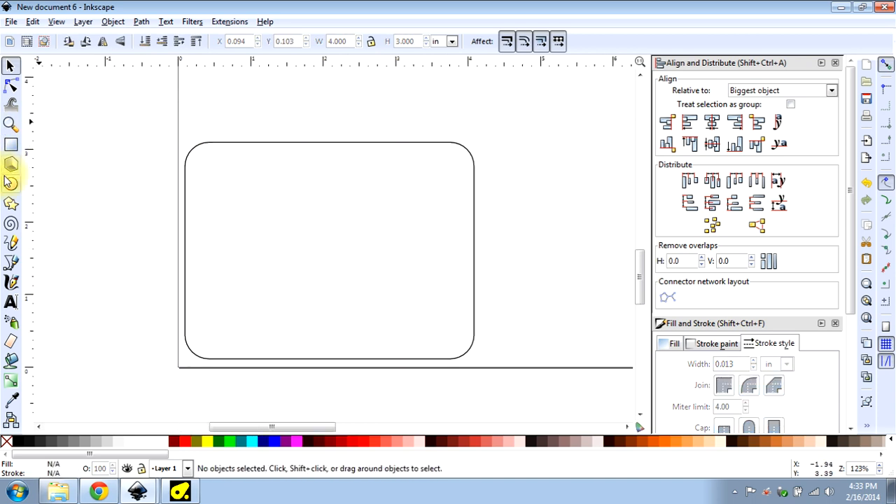
left_click(11, 183)
scroll(194, 156, "up", 3)
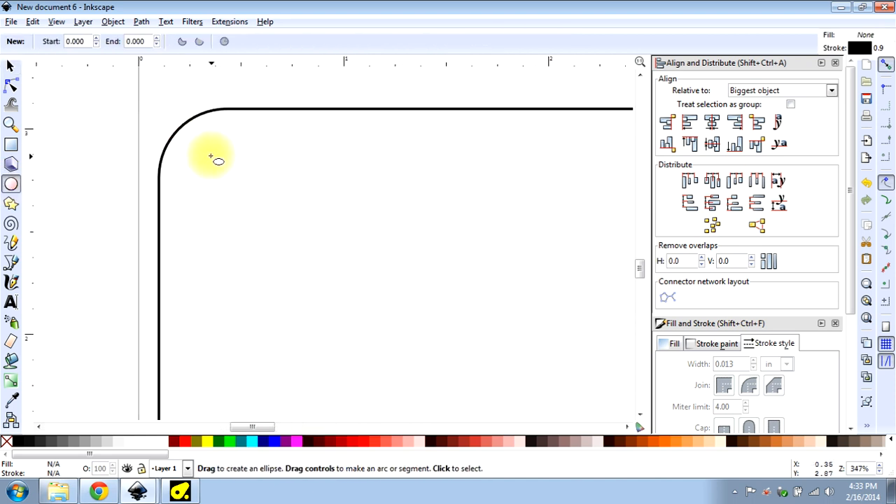
left_click_drag(210, 157, 242, 184)
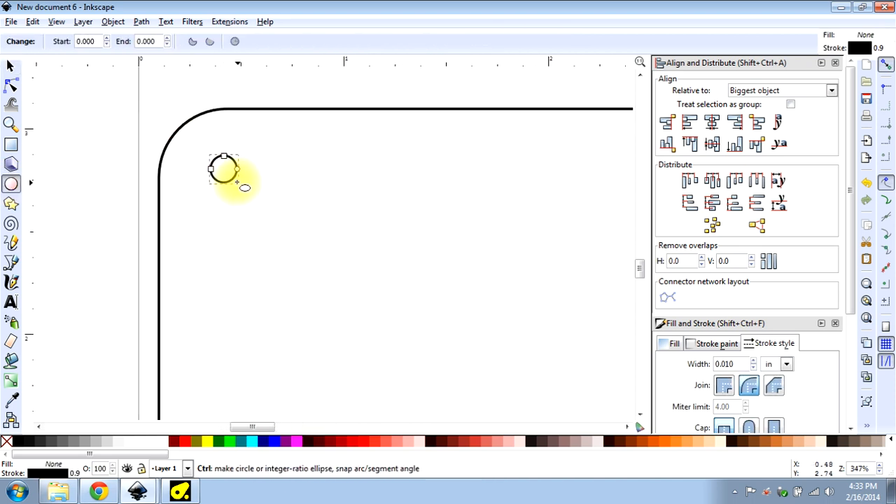
Set the small circle's width and height to 0.125 in
scroll(238, 180, "down", 3)
left_click(16, 65)
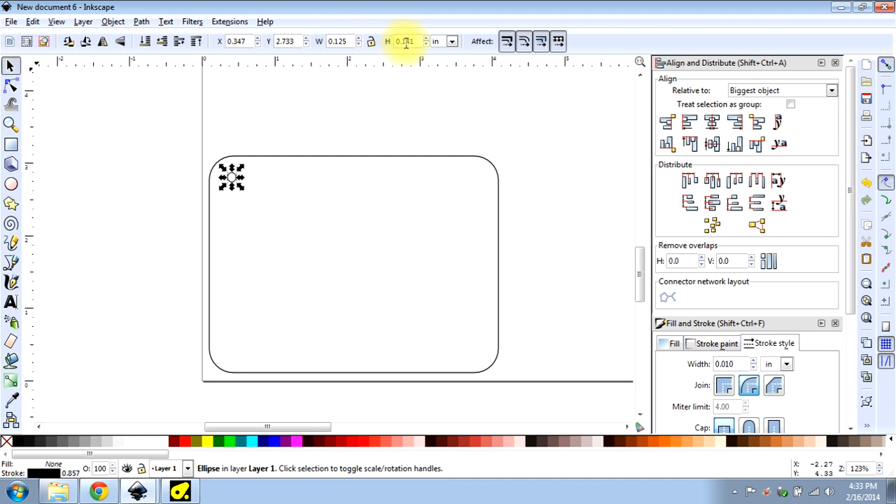
key("Return")
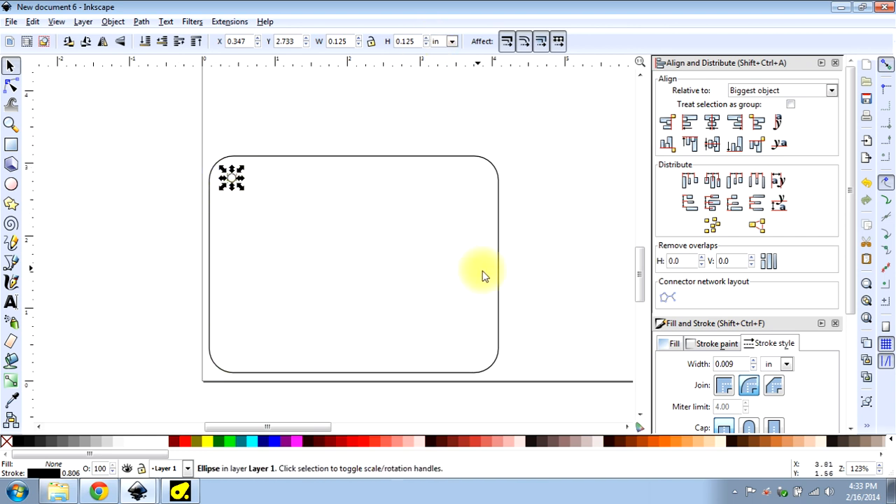
Draw a helper rectangle about 6 in wide and 1.86 in high across the middle of the rounded rectangle
left_click(17, 149)
left_click_drag(162, 191, 597, 326)
left_click_drag(597, 220, 602, 158)
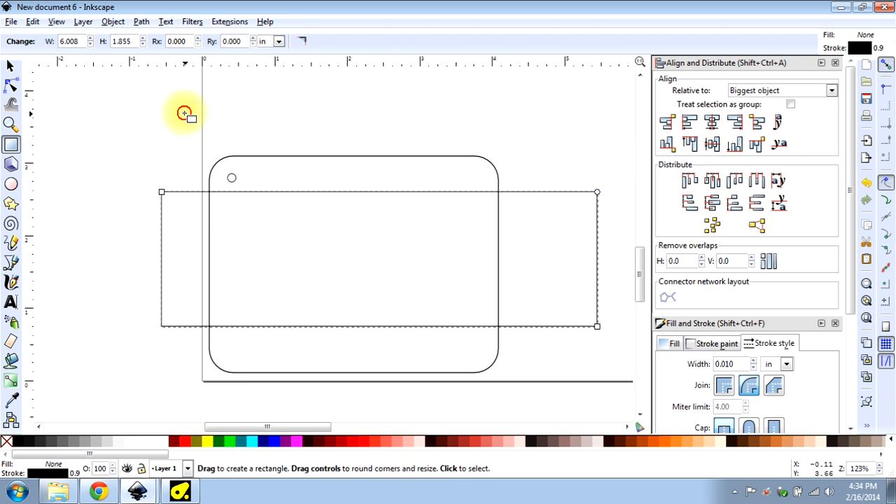
Set the wide helper rectangle's height to 2 in
left_click(10, 66)
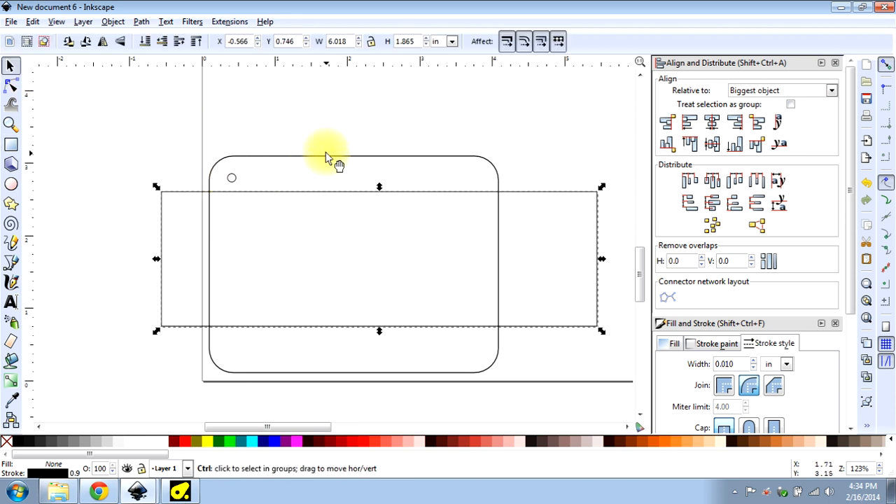
scroll(328, 157, "up", 1, "ctrl")
scroll(327, 157, "down", 1, "ctrl")
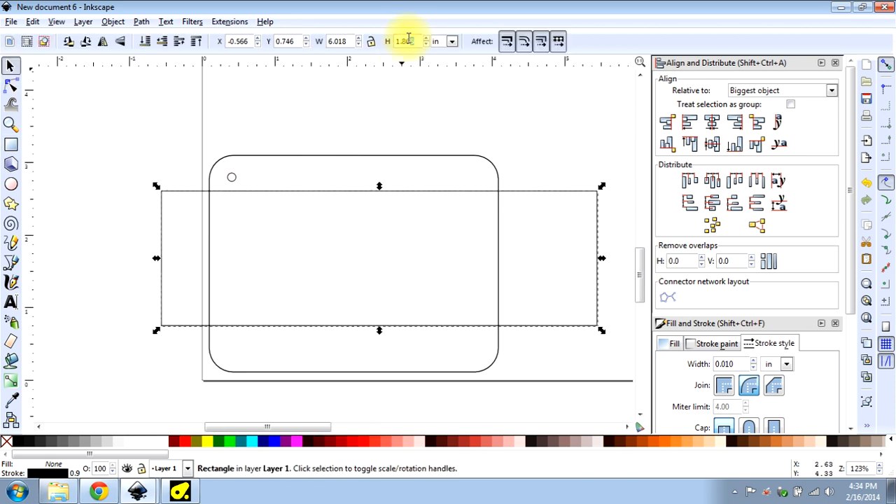
type("2")
key("Return")
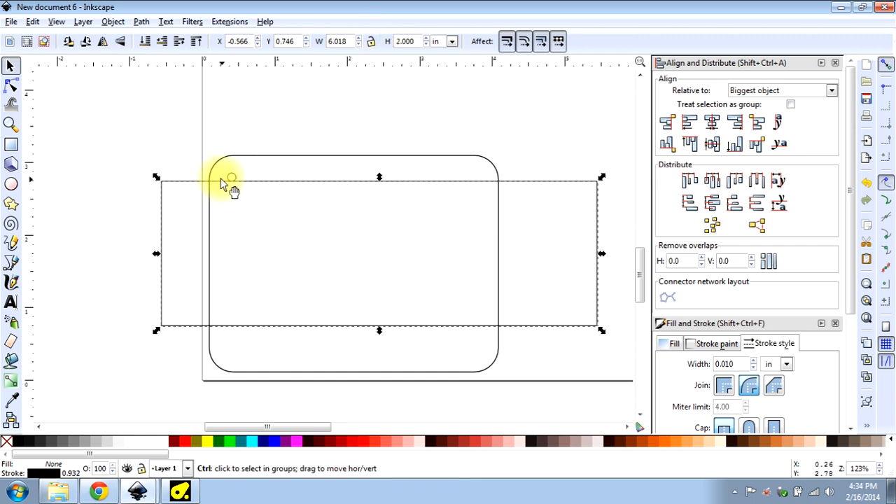
Move the small circle so its lower edge just touches the outer side of the helper rectangle's top edge
scroll(229, 181, "up", 7, "ctrl")
scroll(242, 198, "up", 1)
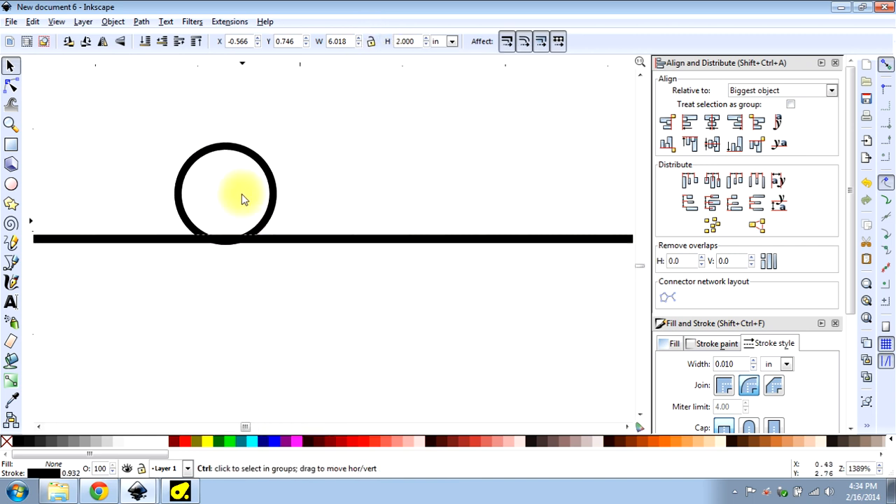
scroll(242, 198, "up", 1, "ctrl")
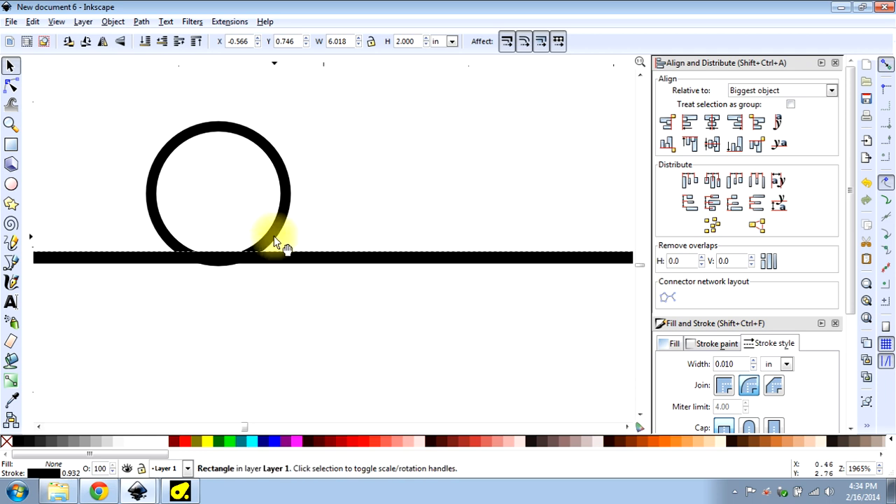
scroll(274, 244, "up", 2)
left_click_drag(279, 283, 302, 254)
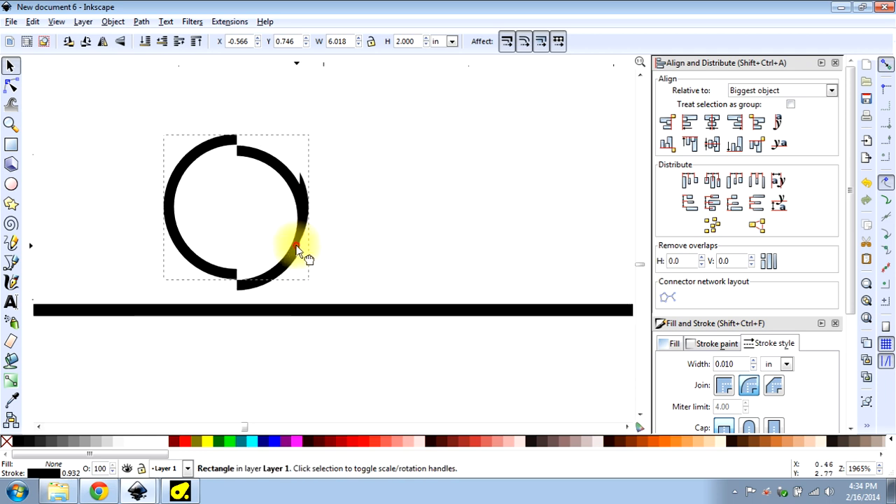
scroll(250, 306, "up", 3, "ctrl")
left_click_drag(257, 282, 260, 284)
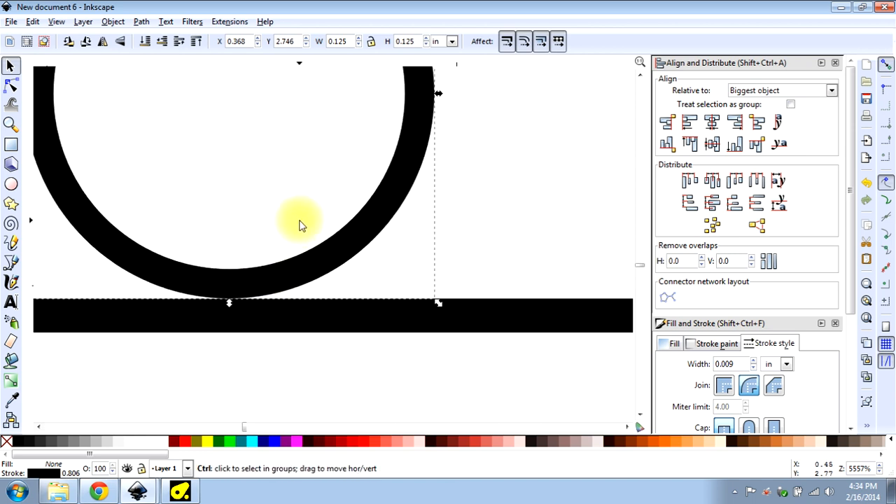
Duplicate the small circle and move the copy straight down to just below the helper rectangle's bottom edge
scroll(296, 200, "down", 12, "ctrl")
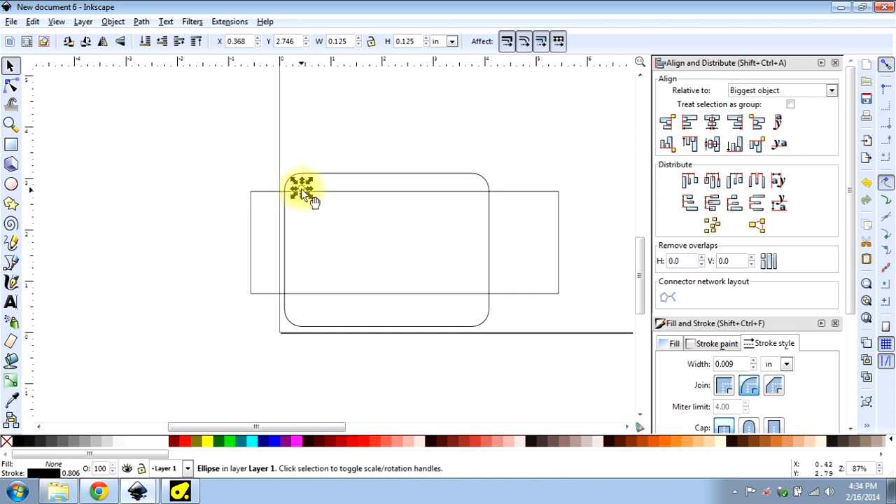
key("ctrl+d")
left_click_drag(301, 188, 305, 296, "ctrl")
Move the copied circle up against the underside of the helper rectangle's bottom edge and deselect it
scroll(301, 294, "up", 9)
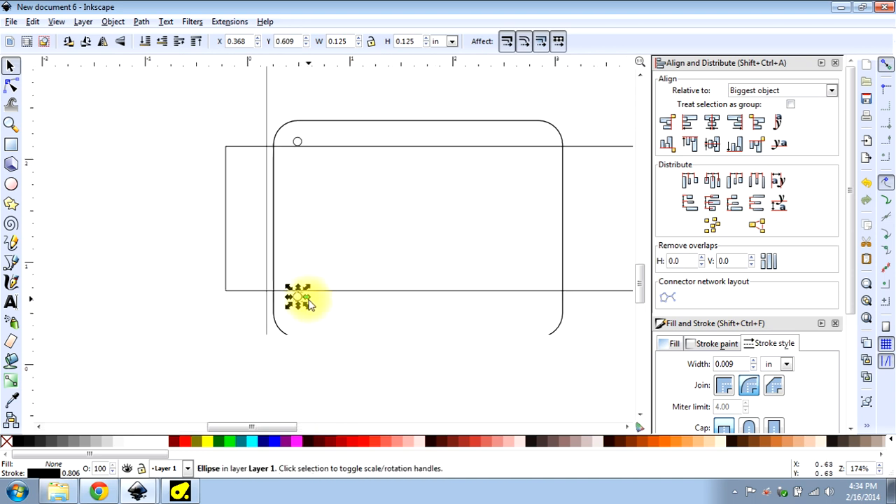
scroll(333, 262, "up", 3)
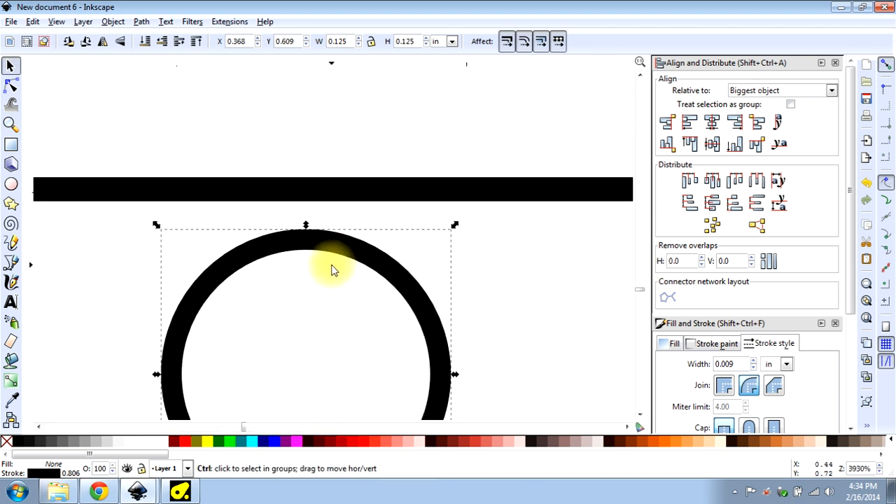
left_click_drag(335, 254, 331, 219)
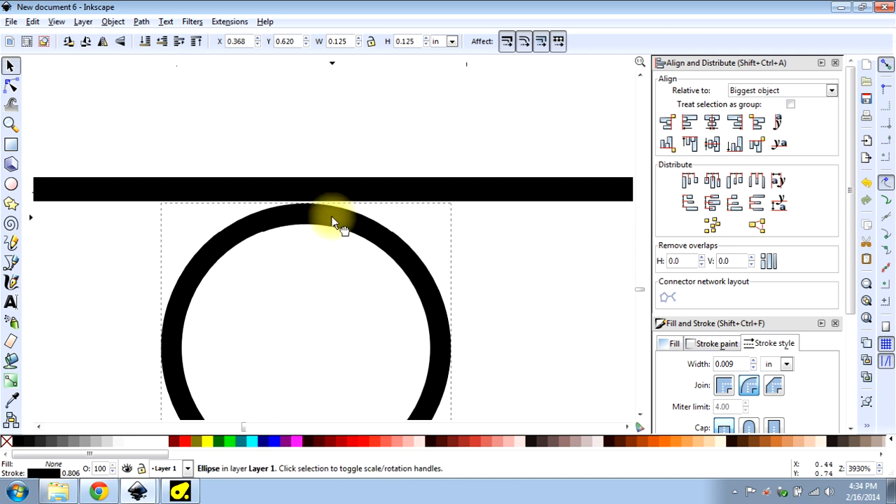
scroll(240, 249, "down", 11)
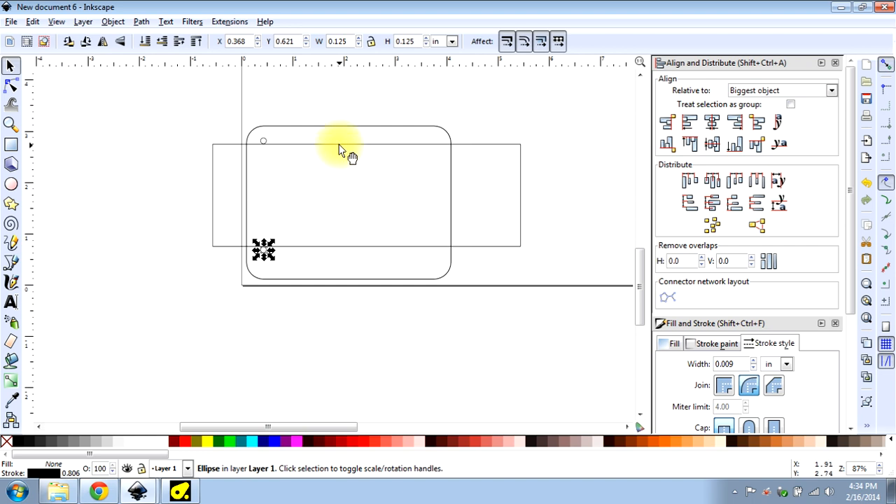
left_click(278, 264)
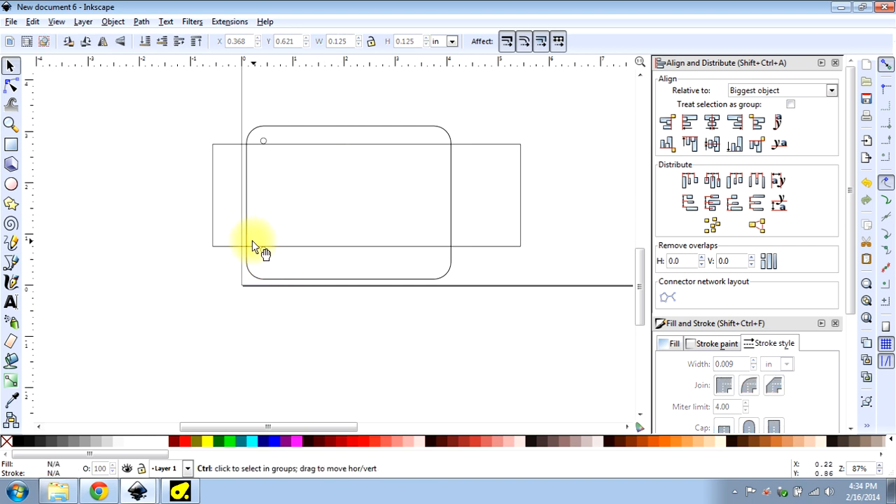
Place a copy of the small circle so its upper edge just touches the underside of the helper rectangle's bottom edge
scroll(254, 245, "up", 7)
left_click_drag(372, 308, 569, 306)
scroll(573, 284, "up", 3)
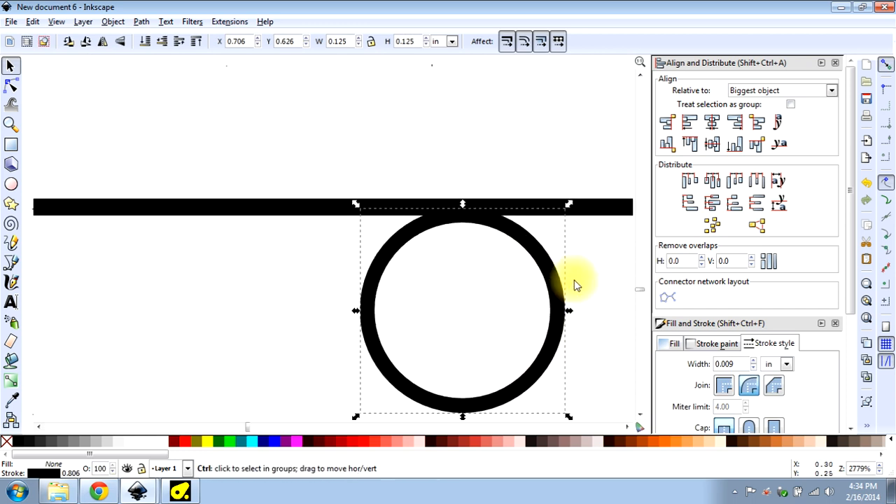
left_click_drag(533, 249, 540, 260)
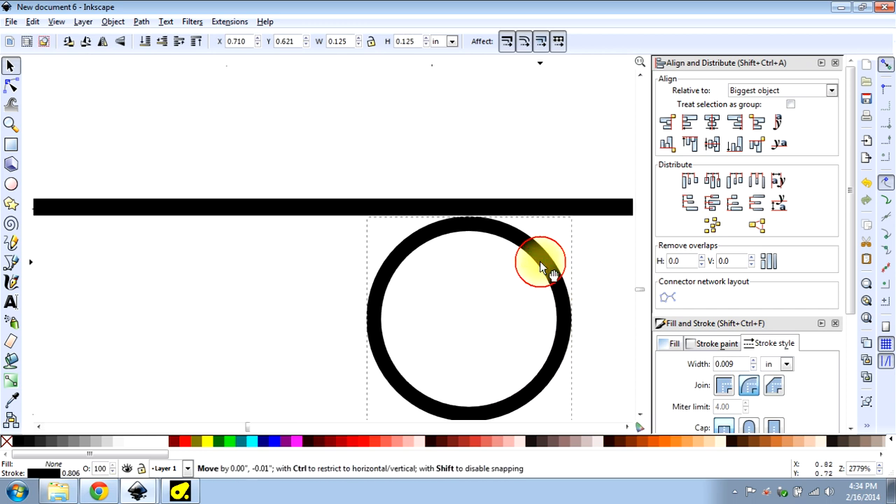
scroll(286, 268, "down", 9)
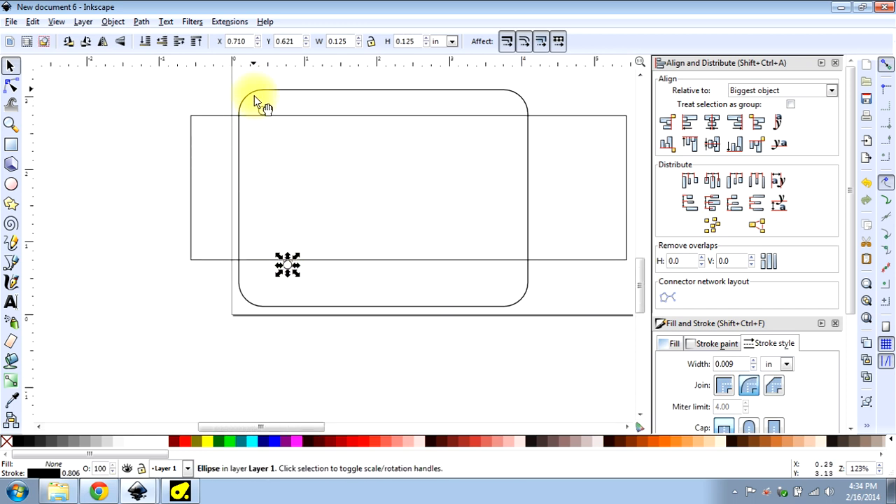
Center the upper and lower small circles on a common vertical axis and group them
scroll(296, 165, "down", 1)
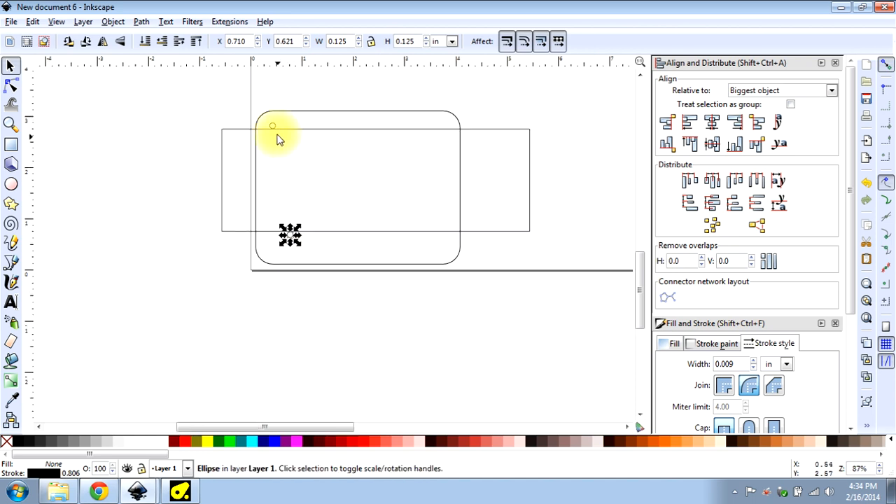
left_click_drag(261, 92, 314, 254)
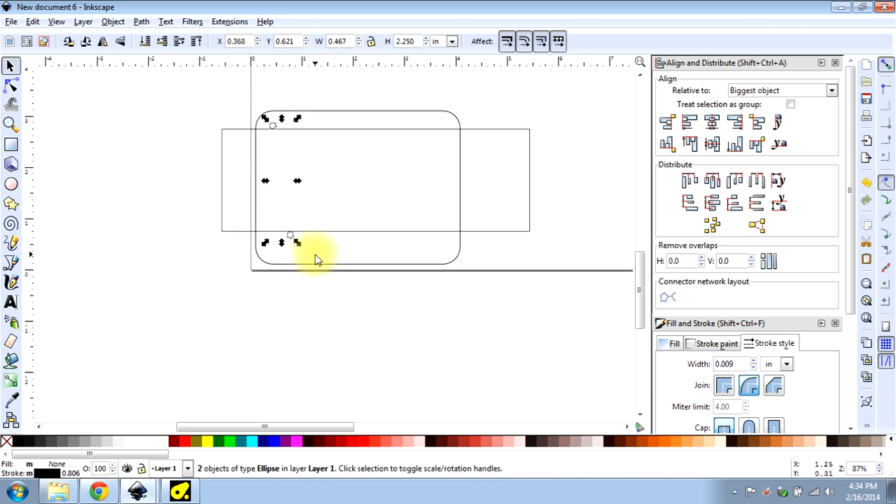
left_click(713, 124)
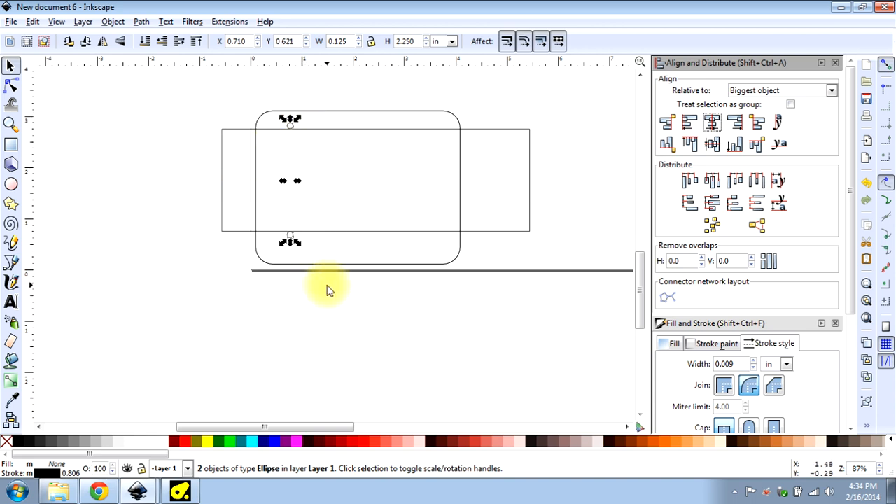
key("ctrl+g")
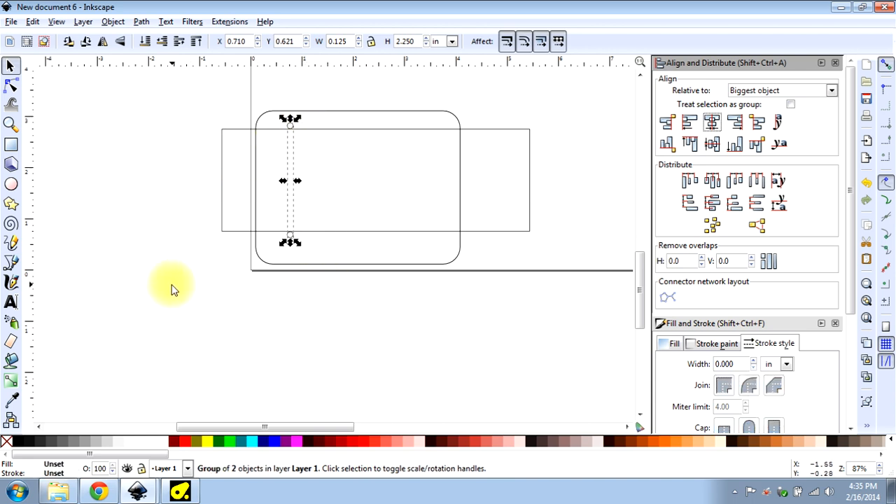
Set the helper rectangle's width to 3 in and place it inside the rounded plate, clear of the circle pair
left_click_drag(350, 231, 430, 242)
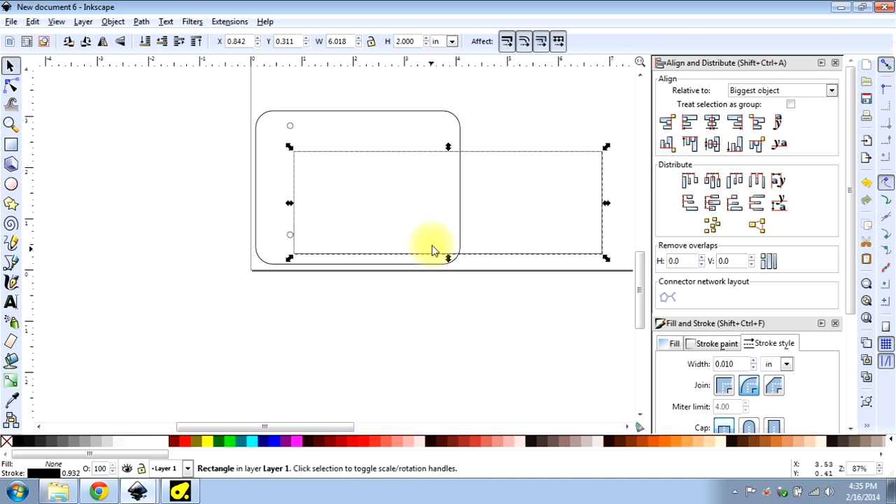
left_click_drag(607, 205, 406, 204)
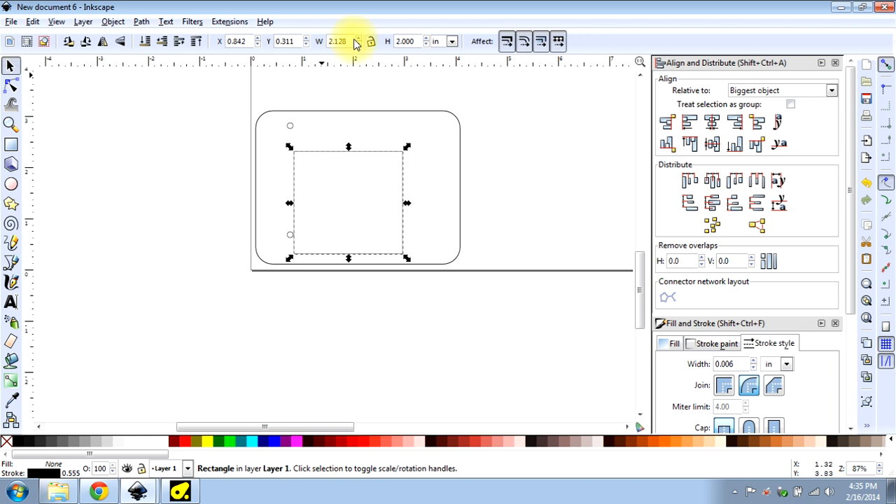
left_click_drag(346, 41, 325, 41)
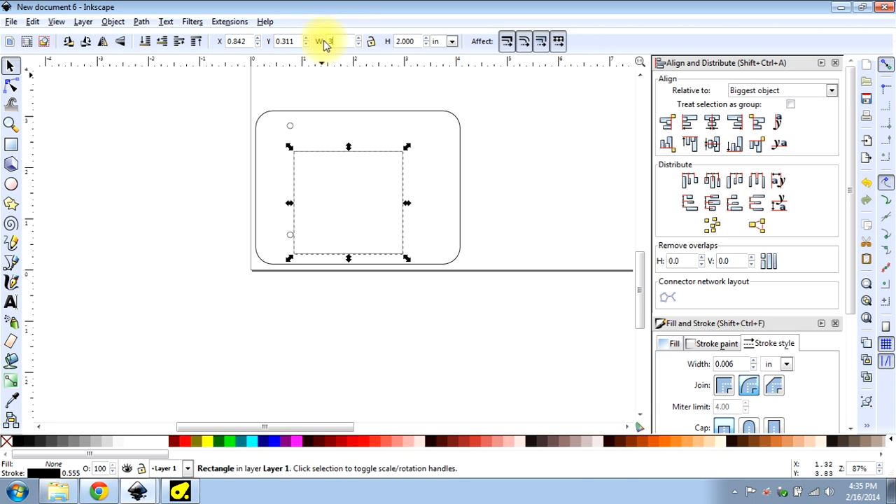
left_click_drag(366, 161, 356, 144)
Move the grouped circle pair so it just touches the outer side of the helper rectangle's left edge
left_click_drag(293, 124, 280, 147)
scroll(279, 150, "up", 8)
scroll(273, 151, "up", 3)
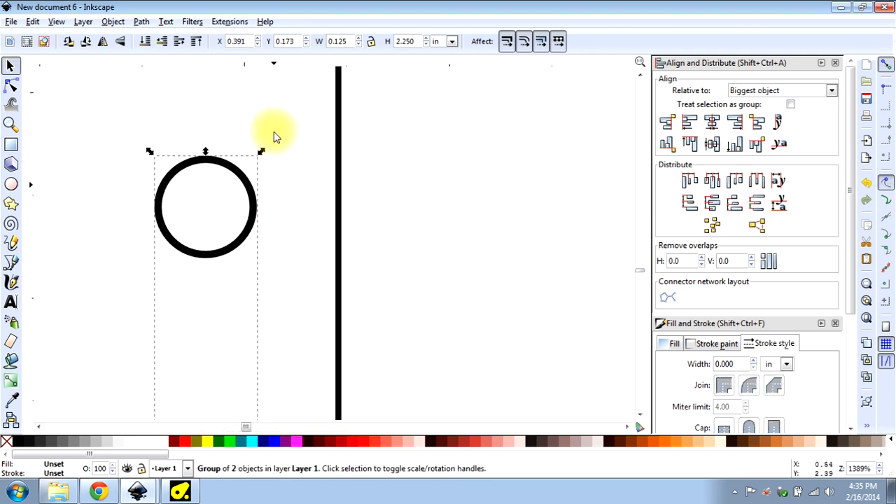
scroll(278, 189, "up", 2)
left_click_drag(232, 231, 391, 231)
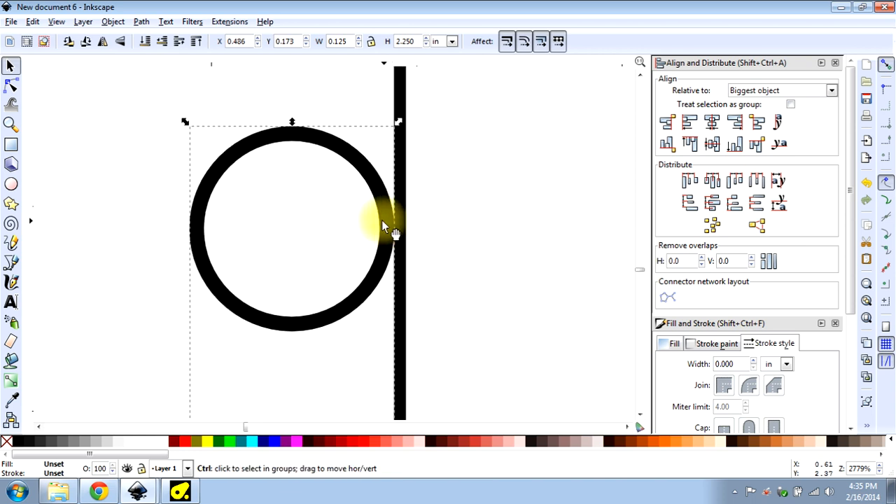
Duplicate the circle pair and place the copy against the outer side of the helper rectangle's right edge
scroll(190, 186, "down", 9)
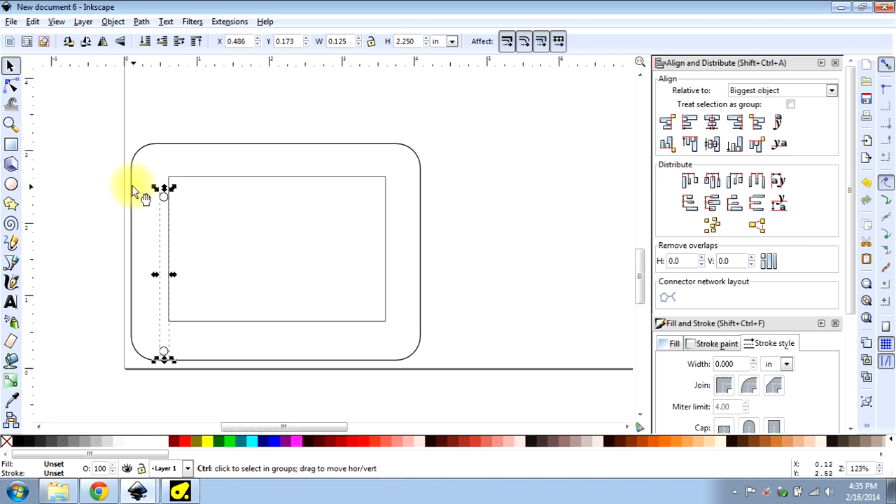
left_click_drag(163, 201, 396, 198)
scroll(420, 228, "up", 3)
scroll(372, 232, "up", 6)
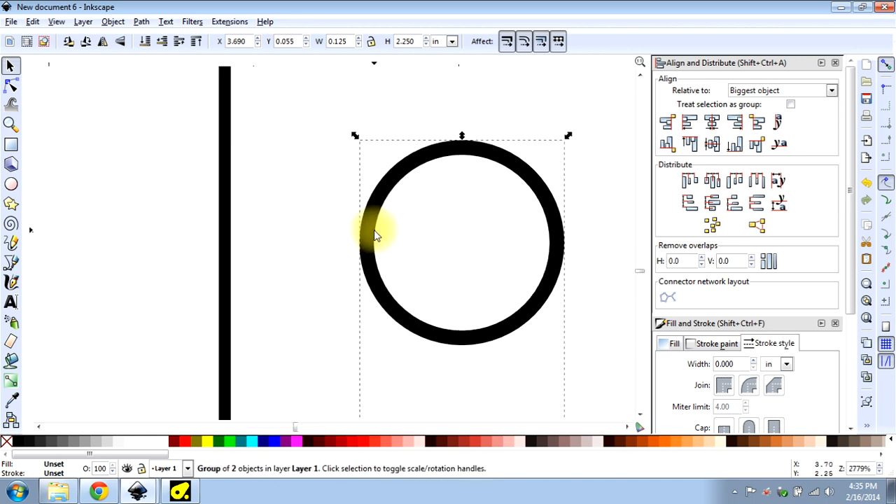
left_click_drag(373, 234, 242, 214)
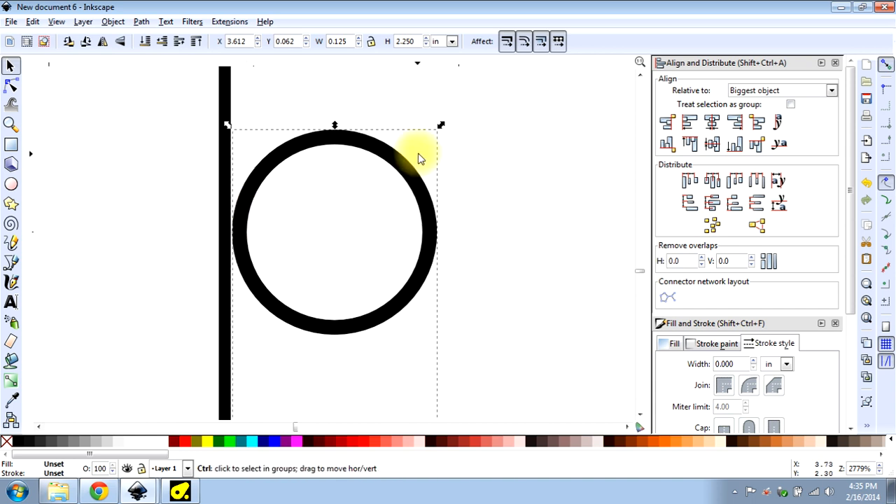
scroll(430, 149, "down", 9)
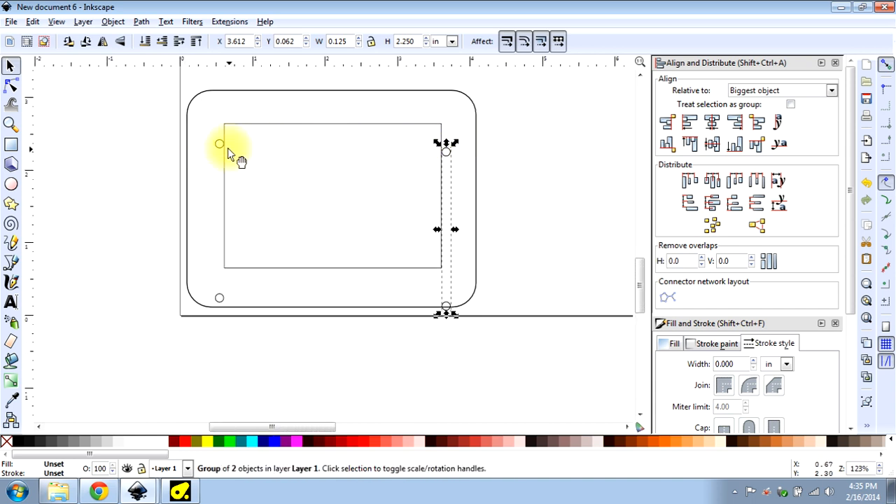
Try to center both circle pairs on a common horizontal axis with the helper rectangle still in place
left_click(225, 148, "shift")
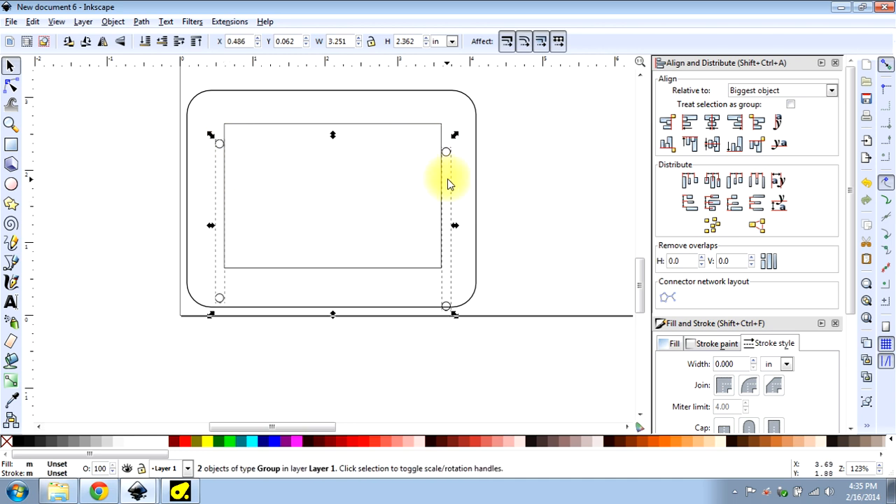
left_click(712, 147)
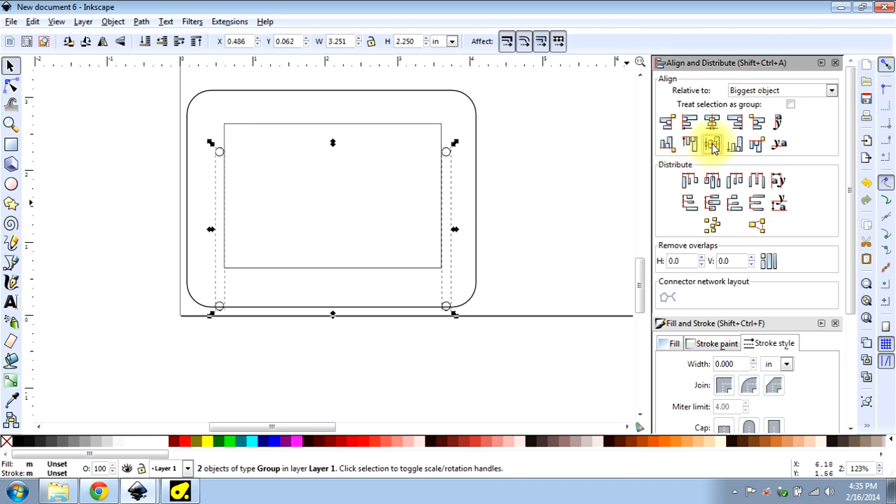
Delete the helper rectangle from between the two circle pairs
left_click(407, 125)
left_click(390, 133)
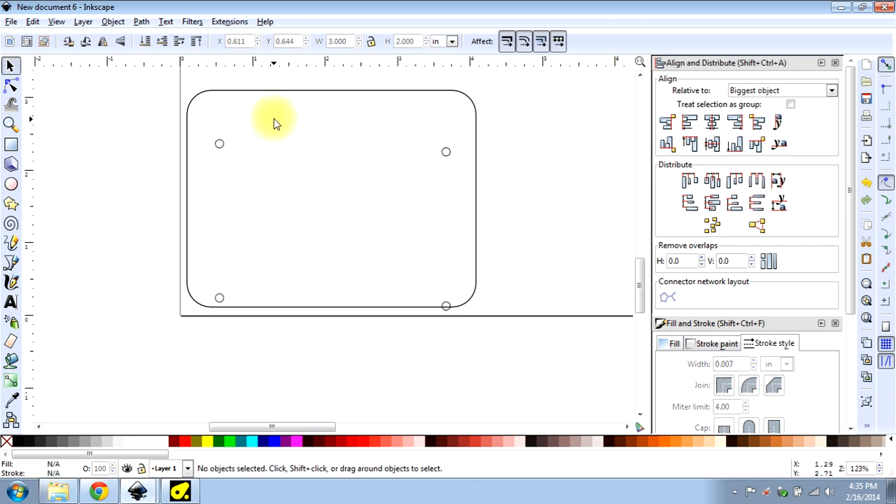
Center the two circle pairs on a common horizontal axis and group all four circles
left_click_drag(199, 118, 483, 351)
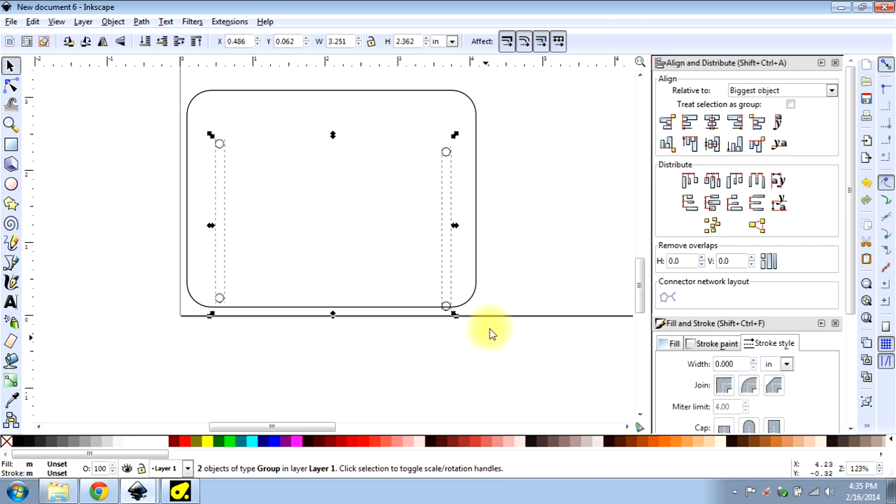
left_click(712, 146)
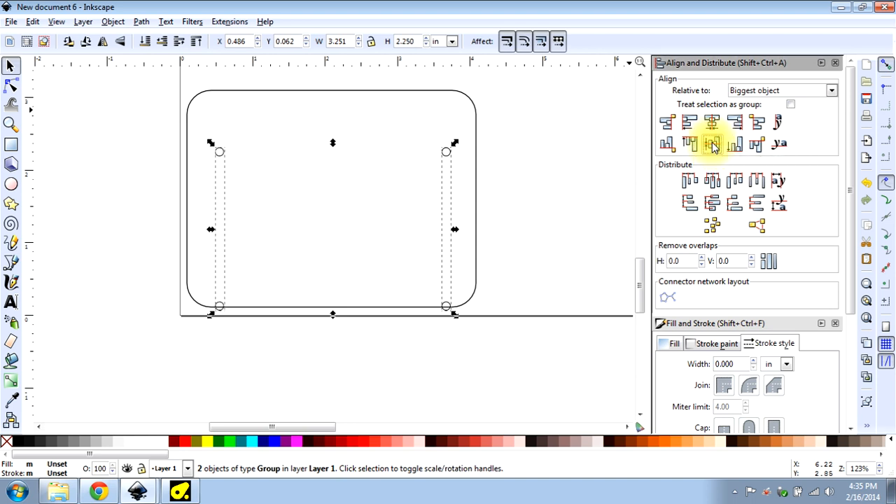
key("ctrl+g")
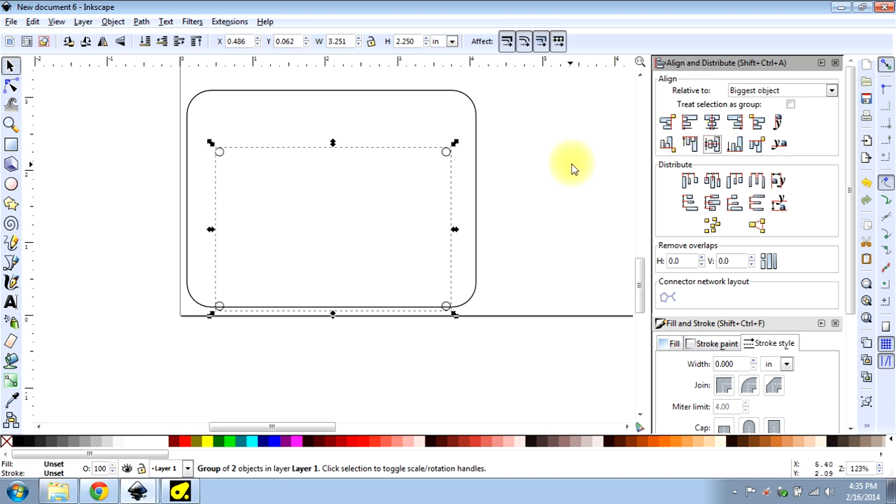
Center the group of four holes on the rounded plate both horizontally and vertically, and deselect everything
left_click(477, 203, "shift")
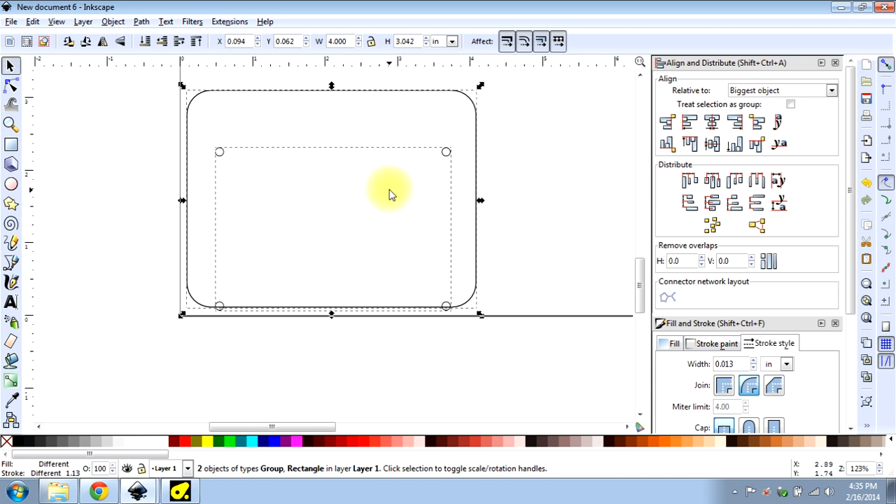
left_click(711, 122)
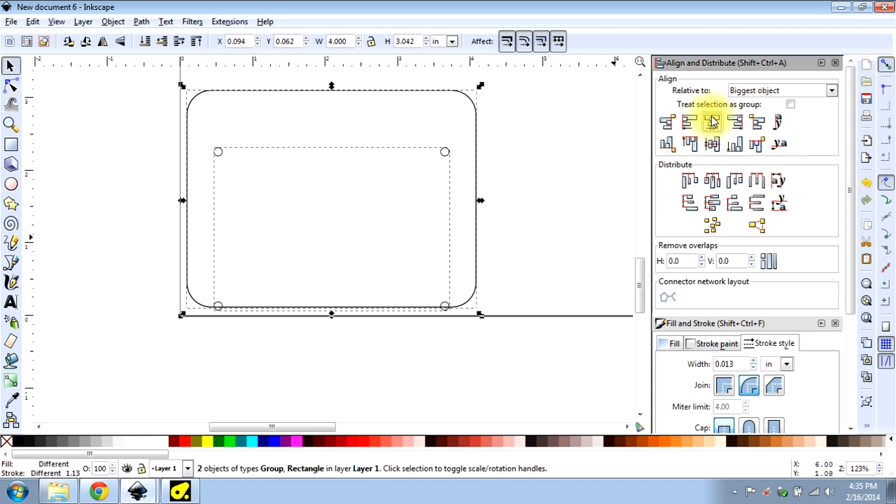
left_click(713, 147)
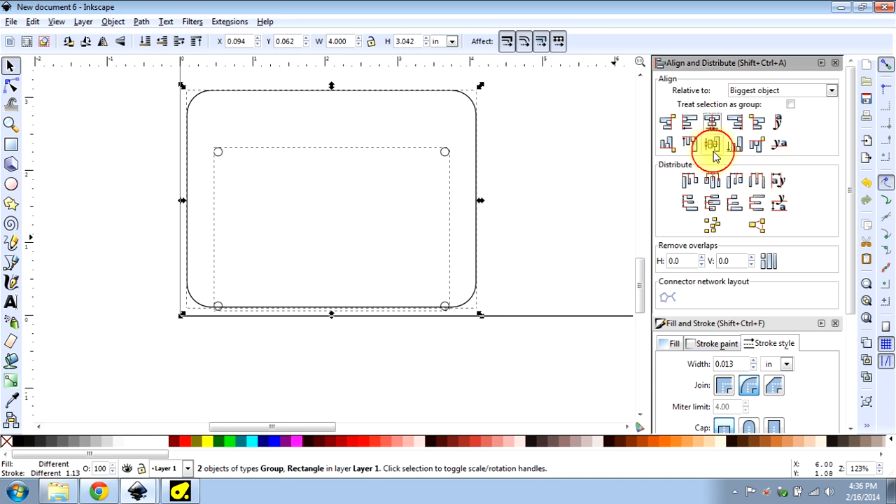
left_click(553, 294)
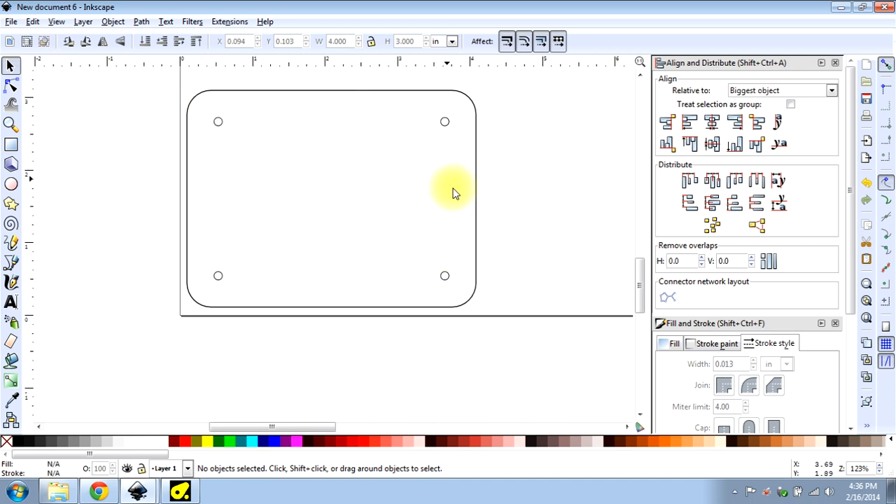
Measure the horizontal gap between the facing edges of the two upper holes with a temporary Bezier line, and discard the line
left_click(19, 264)
scroll(209, 147, "up", 11)
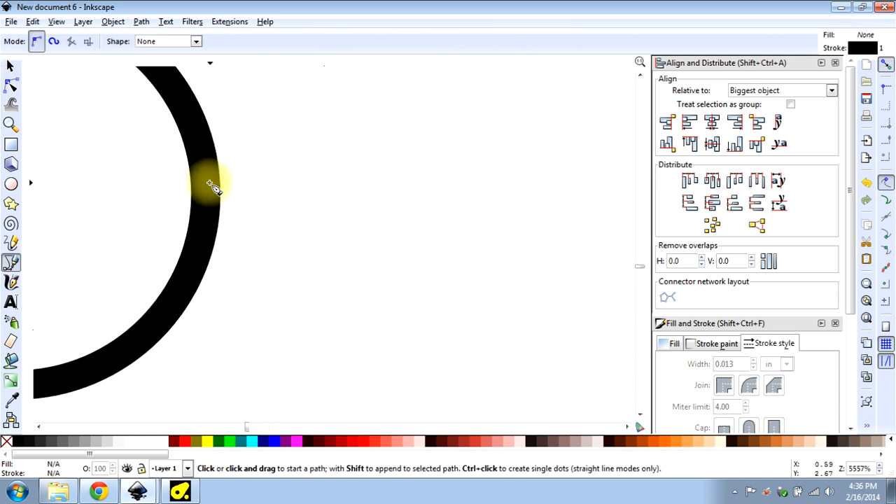
left_click(217, 212)
scroll(210, 241, "down", 10)
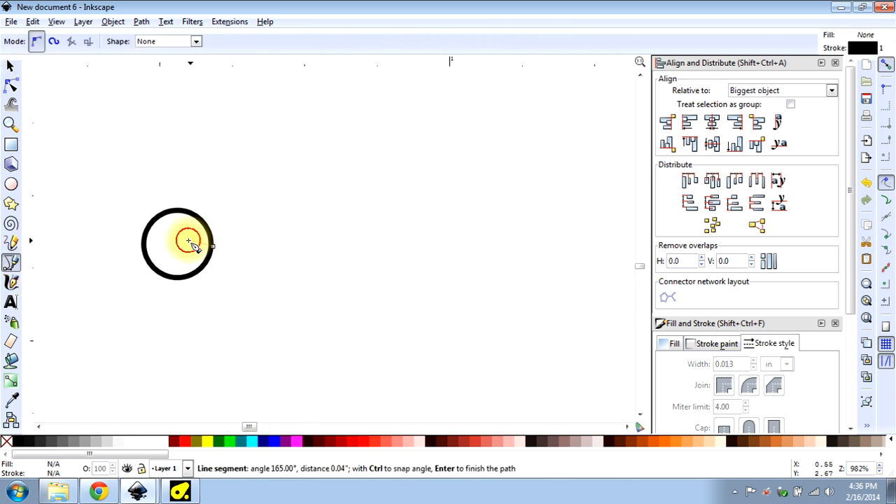
scroll(530, 245, "up", 8)
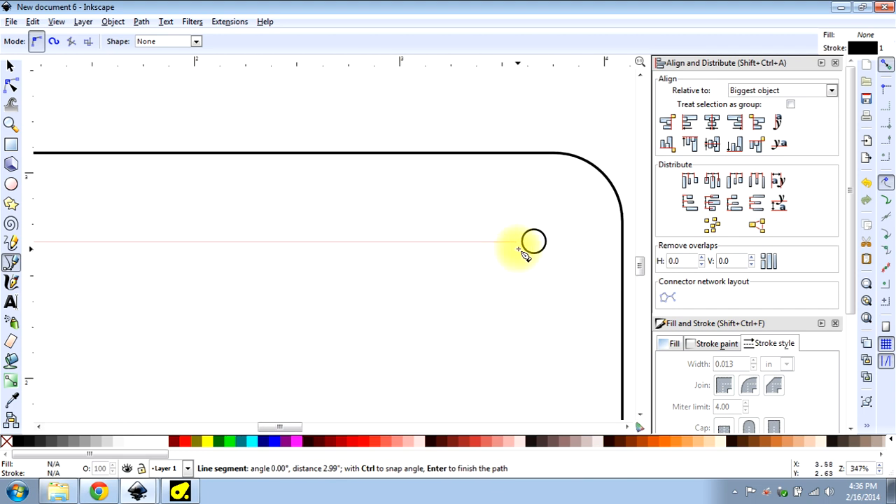
scroll(503, 257, "up", 3)
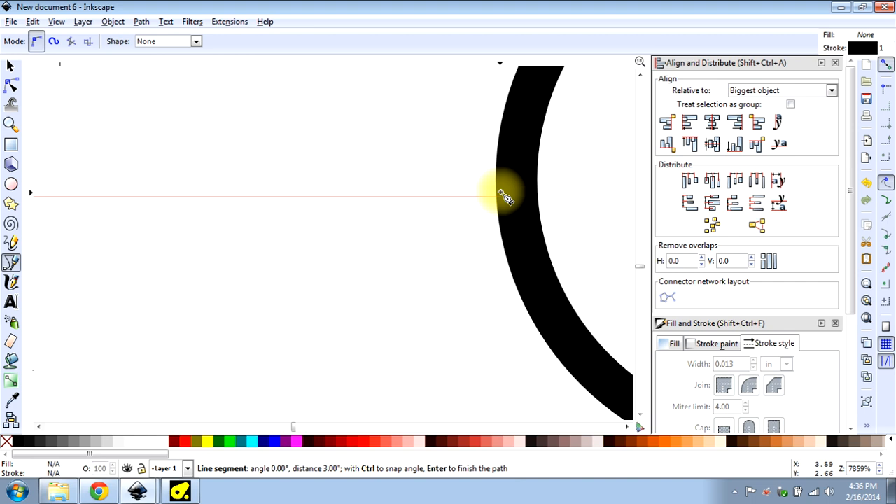
scroll(503, 196, "down", 12)
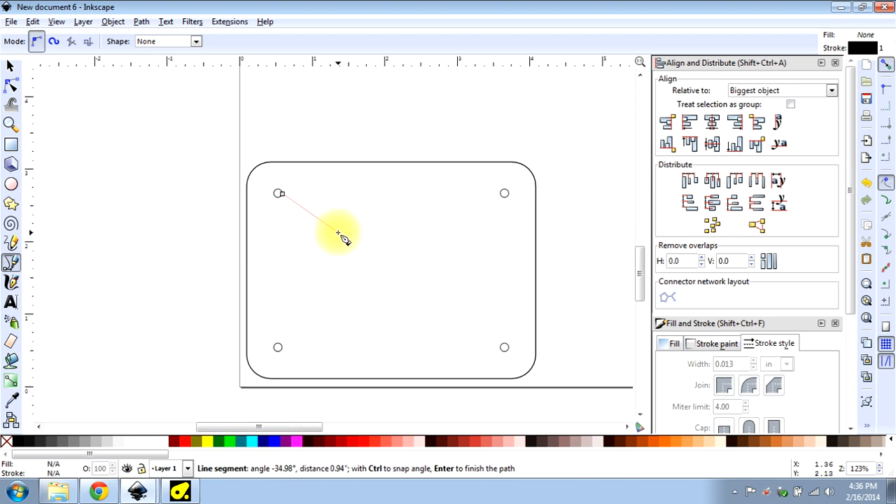
key("Escape")
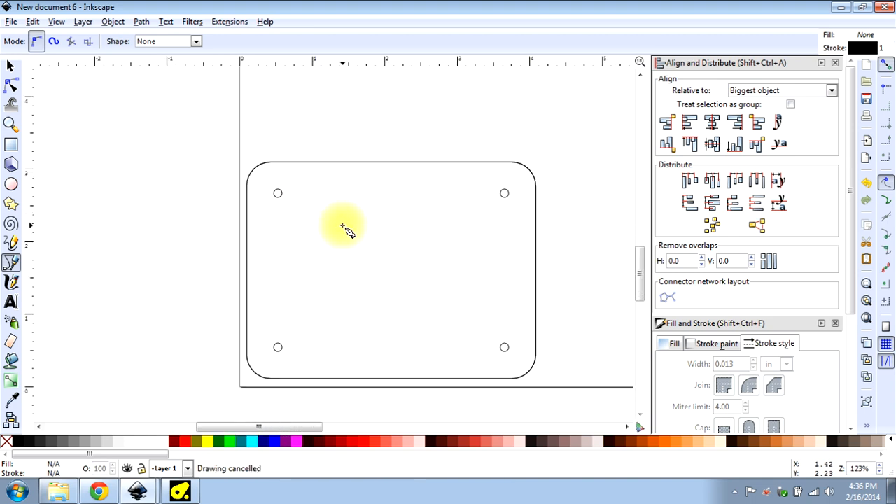
Delete the group of four corner holes from the plate
scroll(335, 231, "down", 2)
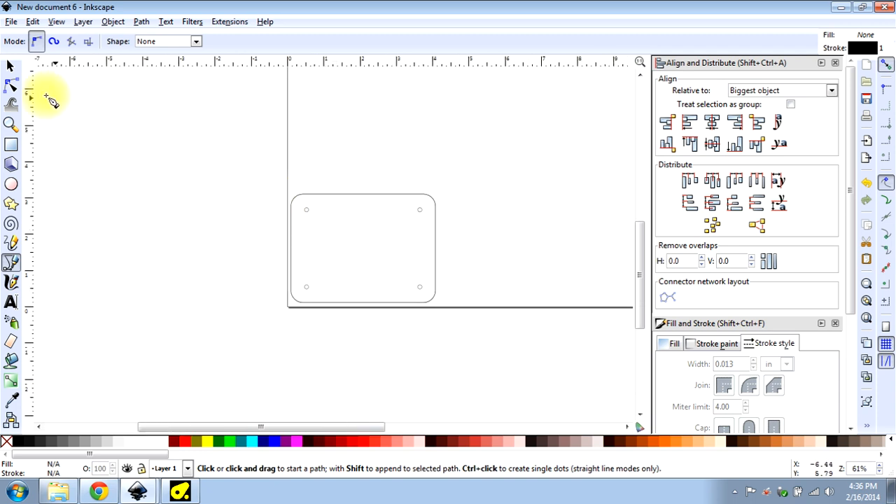
left_click(10, 65)
left_click(295, 207)
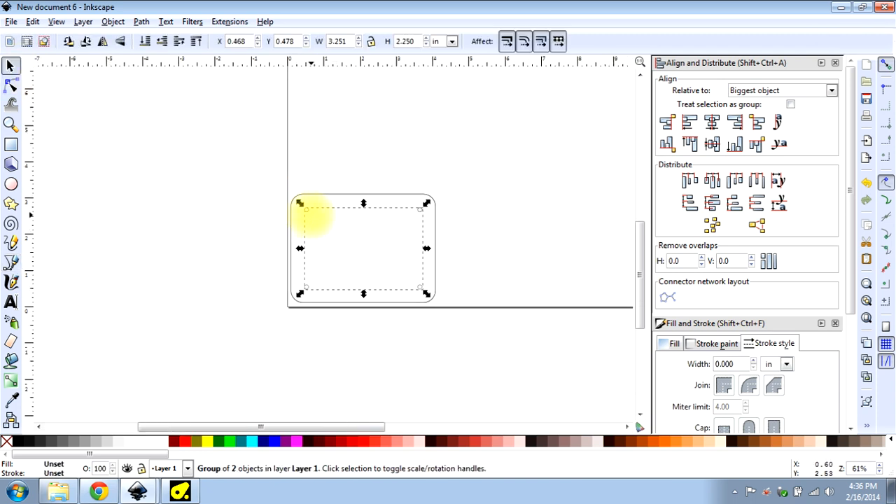
left_click(312, 207)
scroll(336, 198, "up", 2)
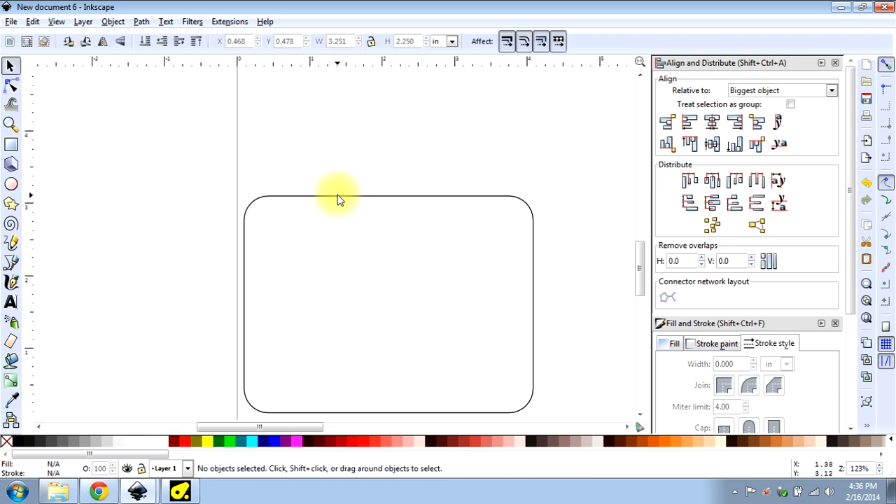
Draw a circle about 0.28 in in diameter inside the plate's upper-left corner
left_click(11, 185)
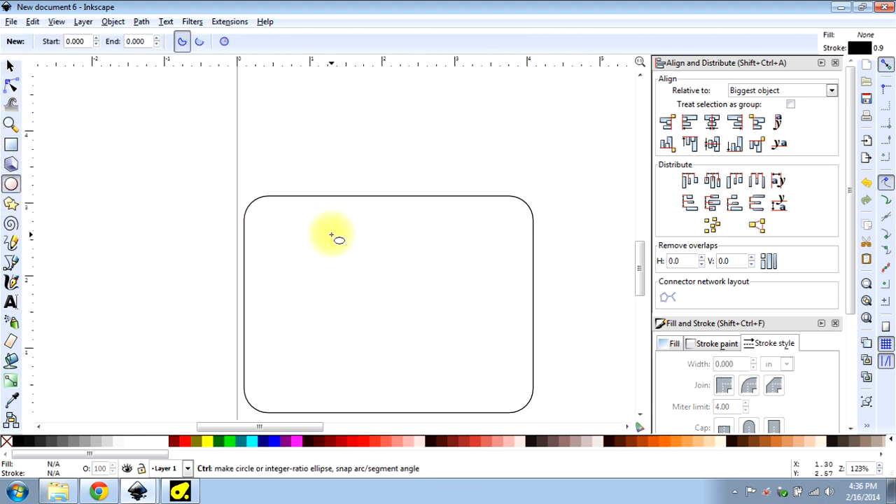
scroll(330, 236, "up", 2)
left_click_drag(217, 200, 265, 241)
scroll(126, 207, "down", 2)
left_click(11, 66)
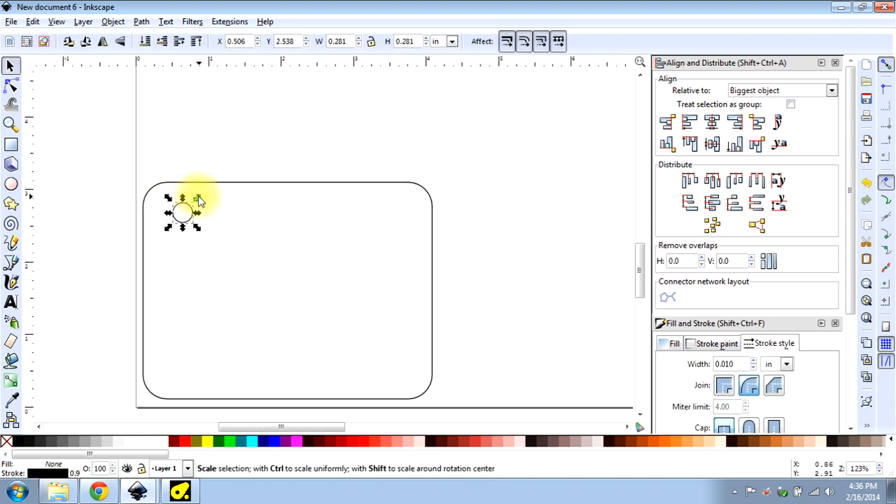
Duplicate the circle six times and spread the copies loosely across the upper part of the plate
key("ctrl+d")
left_click_drag(196, 226, 277, 210)
key("ctrl+d")
key("ctrl+d")
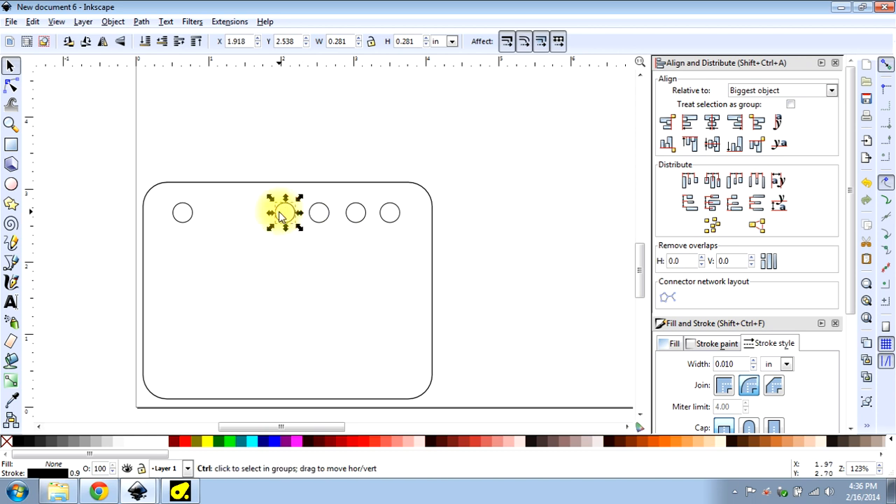
left_click(264, 241)
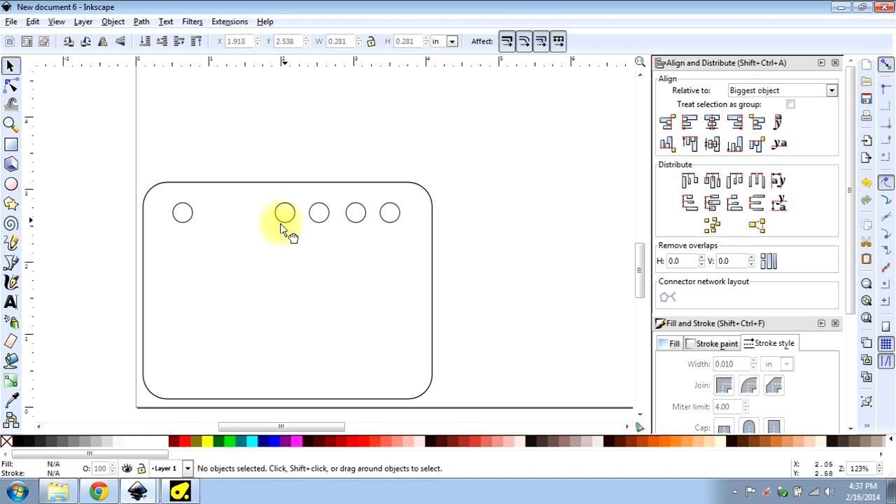
left_click_drag(280, 224, 254, 239)
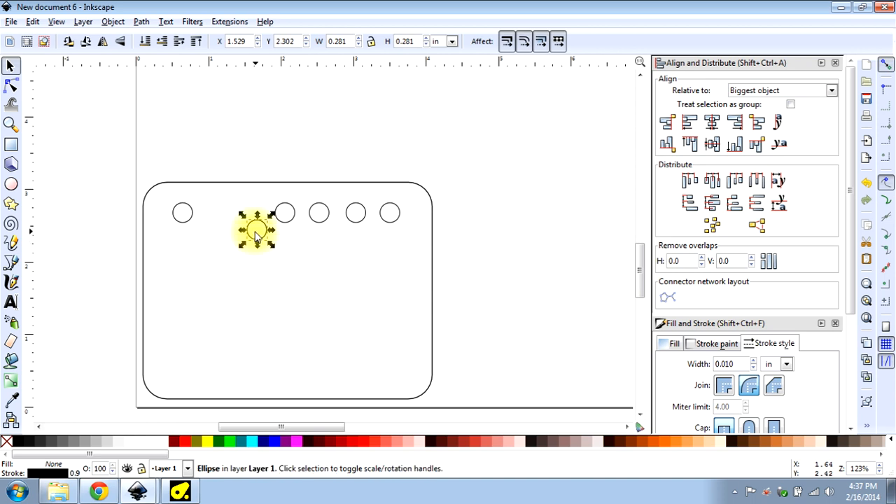
left_click(238, 227)
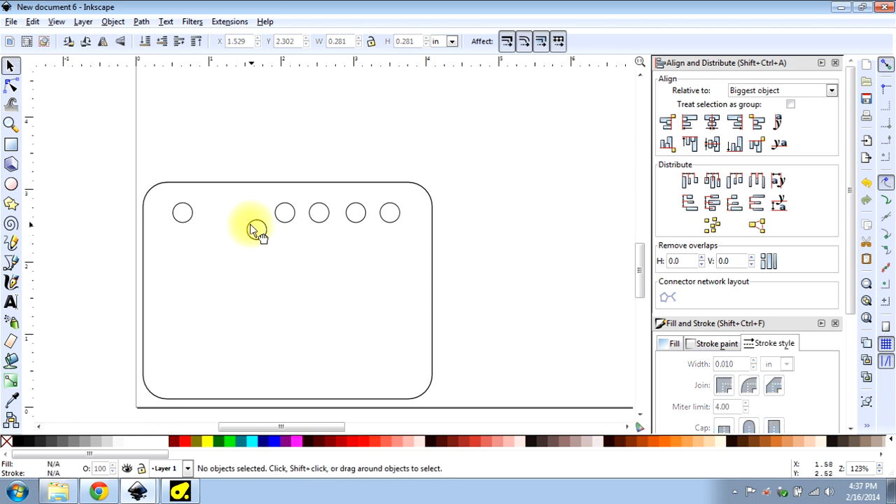
left_click_drag(247, 222, 233, 200)
key("ctrl")
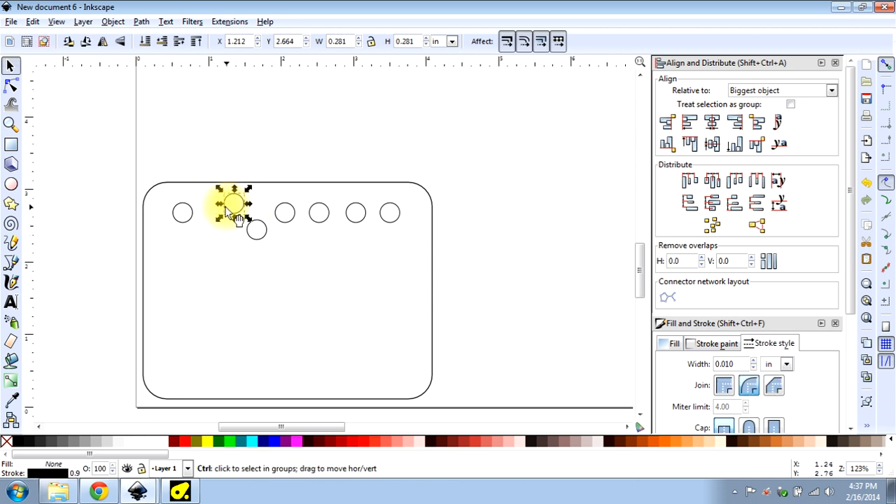
Center the seven circles on a common horizontal axis with equal horizontal gaps and group them as one row
left_click_drag(143, 147, 502, 269)
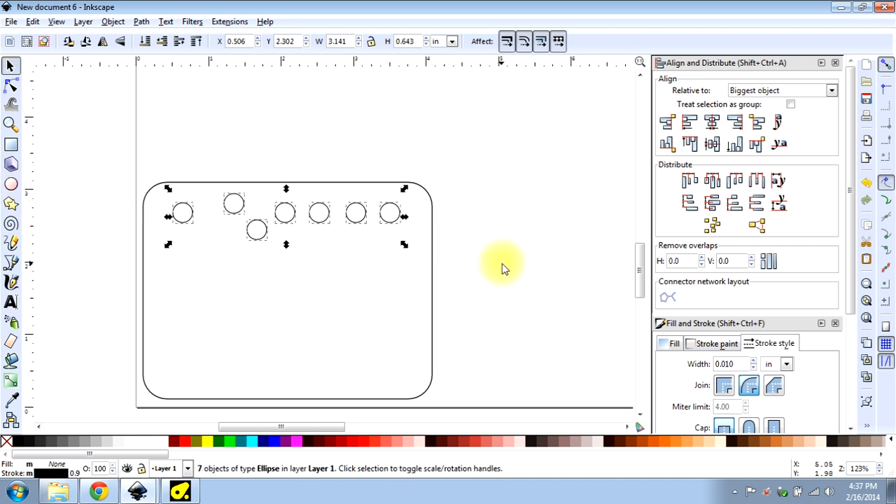
left_click(714, 145)
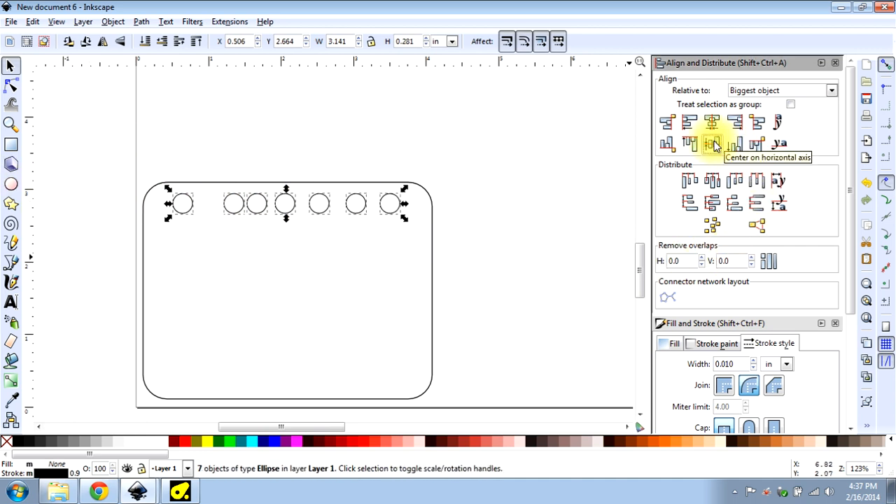
left_click(757, 181)
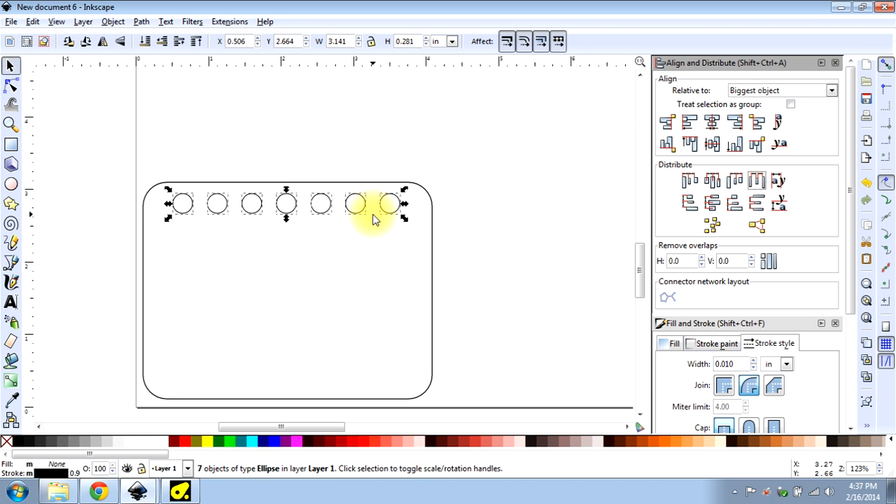
key("ctrl+g")
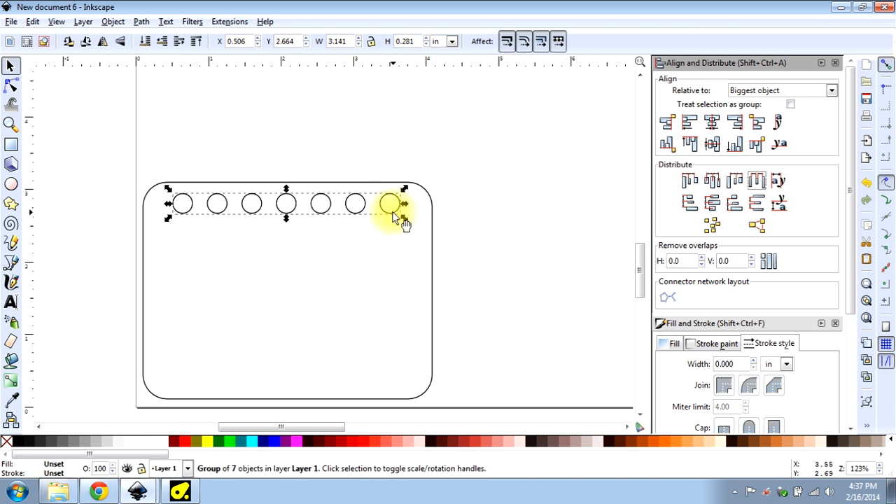
Duplicate the row of circles four times and place the copies down the plate with uneven spacing and sideways offsets
key("ctrl+d")
left_click_drag(392, 213, 400, 383)
key("ctrl+d")
key("ctrl+d")
key("ctrl+d")
left_click_drag(400, 241, 425, 234)
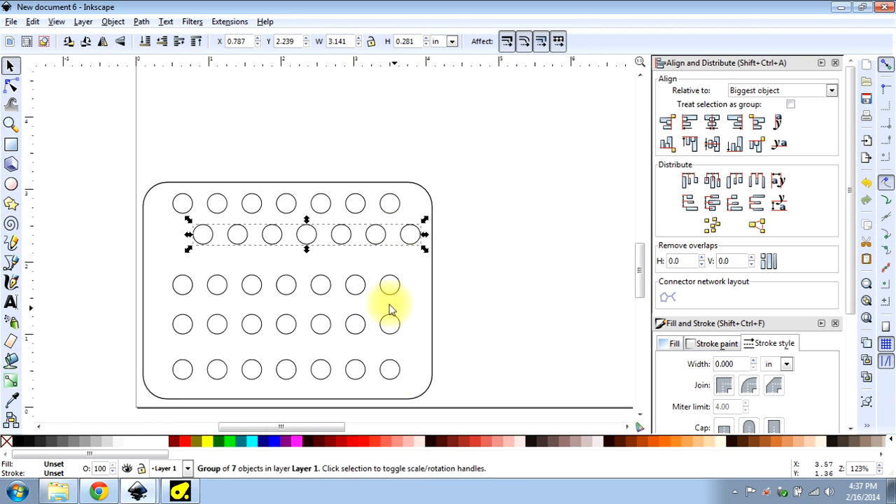
left_click_drag(371, 287, 316, 275)
left_click_drag(358, 320, 442, 318)
Center the five rows, without the plate, on a common vertical axis with equal vertical gaps and group them
left_click_drag(94, 152, 490, 415)
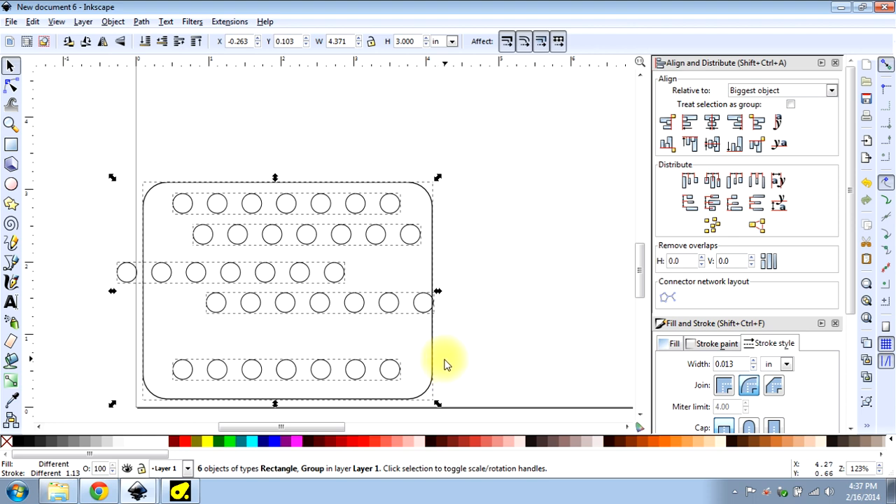
key("shift")
left_click(434, 362, "shift")
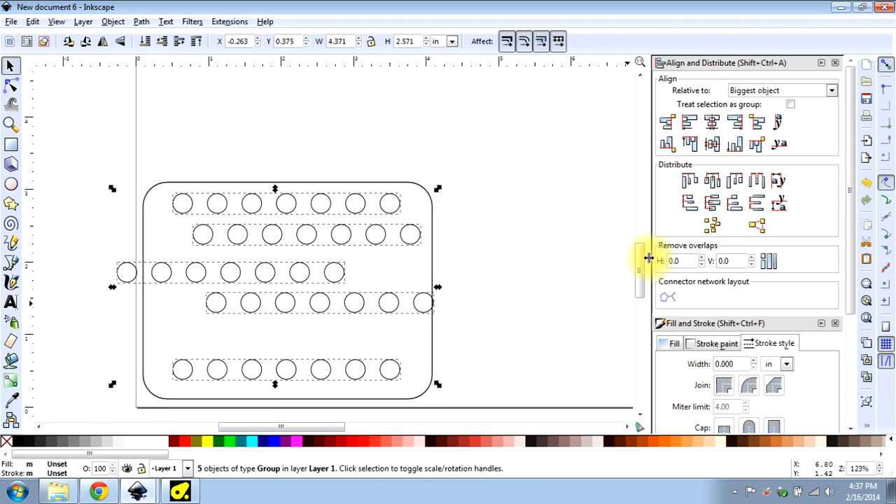
left_click(715, 124)
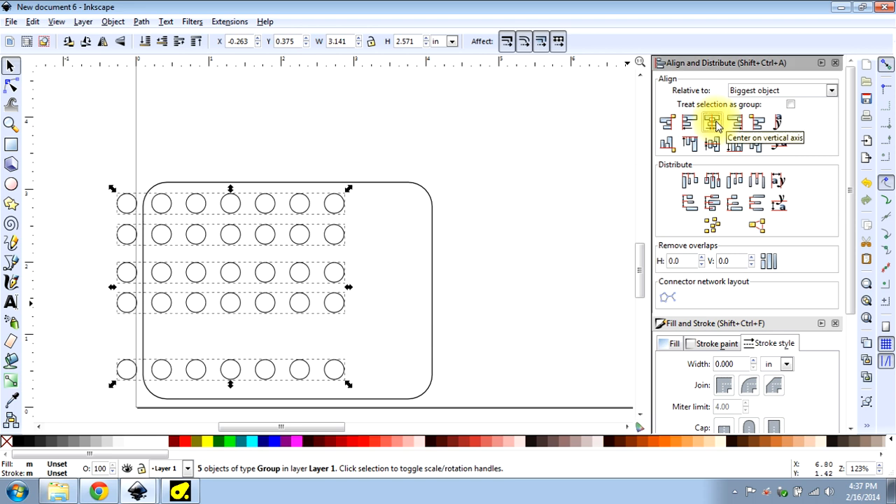
left_click(715, 122)
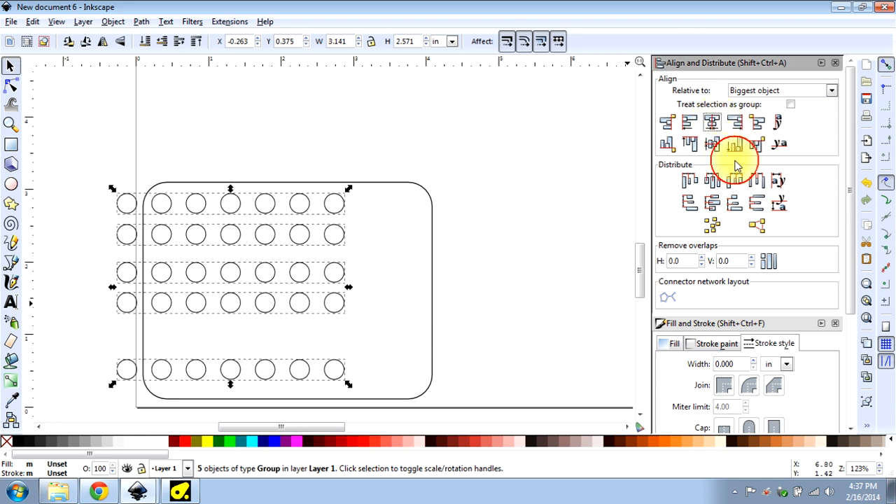
left_click(756, 210)
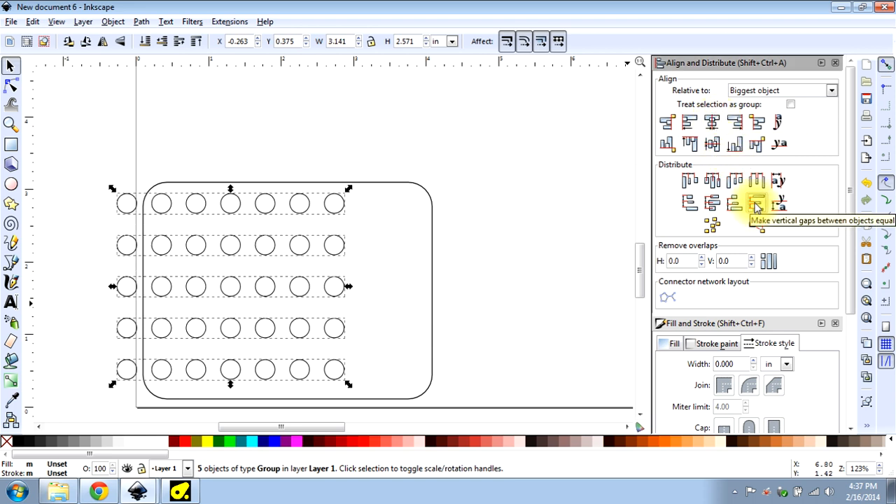
key("ctrl+g")
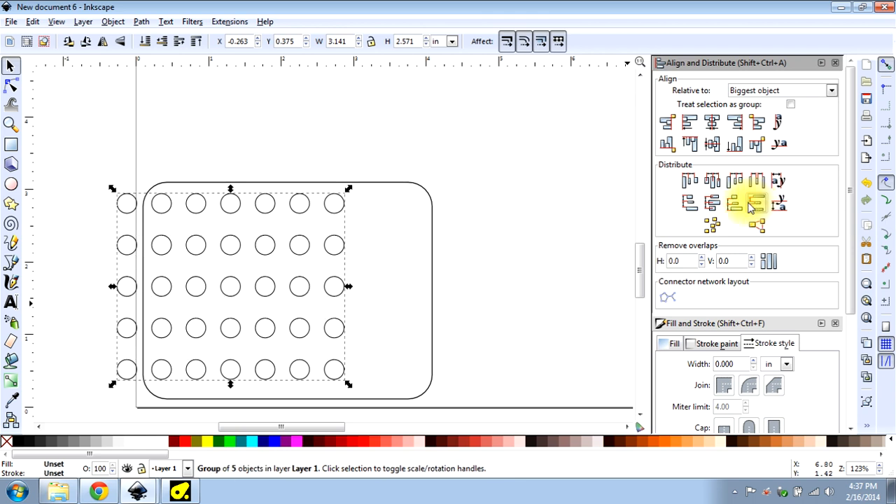
Center the grouped hole grid on the rounded plate both horizontally and vertically
left_click(433, 286, "shift")
left_click(712, 123)
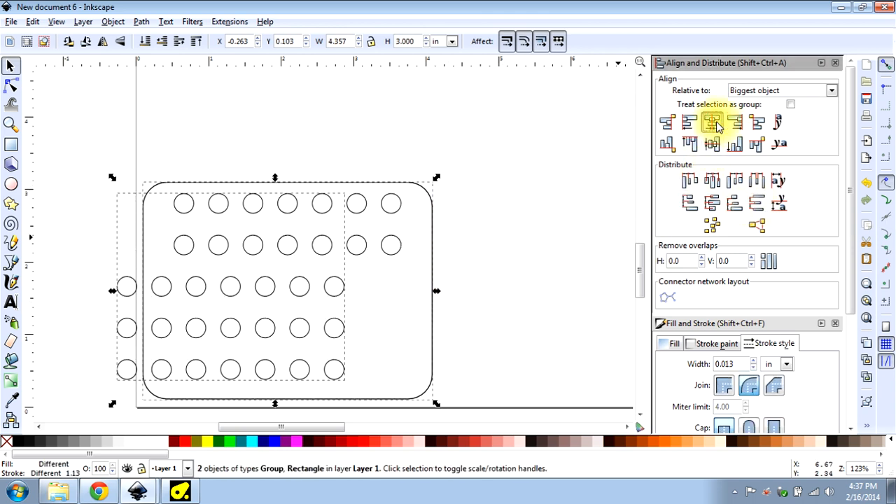
left_click(712, 143)
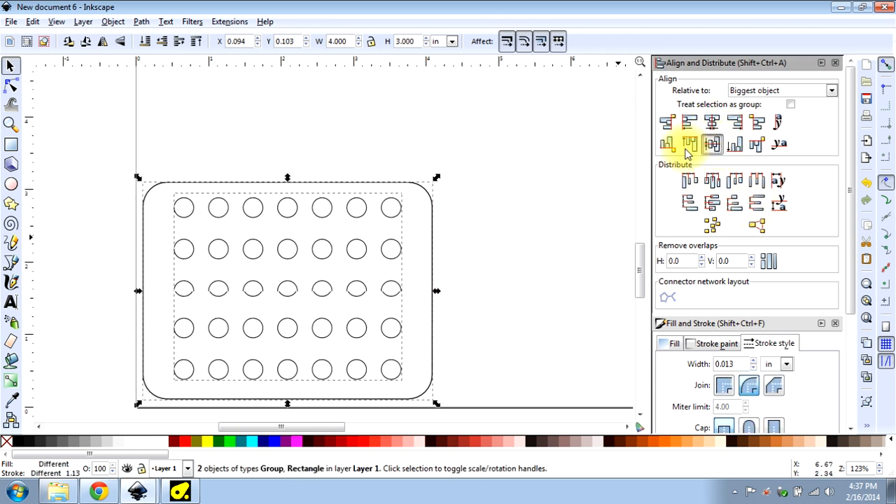
Delete the rounded plate together with its hole grid
left_click(498, 168)
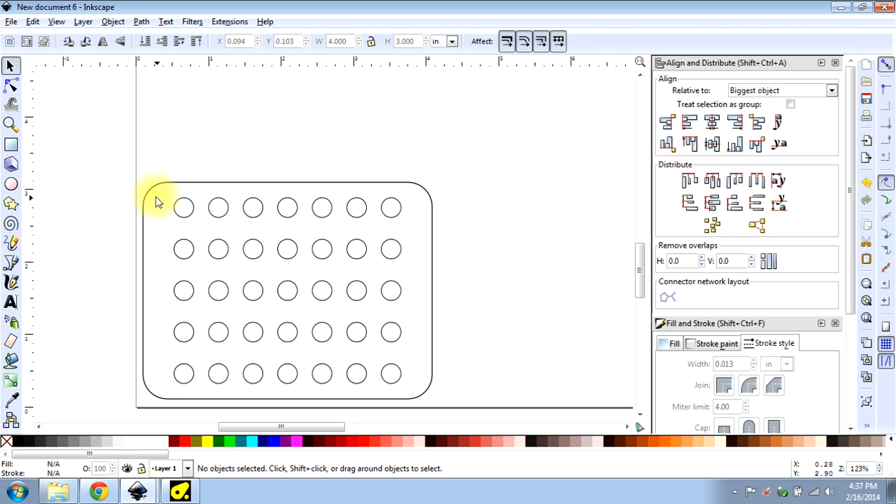
left_click_drag(103, 174, 486, 411)
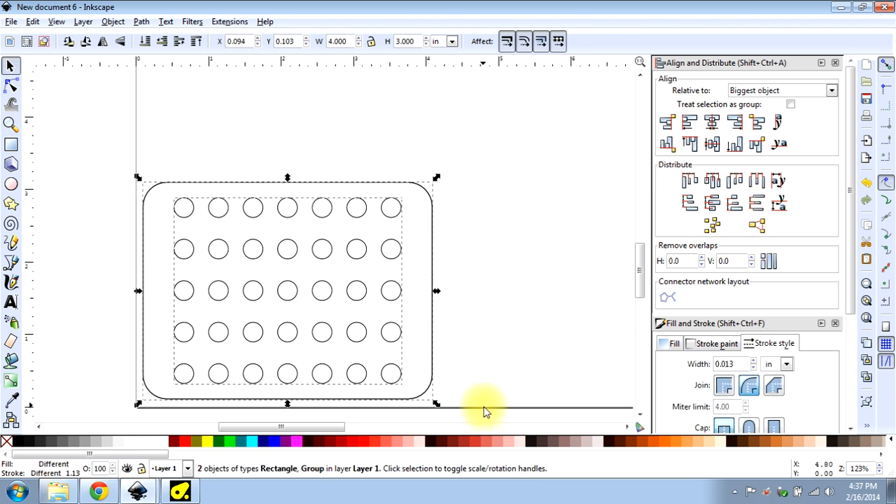
key("Delete")
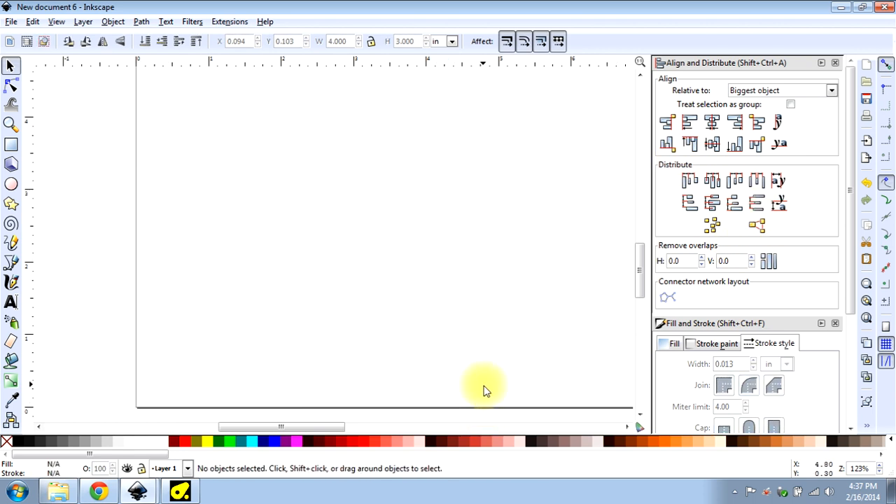
Draw a rounded rectangle about 4.66 × 3.33 in on the empty page and slightly enlarge its corner rounding
left_click(11, 145)
left_click_drag(154, 393, 490, 152)
left_click(11, 66)
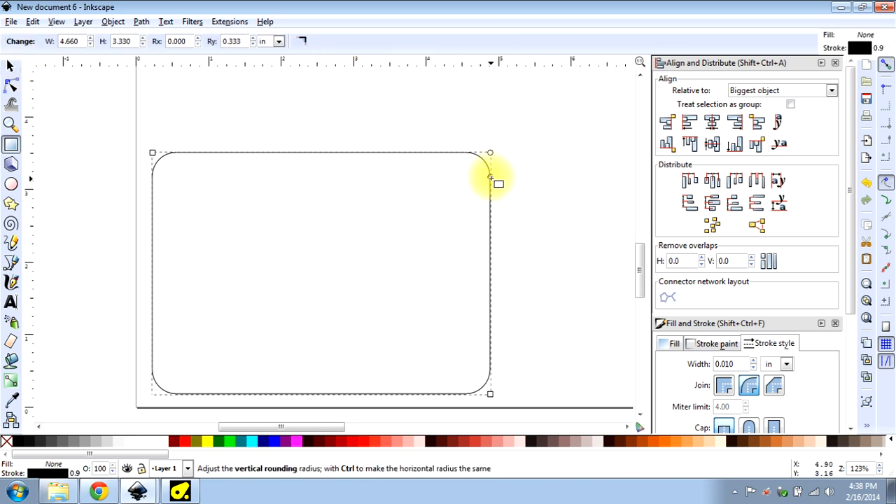
mouse_move(492, 177)
left_mouse_down()
mouse_move(492, 198)
mouse_move(497, 170)
mouse_move(500, 184)
left_mouse_up()
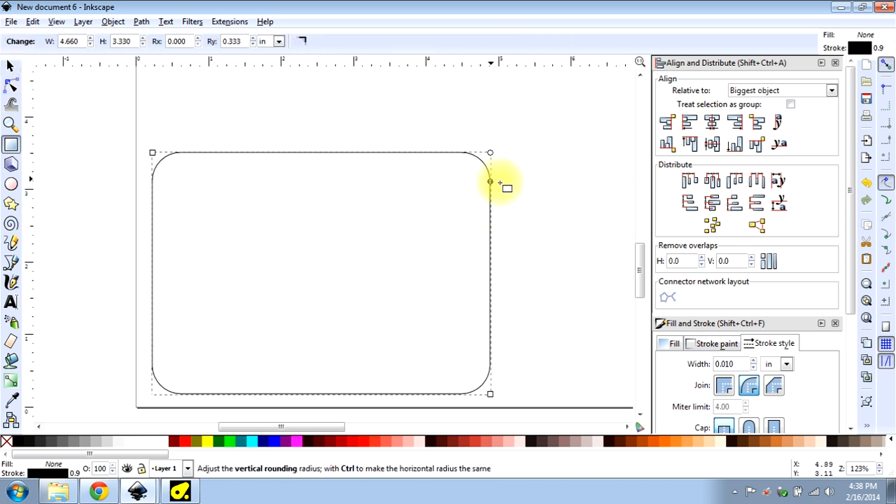
Convert the rounded rectangle from an object to a path
left_click(10, 67)
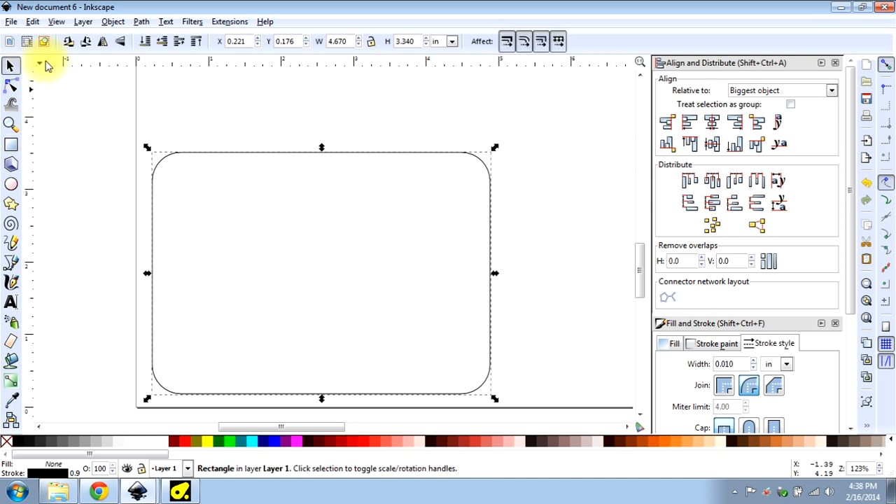
left_click(142, 21)
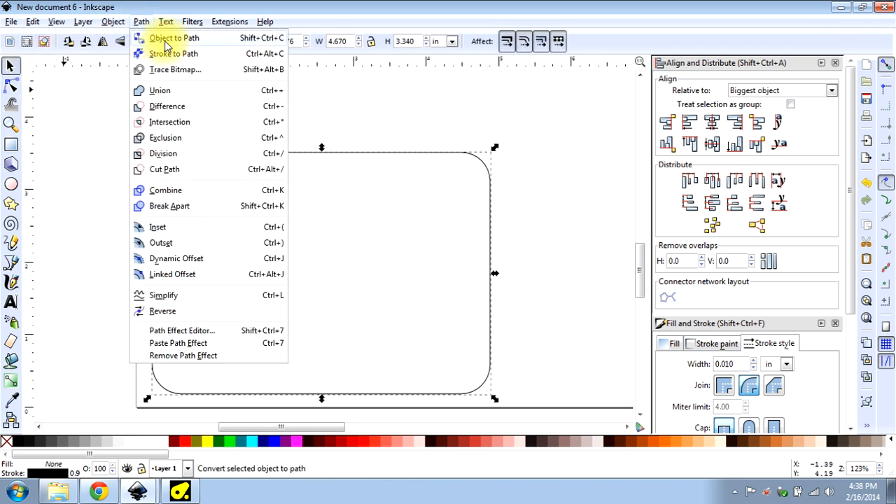
left_click(167, 39)
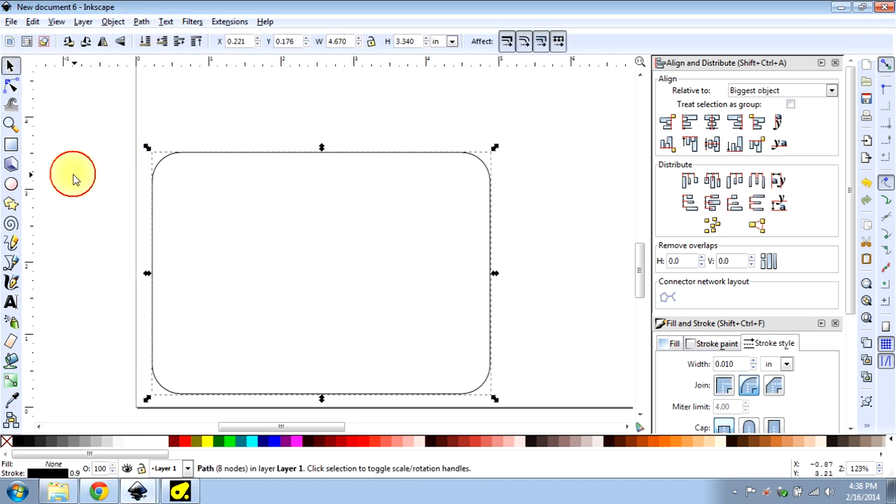
Move the rounded path up and right to about X 0.938, Y 1.750 in
scroll(74, 180, "down", 1)
scroll(74, 179, "down", 1)
scroll(73, 180, "up", 3)
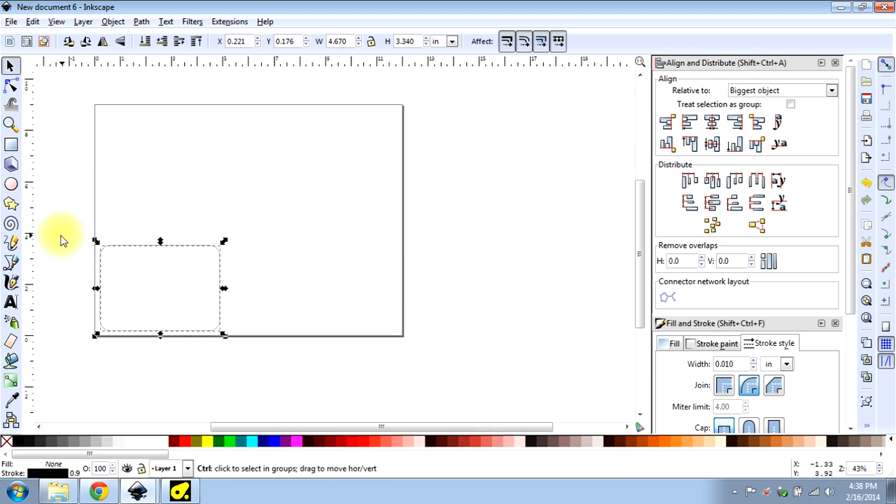
scroll(59, 241, "up", 1)
left_click_drag(287, 257, 324, 175)
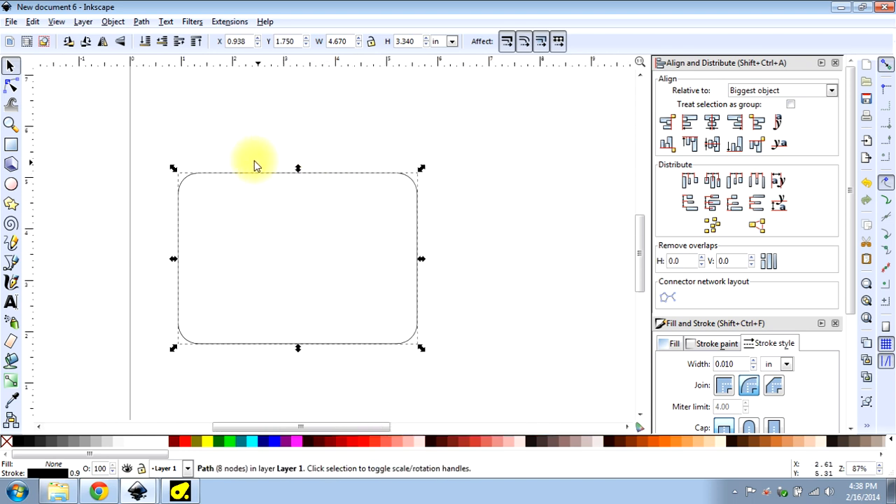
Switch the rounded path to node editing and select the two nodes of its upper-right corner
left_click(12, 84)
left_click_drag(380, 149, 344, 163)
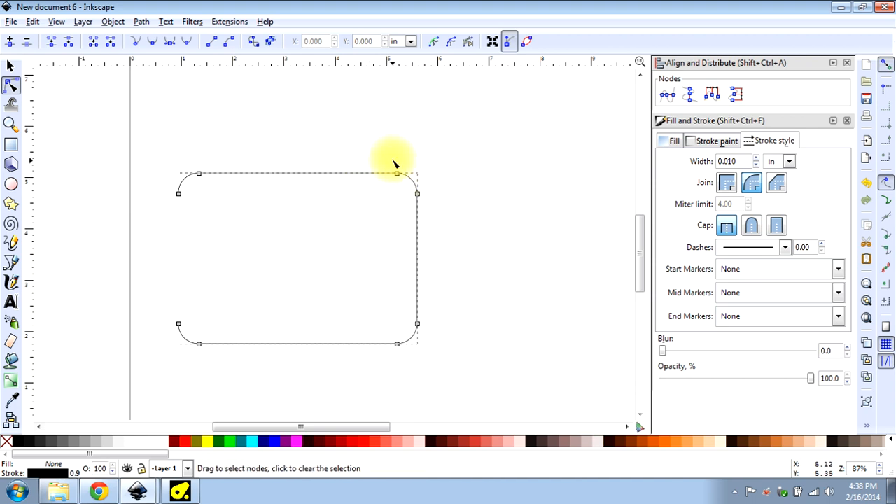
left_click(12, 67)
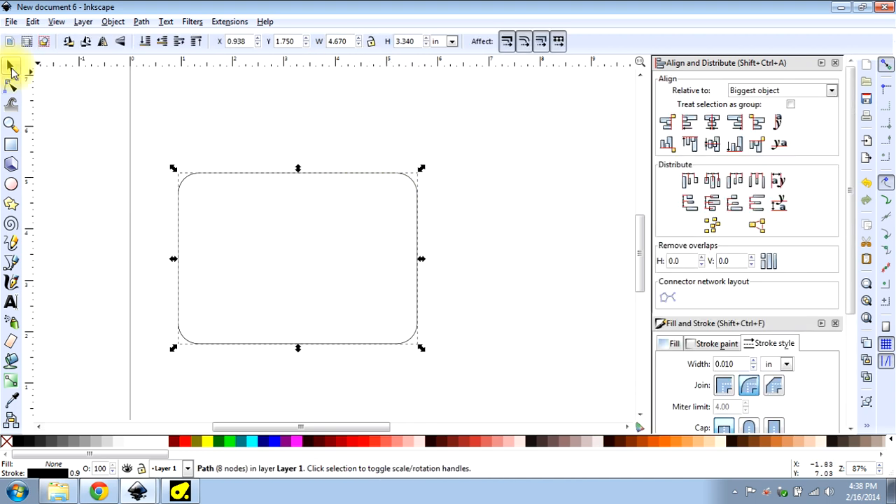
left_click(11, 84)
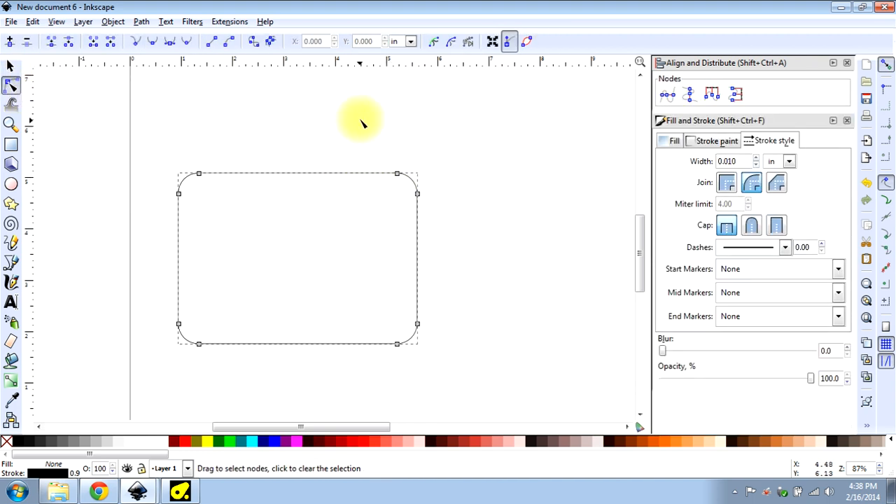
left_click_drag(382, 156, 439, 224)
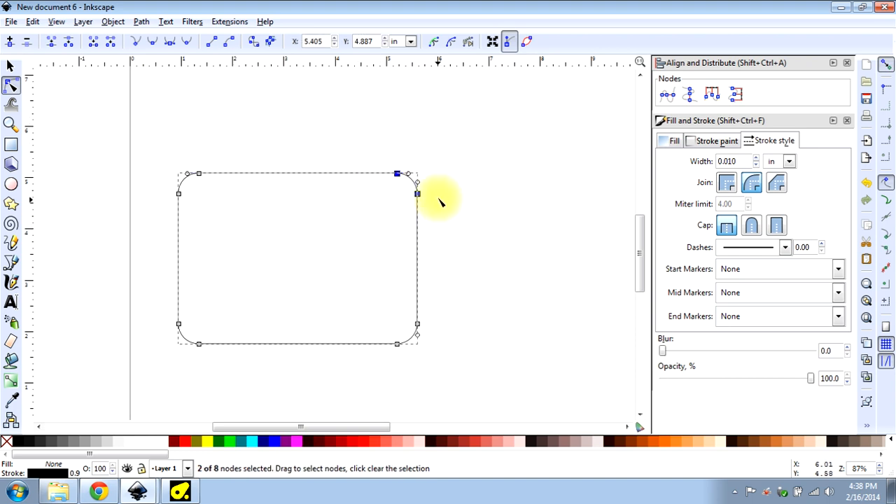
Move only the node at the right end of the top edge up and left to about X 4.919, Y 5.584 in
scroll(434, 175, "up", 4)
scroll(435, 175, "down", 2)
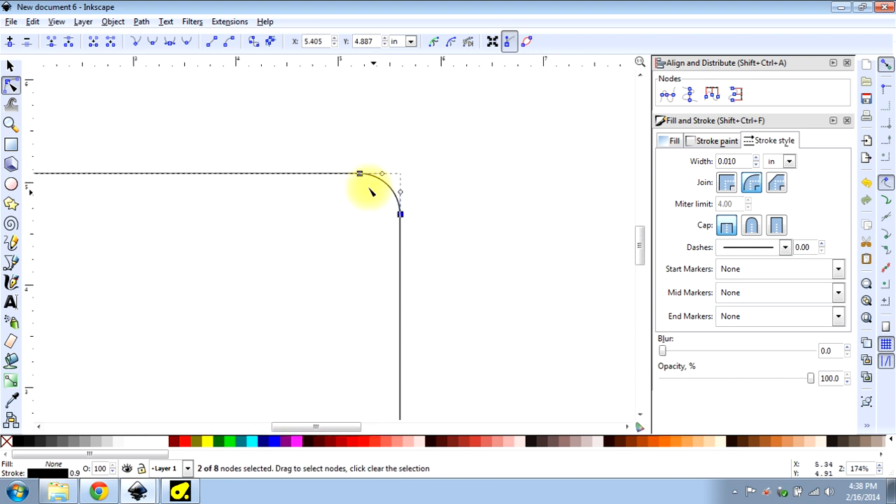
scroll(475, 204, "down", 2)
scroll(430, 176, "down", 1)
scroll(430, 203, "up", 3)
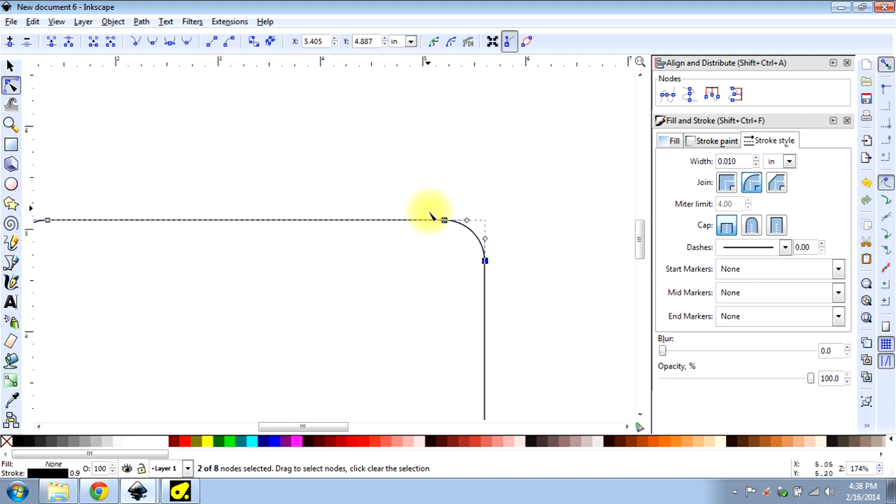
scroll(430, 224, "up", 1)
scroll(440, 235, "down", 1)
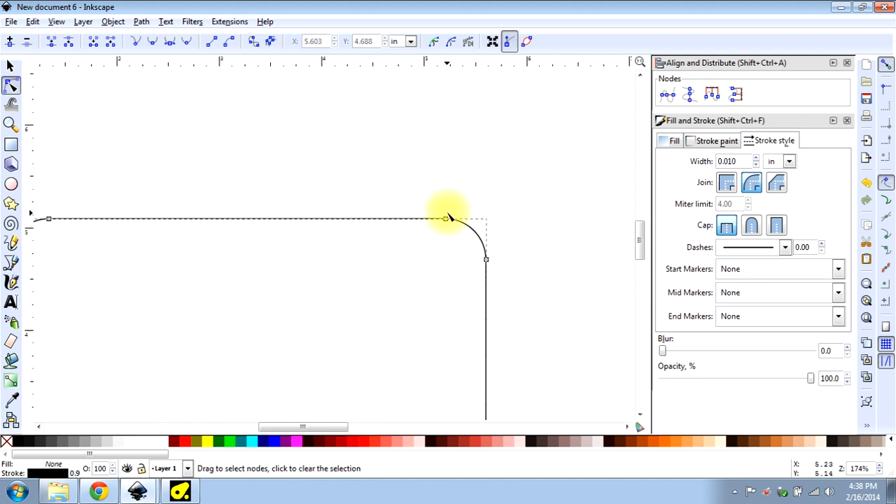
left_click(446, 220)
left_click_drag(445, 219, 416, 168)
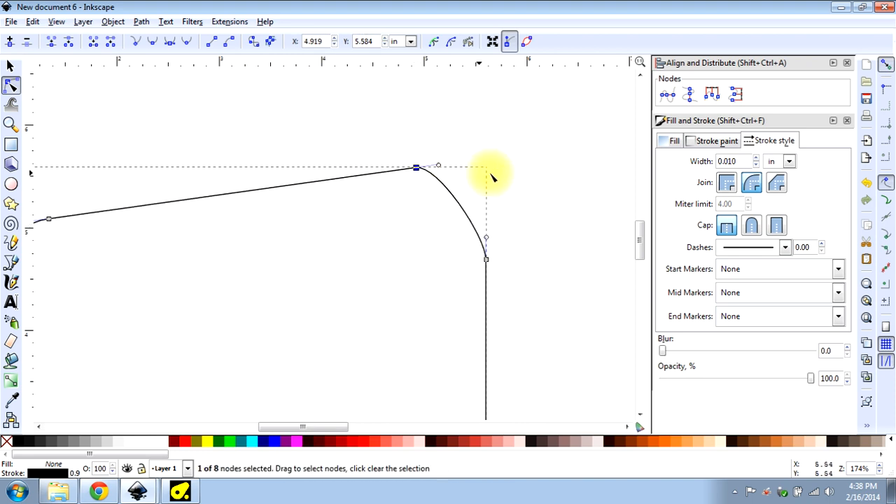
Bend the top edge into a downward dip and bulge the upper-right corner into a tall peak, adjusting the shared node's handle
left_click_drag(263, 190, 280, 310)
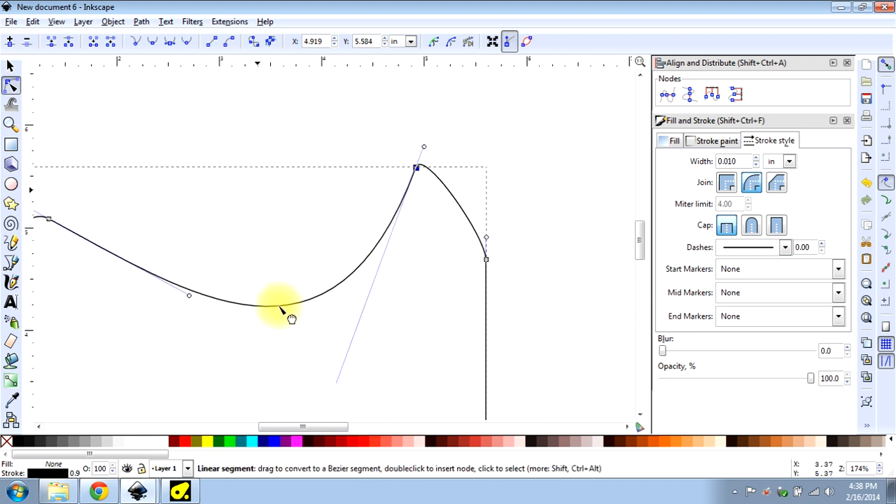
left_click_drag(457, 214, 536, 136)
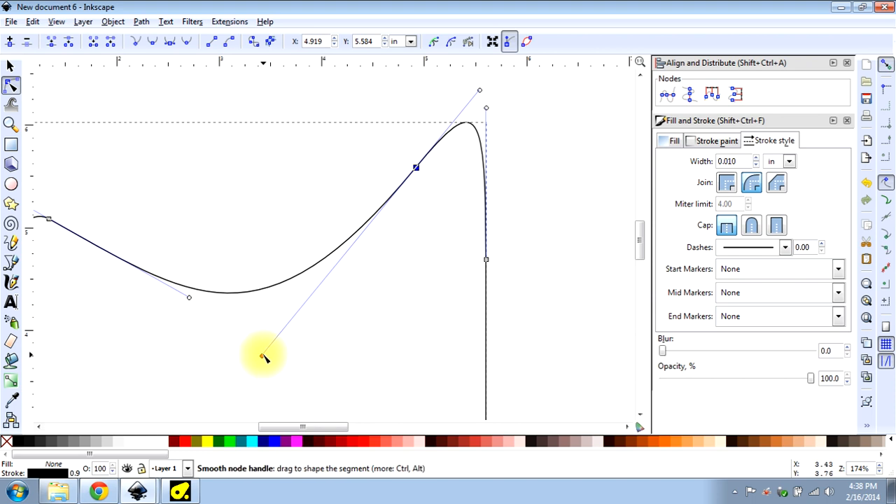
left_click_drag(263, 357, 393, 346)
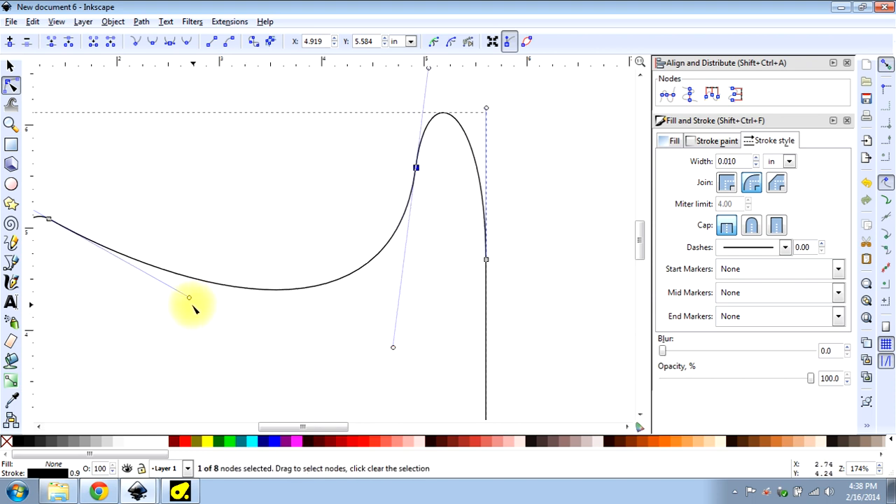
left_click(189, 331)
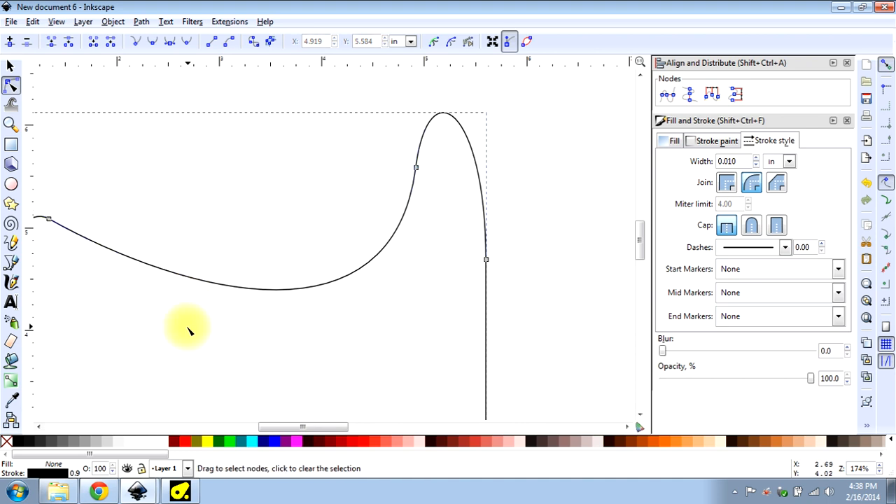
left_click(198, 283)
Insert three nodes near the left end of the bottom edge and raise the middle one to about X 2.275, Y 2.248 in
scroll(411, 231, "down", 3)
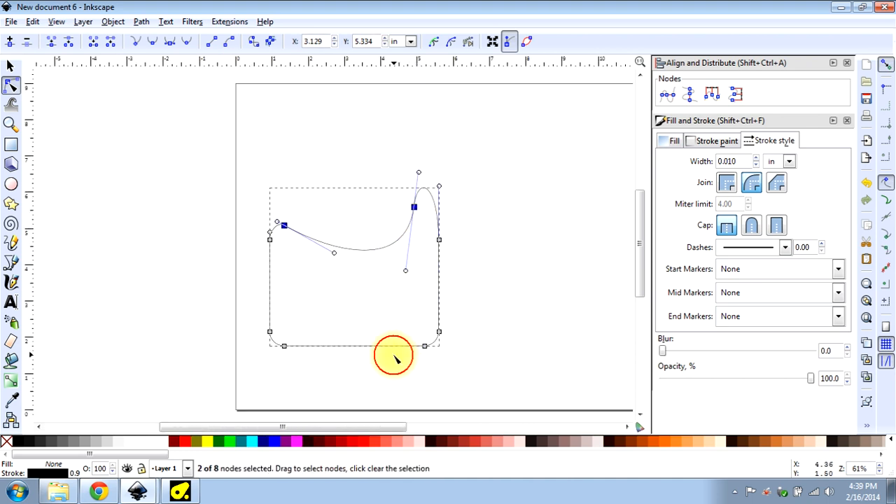
scroll(394, 357, "up", 2)
scroll(210, 273, "up", 3)
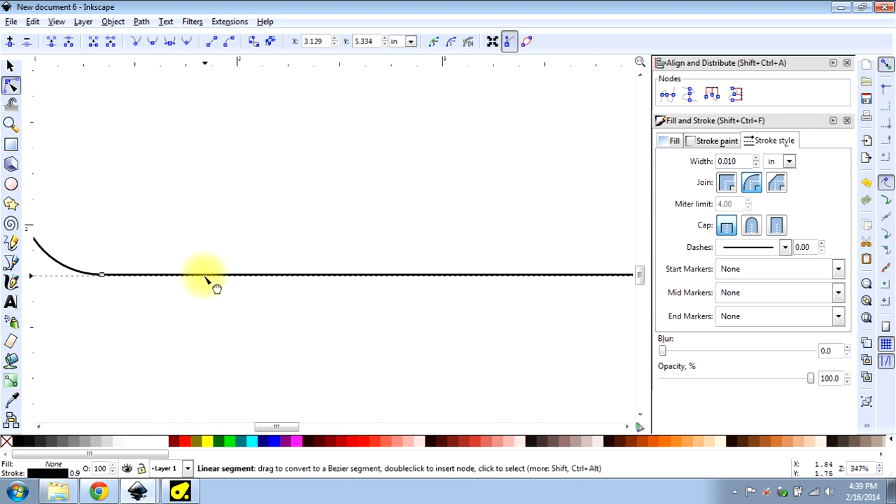
double_click(205, 275)
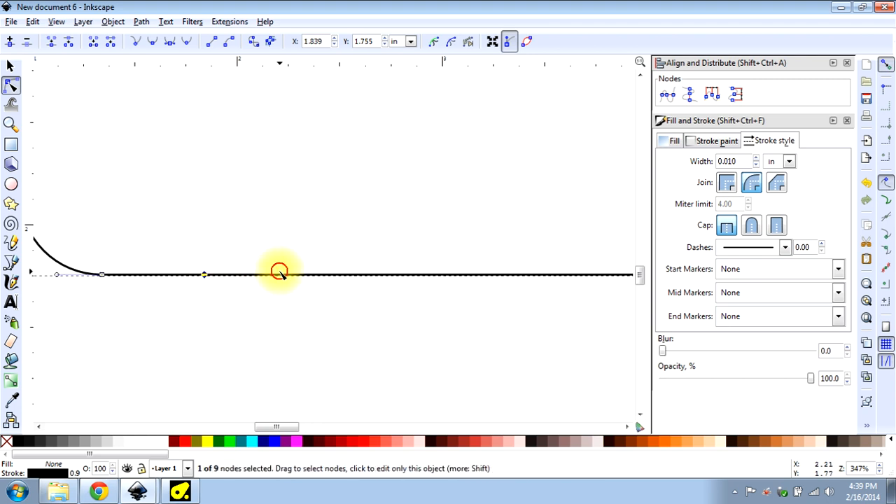
double_click(278, 273)
double_click(347, 274)
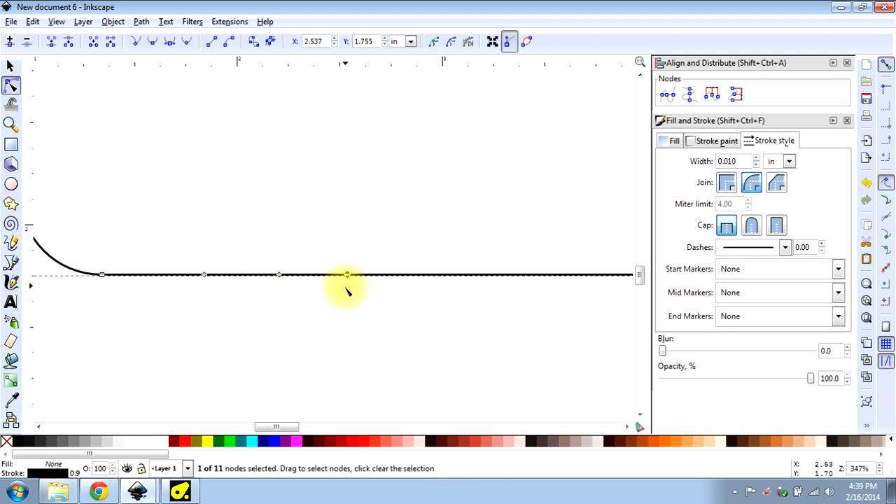
left_click_drag(280, 275, 292, 174)
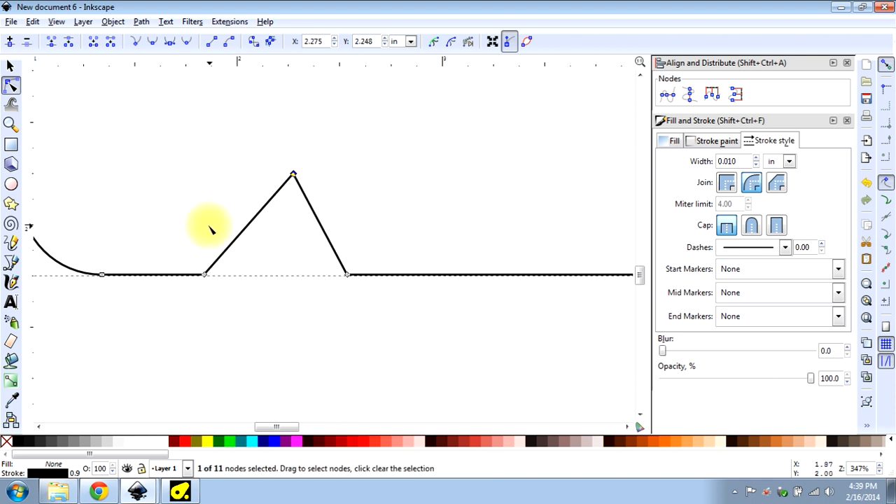
Select the two nodes of the lower-right corner and break the path apart at them
scroll(179, 261, "down", 4)
scroll(409, 275, "up", 2)
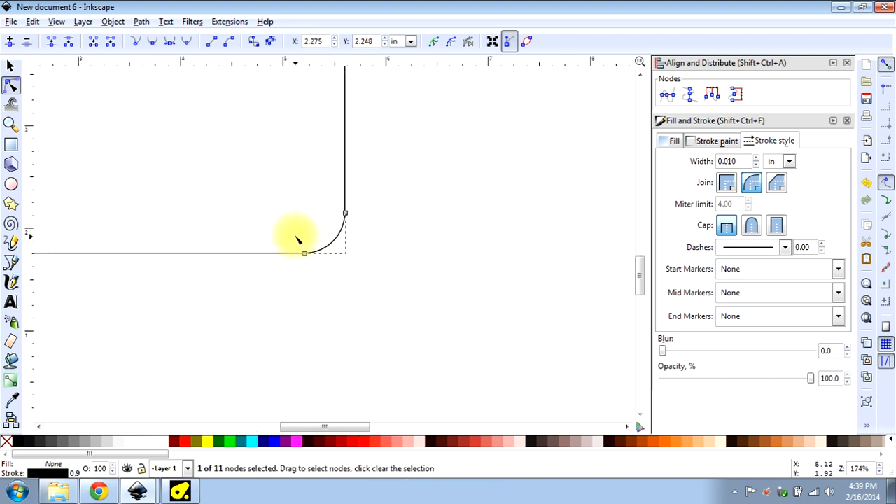
scroll(297, 241, "up", 1)
left_click_drag(252, 186, 448, 308)
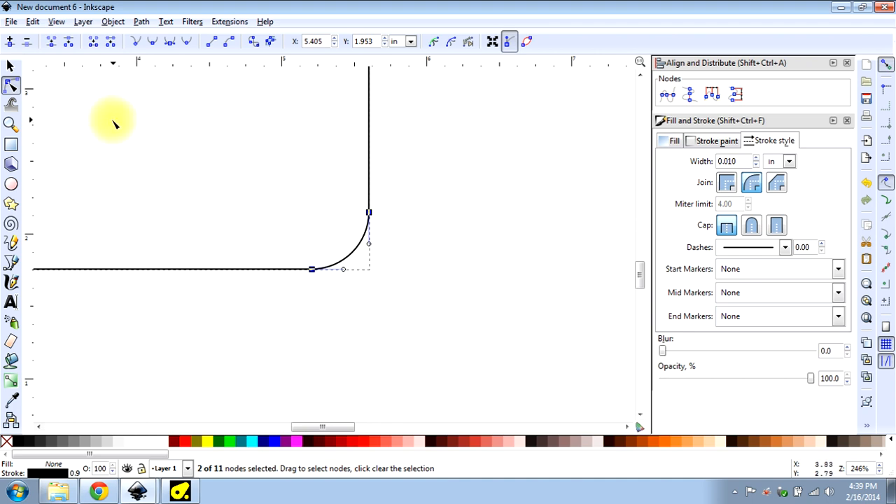
key("ctrl+b")
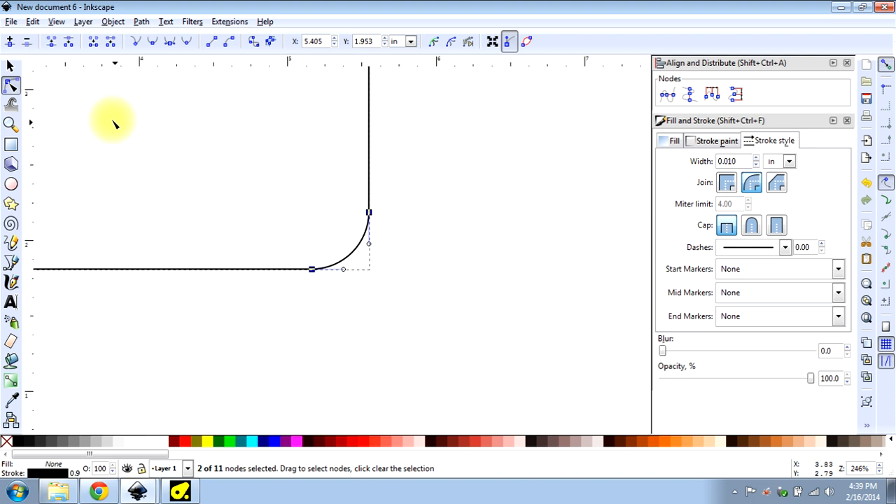
key("ctrl+shift+k")
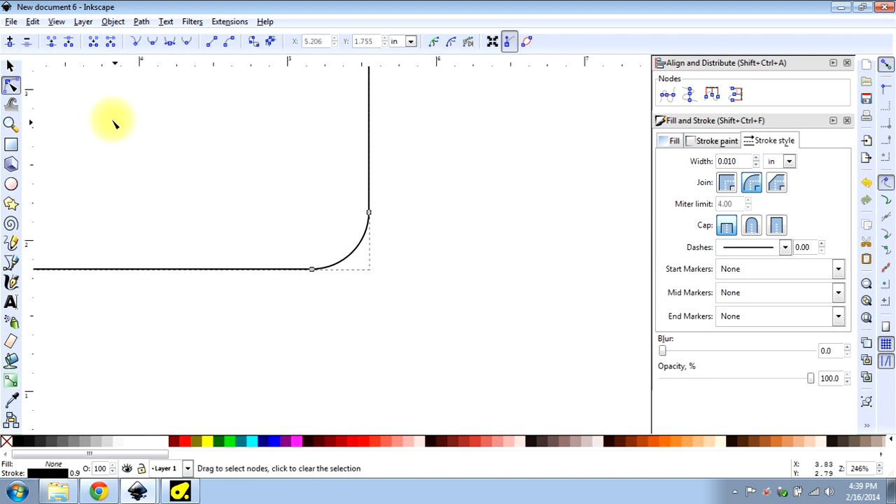
key("minus")
scroll(434, 280, "down", 2)
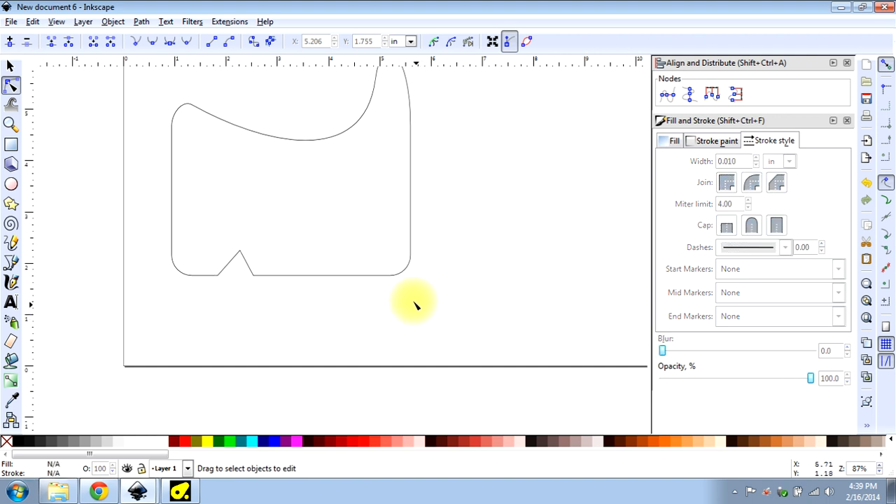
Reselect the two lower-right corner nodes, break the path apart again, and reselect the plate outline
left_click(419, 302)
left_click(411, 270)
left_click(438, 274)
left_click(427, 266)
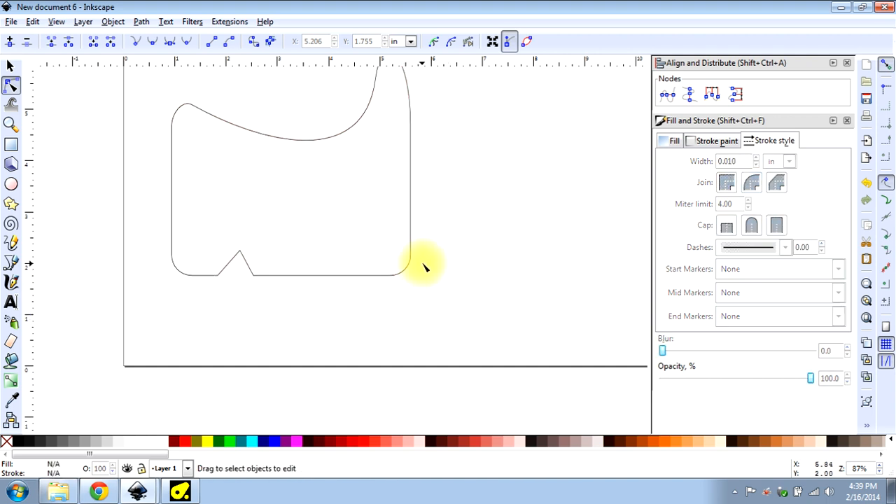
scroll(376, 252, "up", 2)
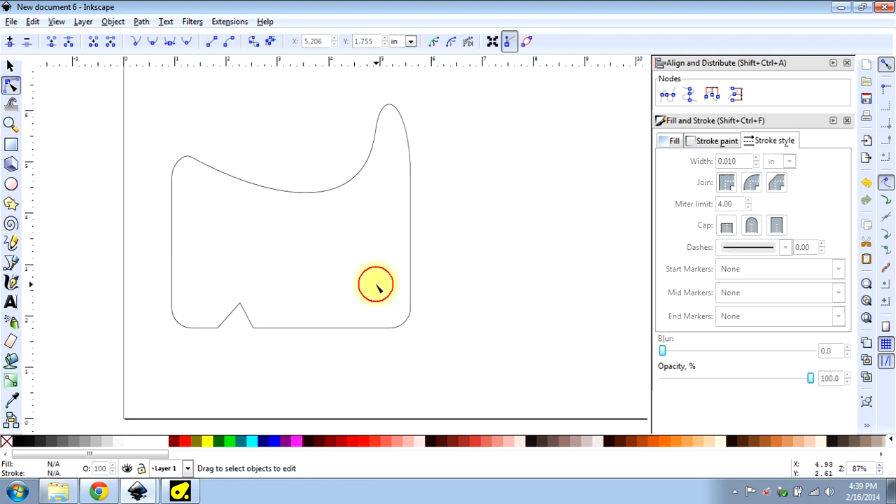
left_click(402, 322)
left_click_drag(370, 286, 461, 344)
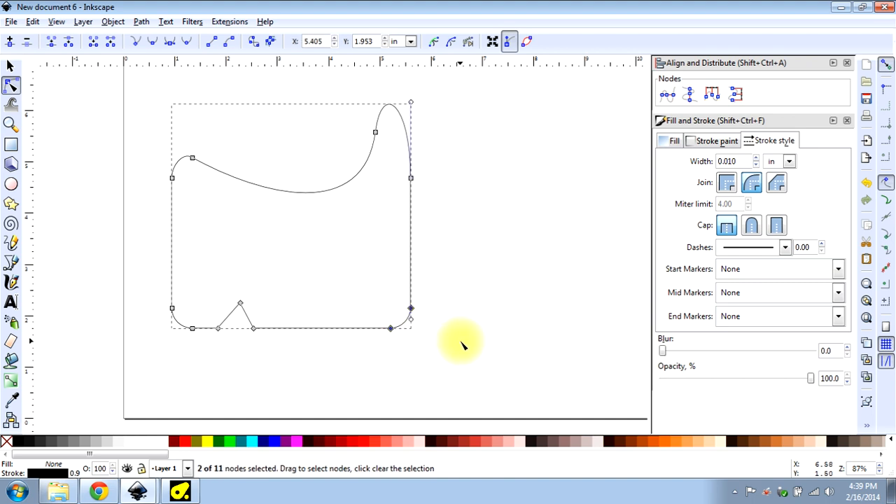
key("ctrl+shift+k")
left_click(448, 360)
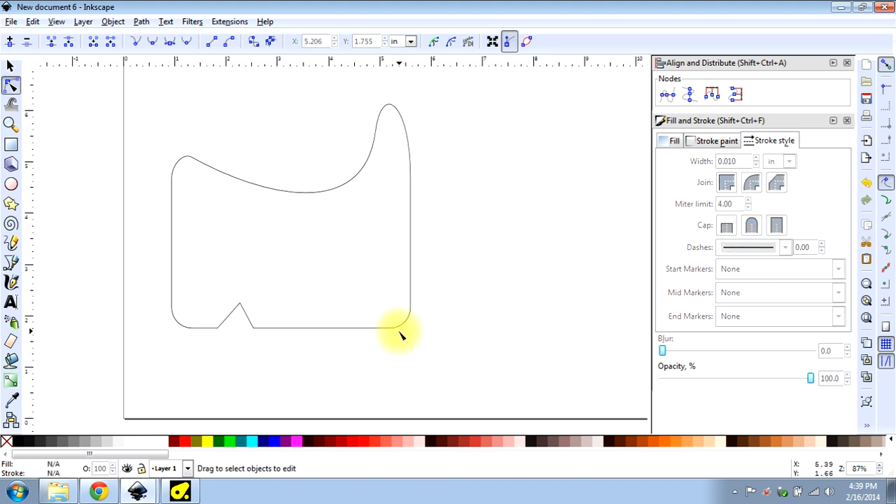
left_click(411, 301)
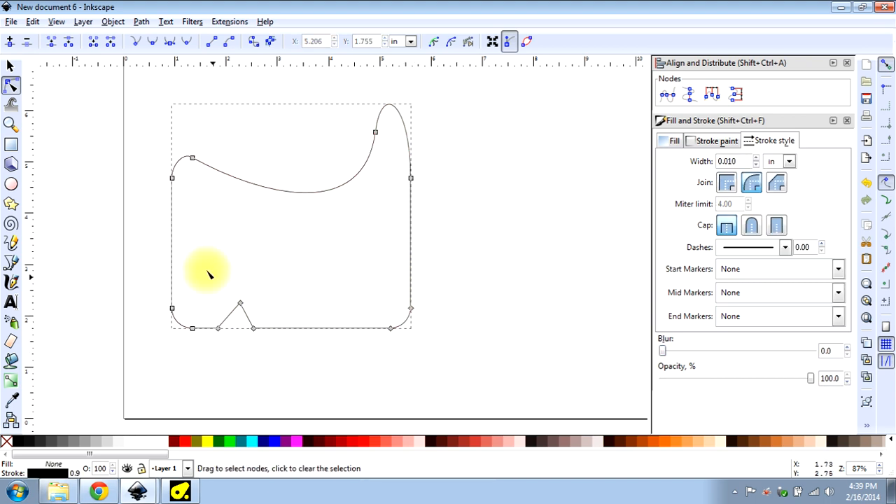
Move the separated lower-right corner arc away from the plate outline and delete it
left_click(10, 65)
left_click(420, 340)
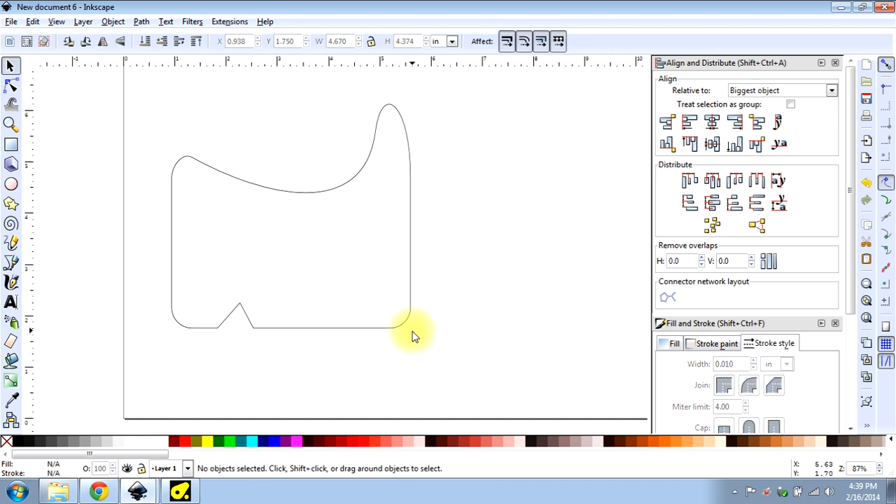
left_click_drag(400, 328, 505, 247)
scroll(415, 325, "up", 1)
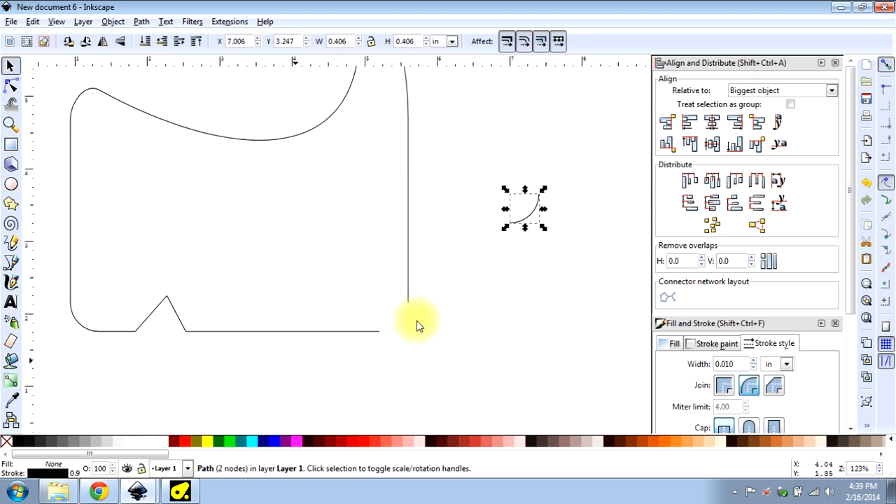
key("Delete")
Shorten the open outline's right edge to end at about Y 3.228 in and its bottom edge at about X 4.039 in
left_click(405, 305)
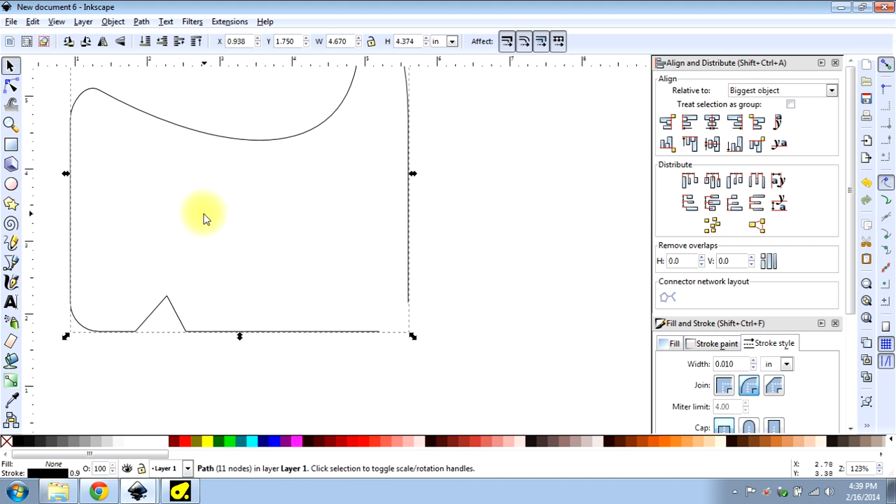
left_click(10, 87)
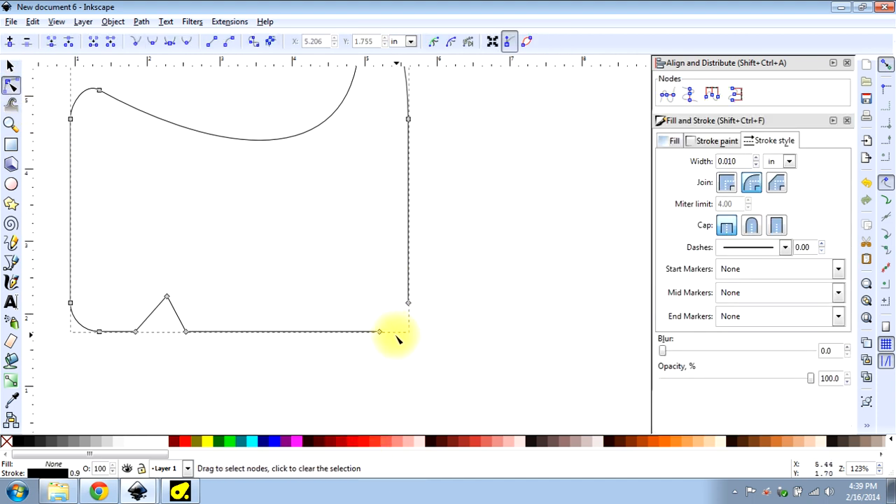
scroll(396, 339, "up", 3)
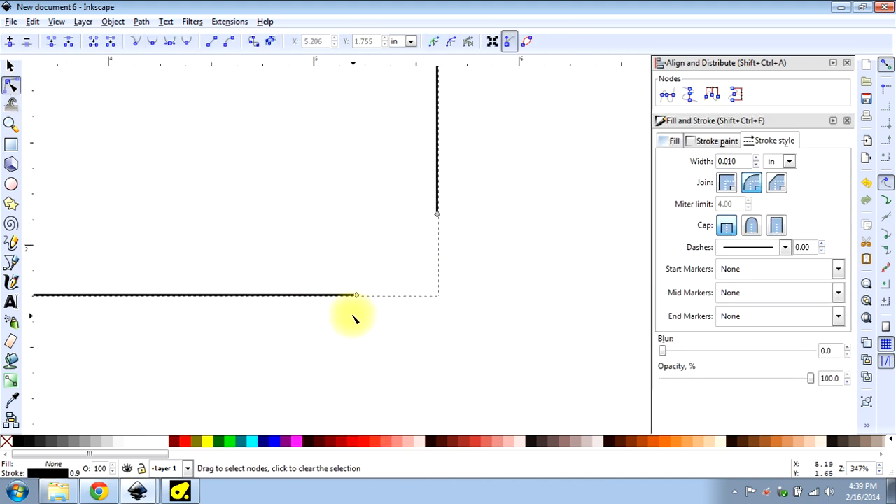
scroll(460, 320, "down", 3)
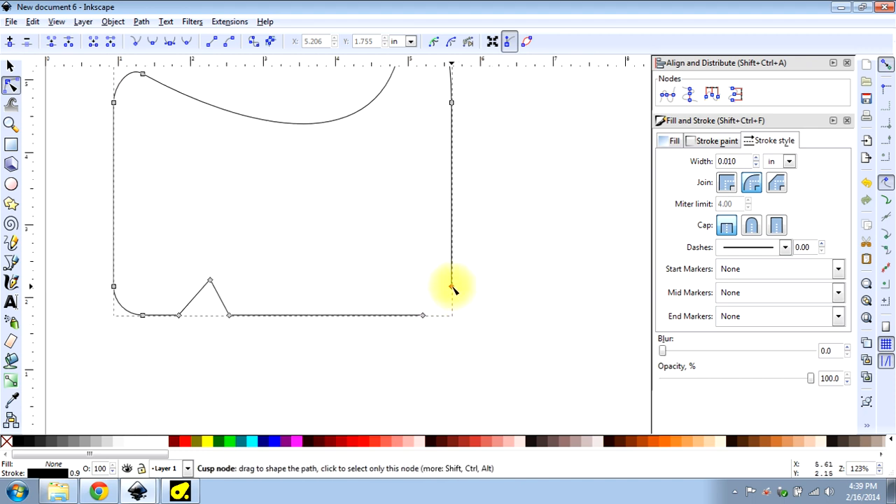
left_click_drag(452, 289, 458, 208)
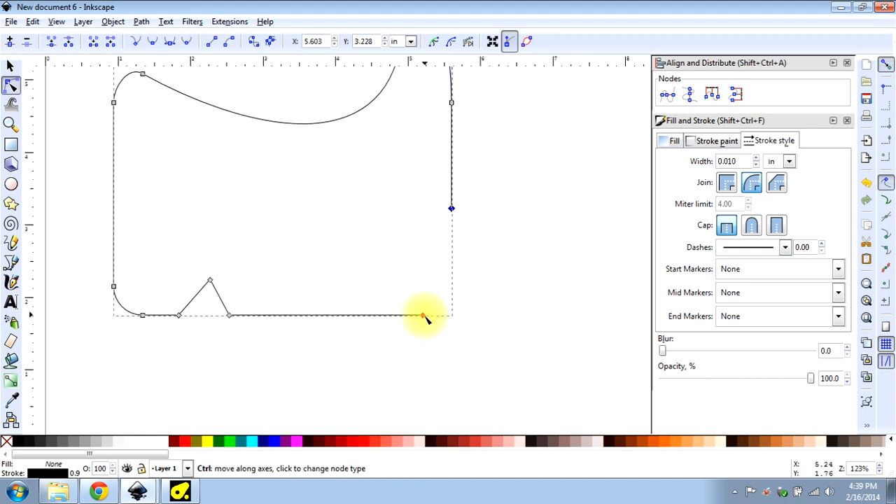
left_click_drag(408, 318, 341, 318)
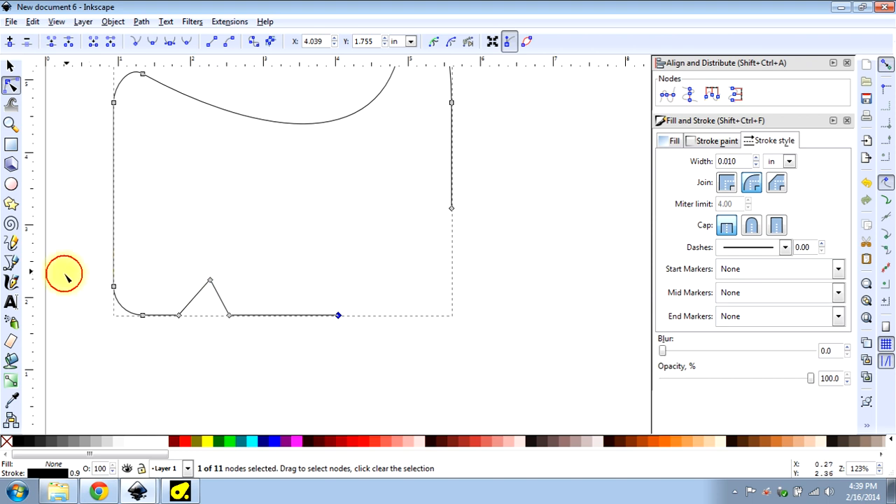
Extend the open outline's bottom end straight up to about Y 3.61 in and its right end horizontally inward, crossing that line
left_click(10, 264)
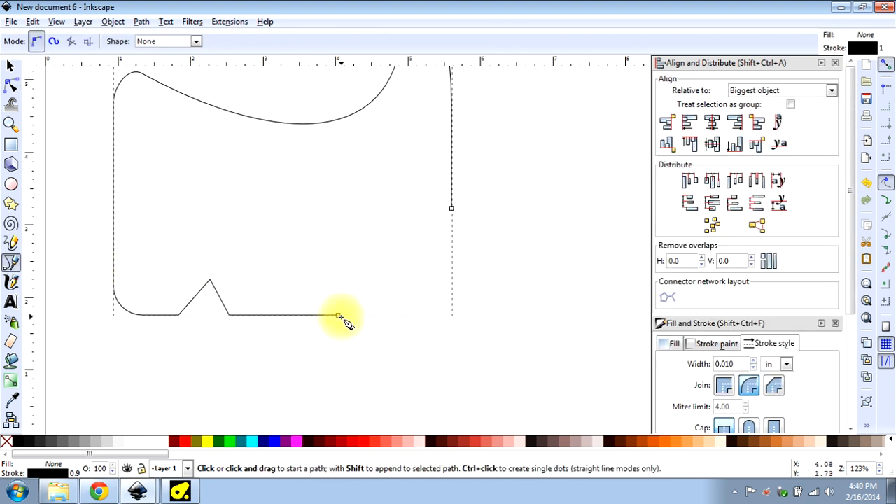
left_click(339, 315)
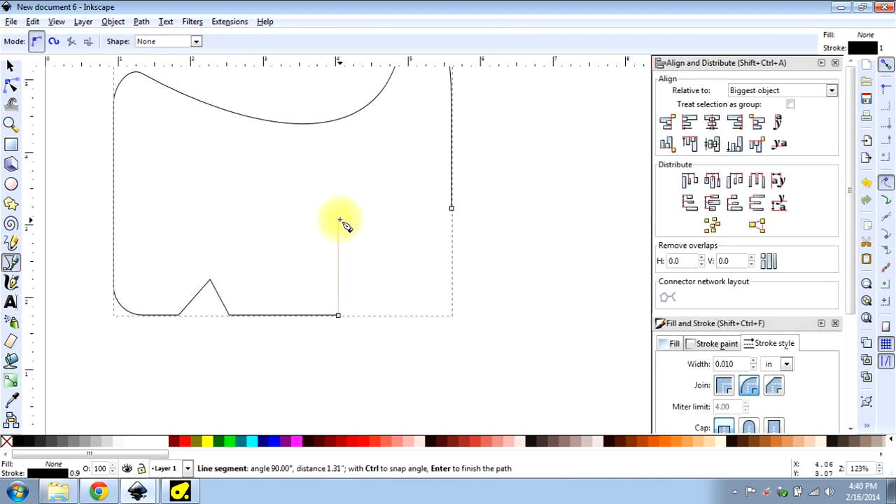
left_click(335, 185)
double_click(339, 183)
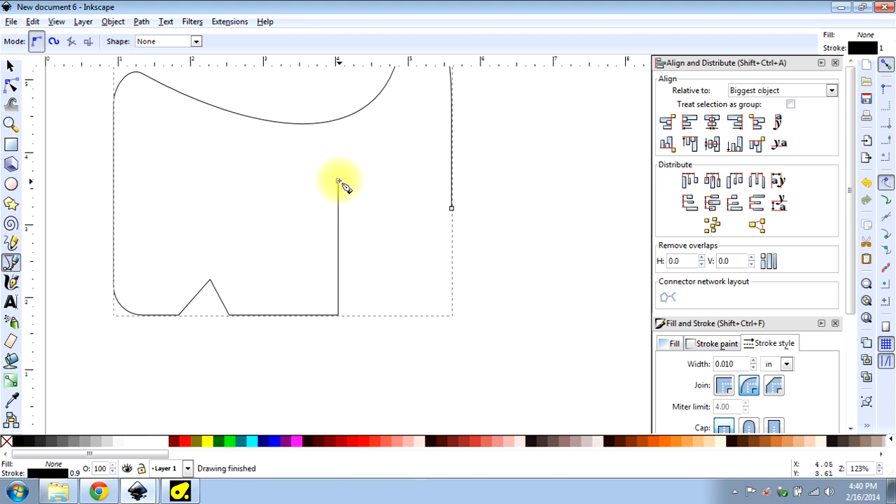
left_click(463, 205)
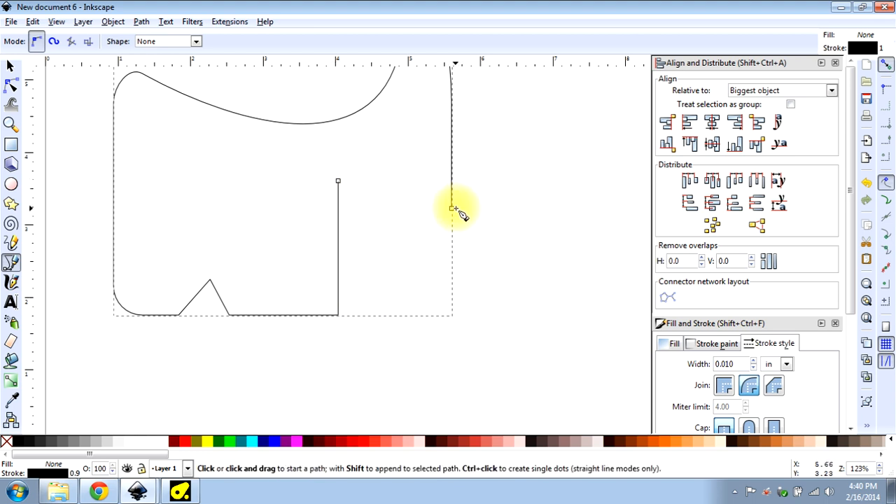
double_click(309, 208)
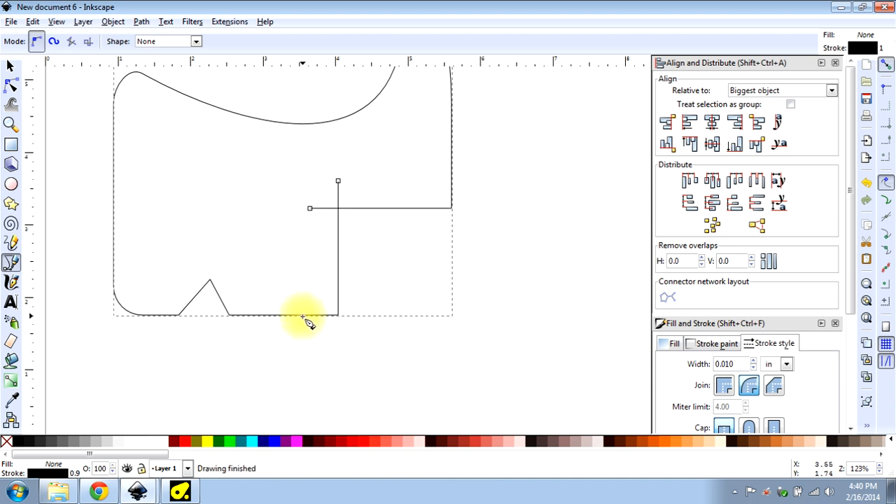
Draw a circle about 1.18 in across in the cut-out area right of the vertical line and convert it to a path
left_click(9, 66)
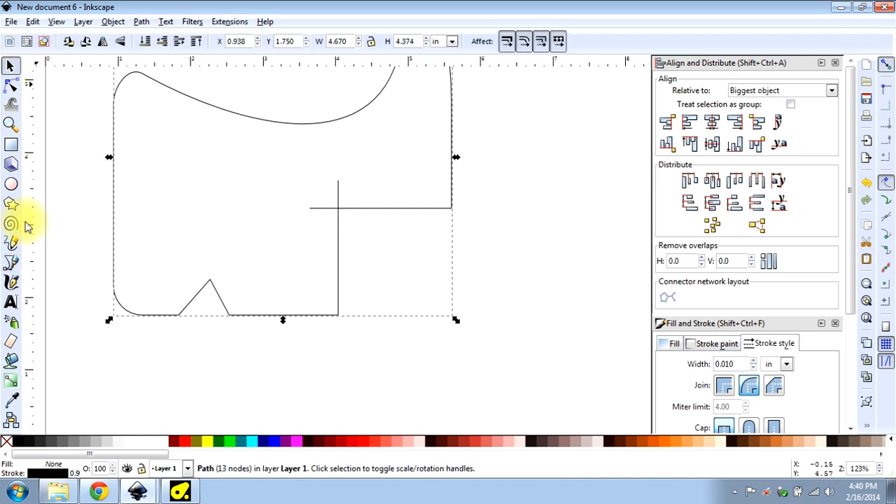
left_click(11, 184)
left_click_drag(383, 248, 463, 342)
left_click_drag(466, 344, 466, 344)
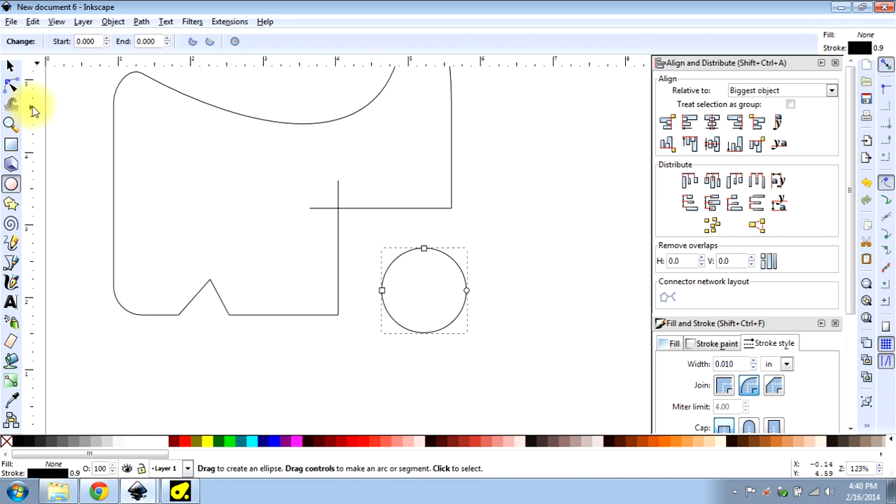
left_click(11, 67)
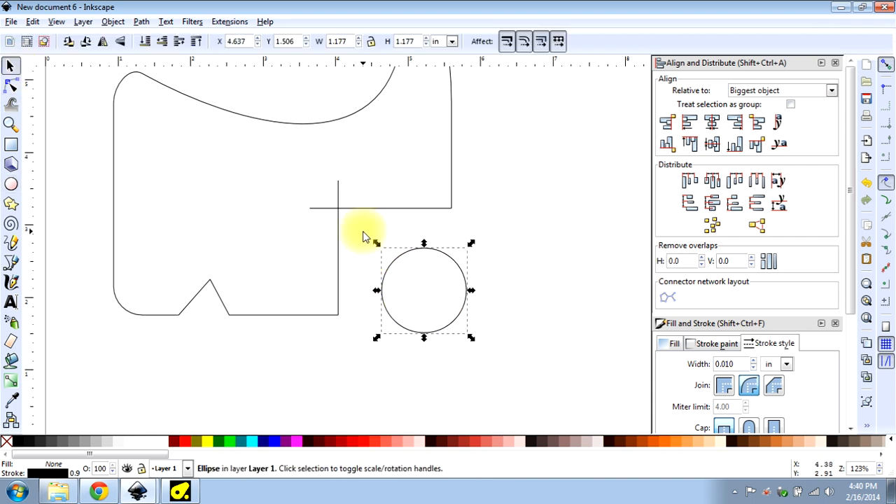
left_click(142, 22)
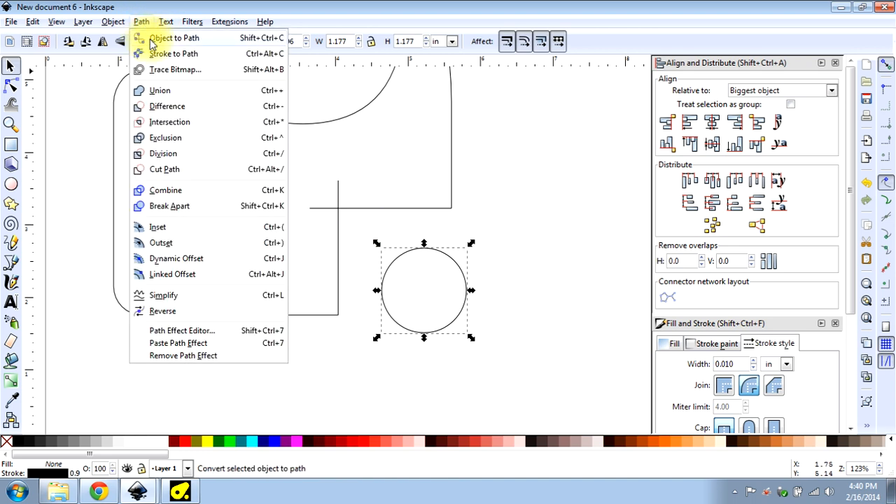
left_click(151, 36)
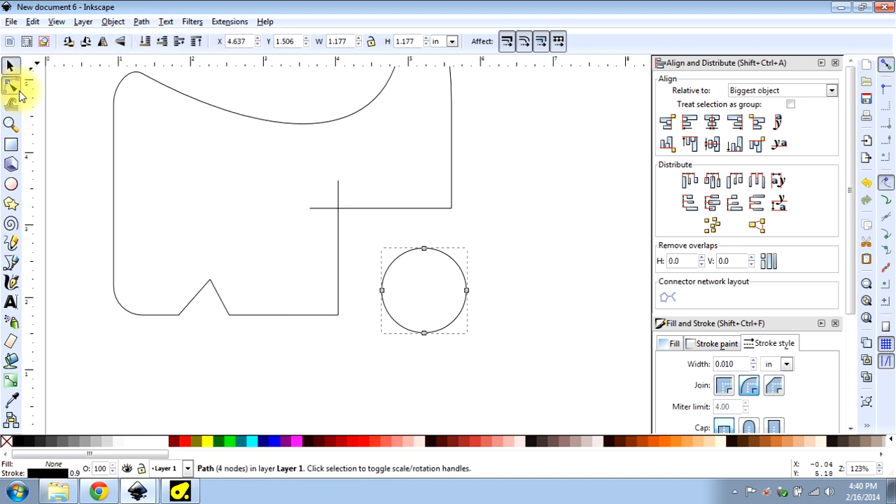
Break the circle's upper-left quarter off as a separate arc and move it close to the inside corner of the crossing lines
left_click(12, 86)
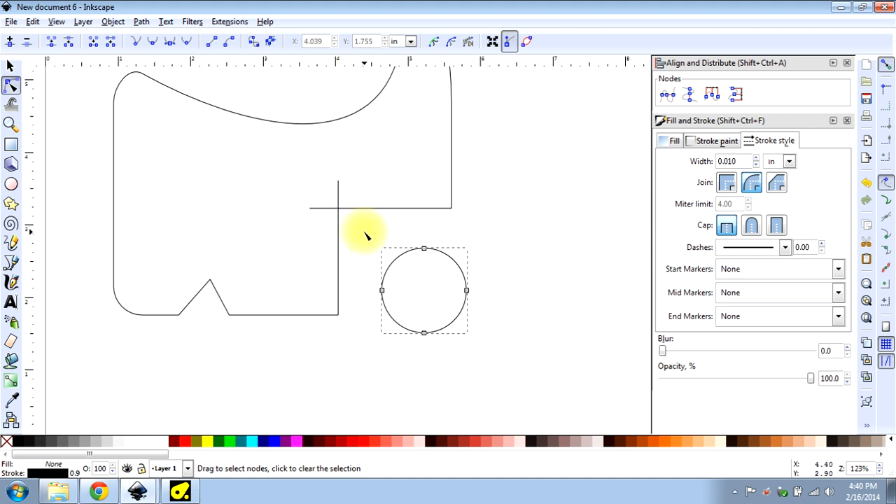
left_click_drag(364, 236, 510, 375)
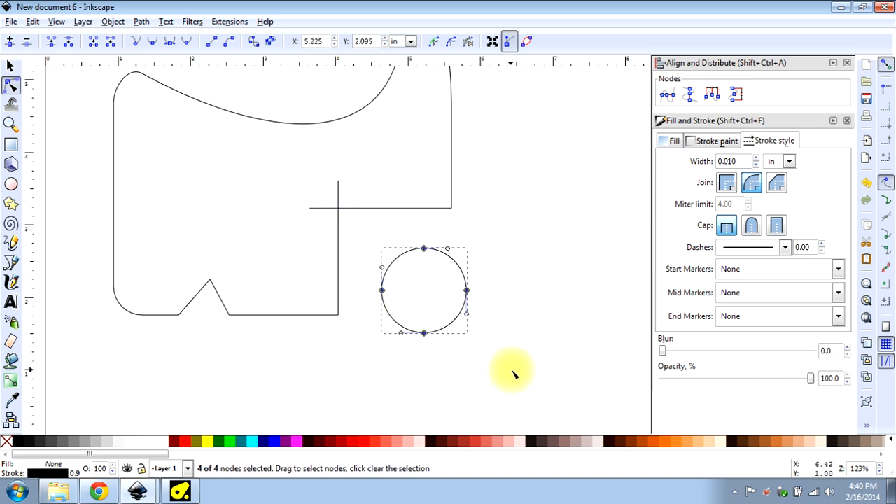
left_click(535, 333)
left_click(392, 261)
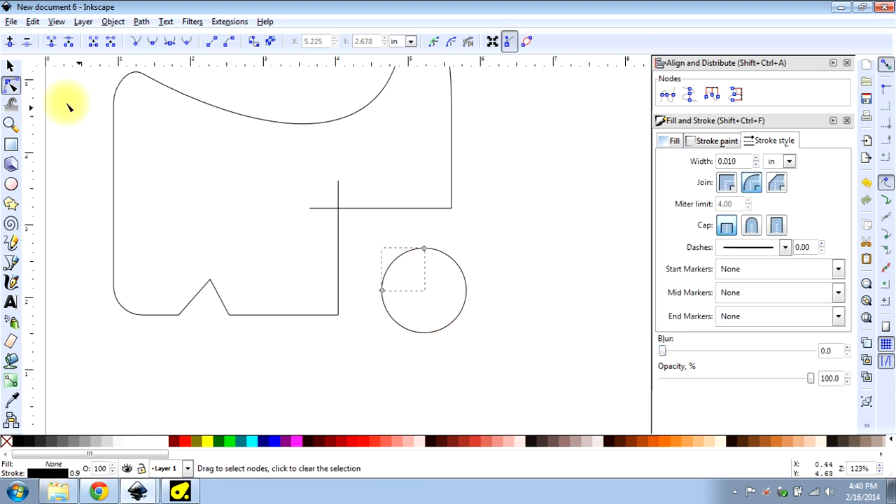
left_click(9, 68)
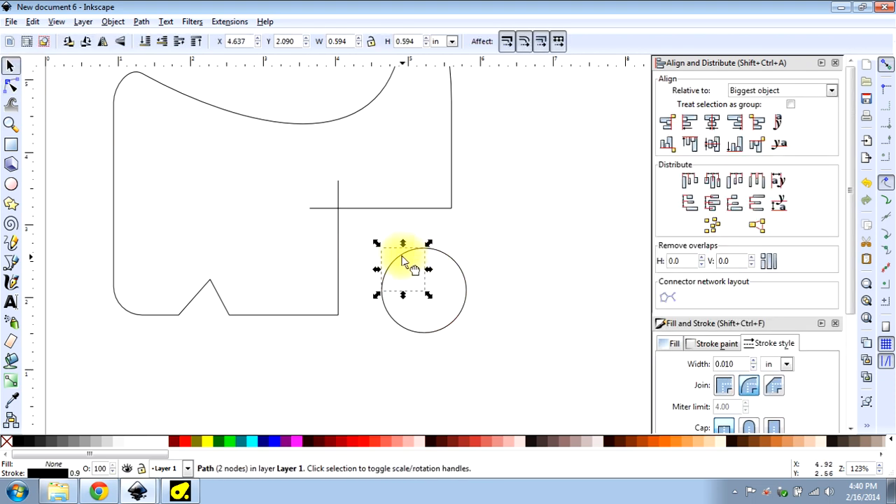
left_click_drag(404, 262, 358, 224)
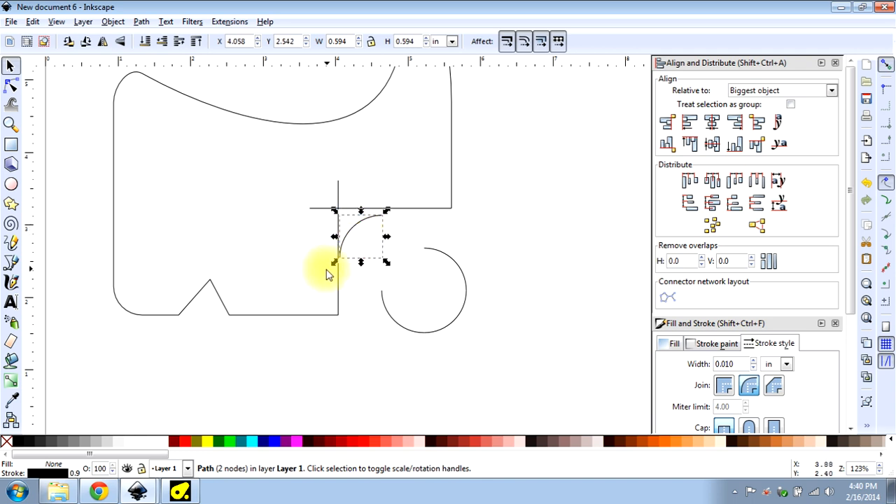
scroll(334, 262, "up", 7)
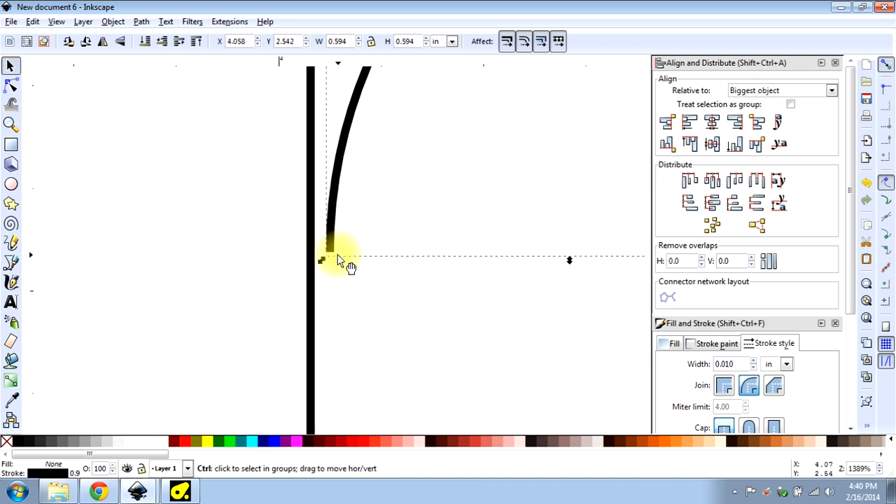
scroll(338, 260, "down", 7)
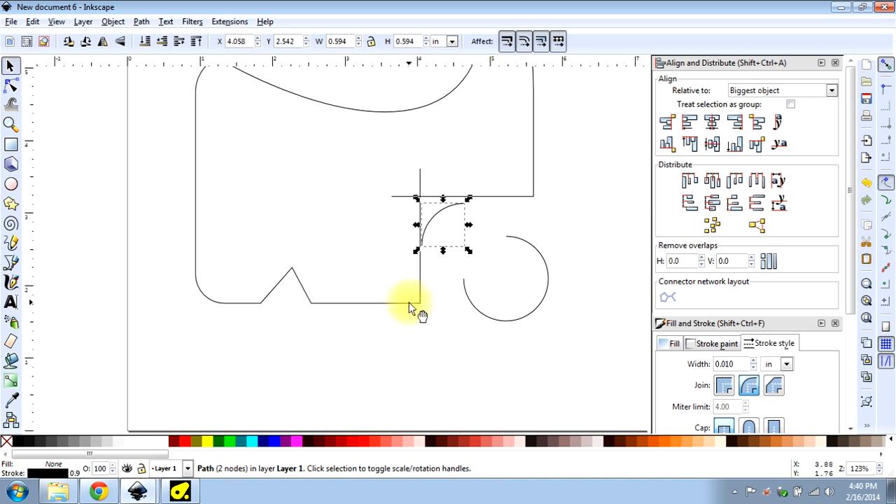
Add a node on each side of the outline's sharp bottom corner below the crossing lines and delete the corner node
scroll(417, 308, "up", 3)
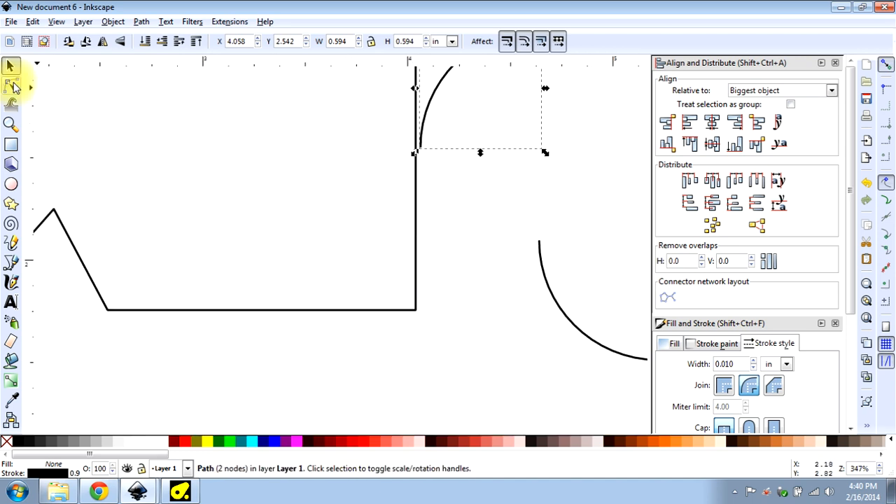
left_click(14, 86)
left_click(340, 310)
scroll(340, 310, "up", 1)
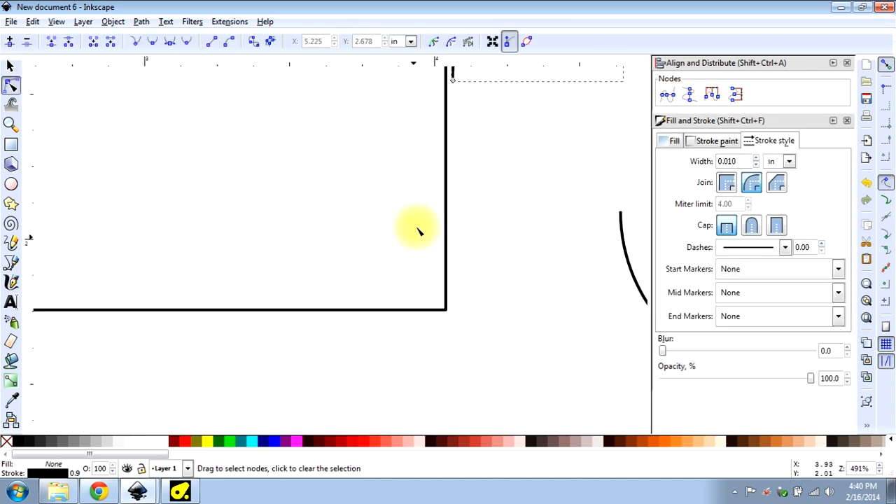
double_click(446, 190)
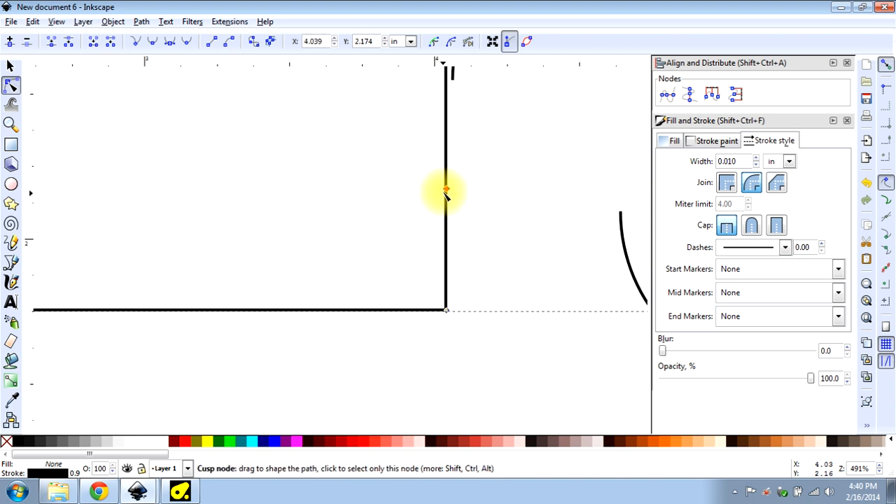
double_click(306, 310)
left_click(446, 311)
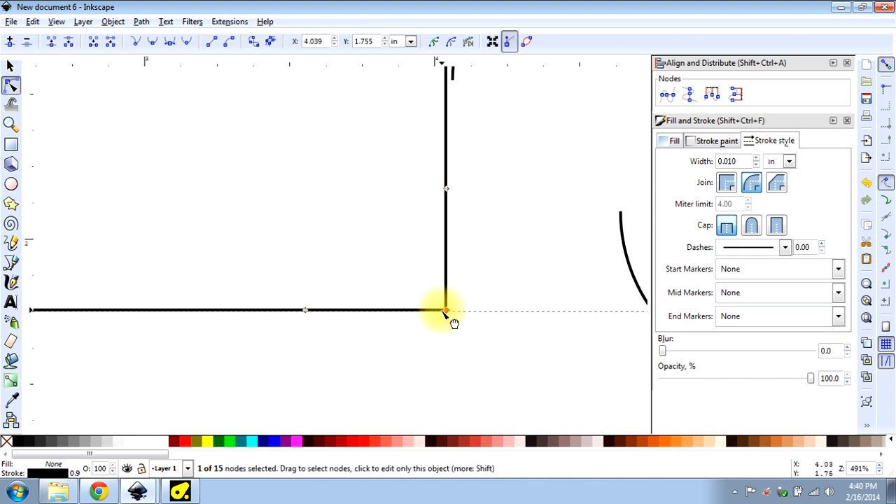
left_click(27, 41)
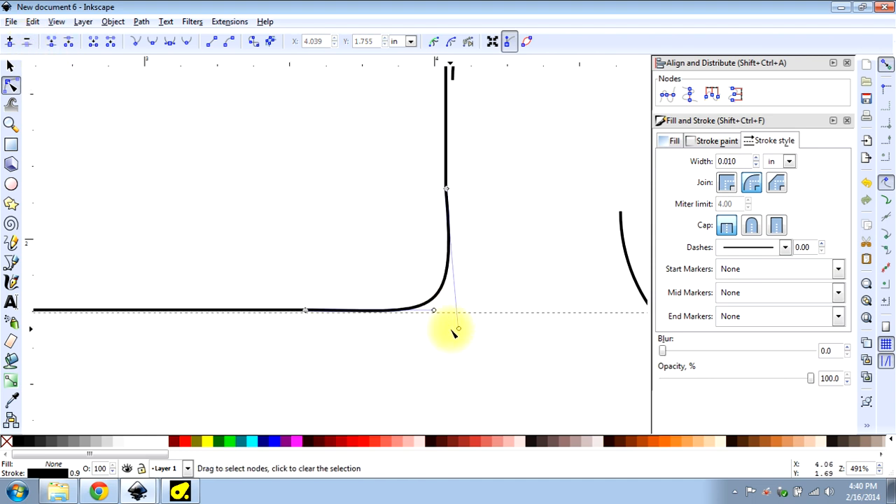
Adjust the two curve handles at the bottom corner so it rounds smoothly between the vertical and bottom edges
left_click_drag(459, 330, 443, 261)
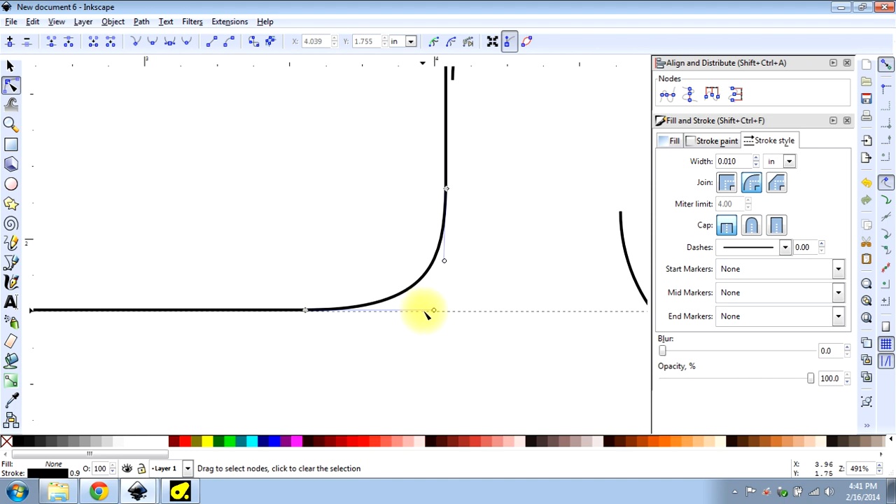
mouse_move(428, 310)
left_mouse_down()
mouse_move(422, 327)
mouse_move(429, 315)
left_mouse_up()
scroll(429, 315, "up", 10)
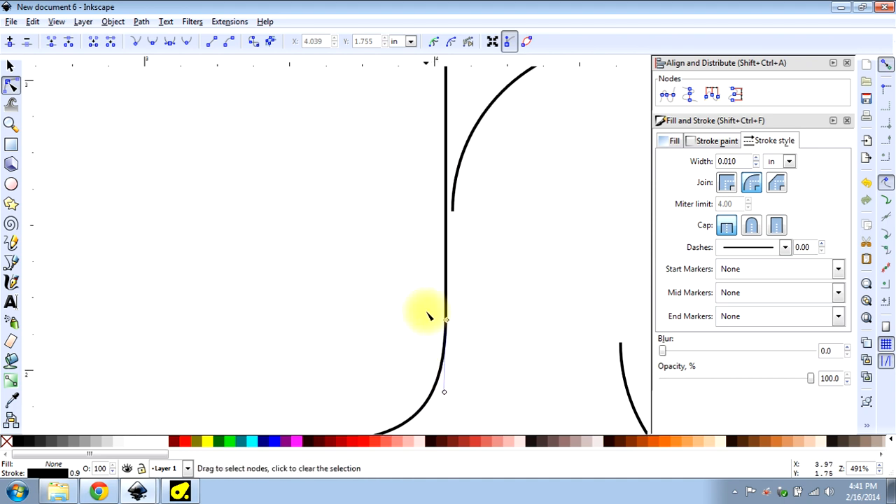
scroll(344, 315, "down", 3)
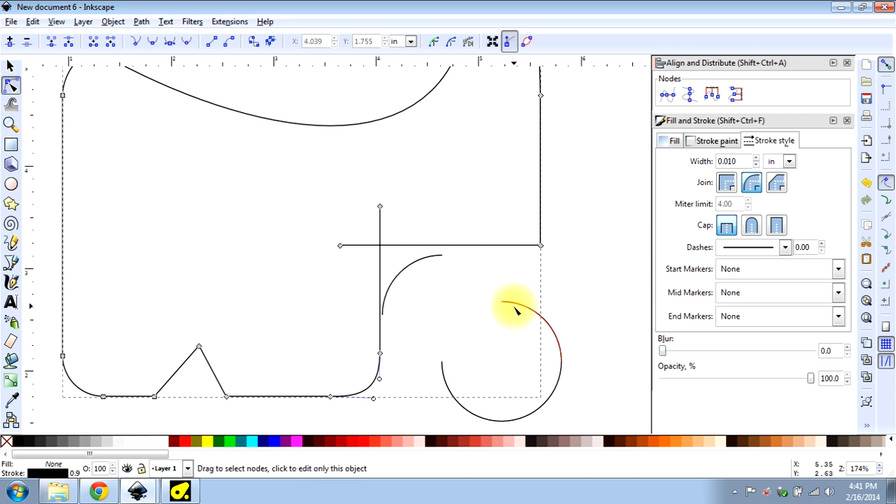
Move the quarter arc to X 4.034 in and Y 2.639 in so its ends lie on the vertical and horizontal lines
left_click(15, 65)
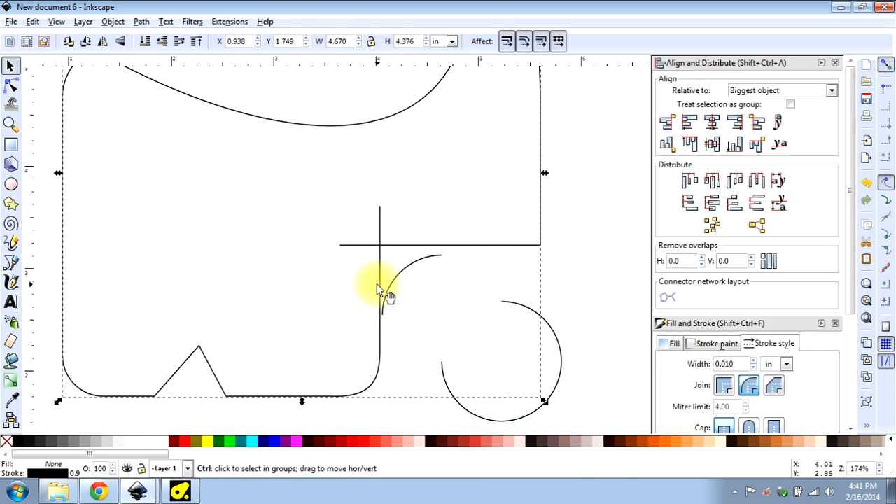
scroll(380, 290, "up", 7)
left_click(433, 173)
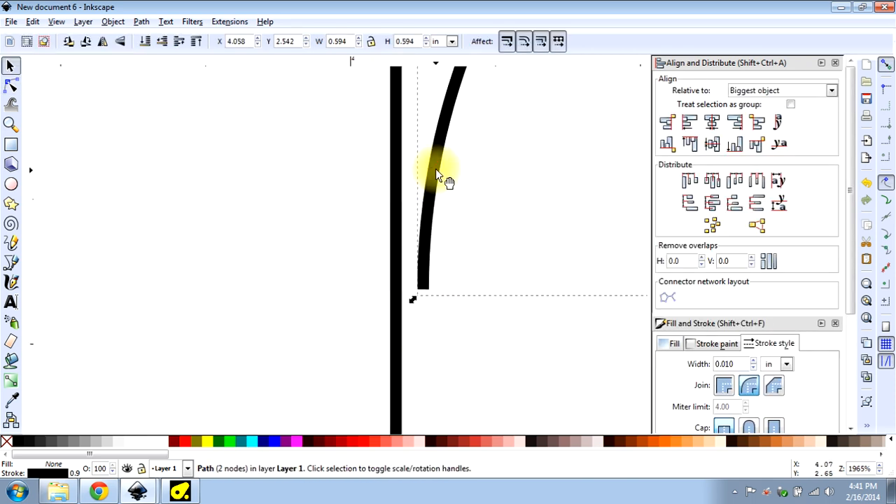
left_click_drag(431, 169, 406, 170)
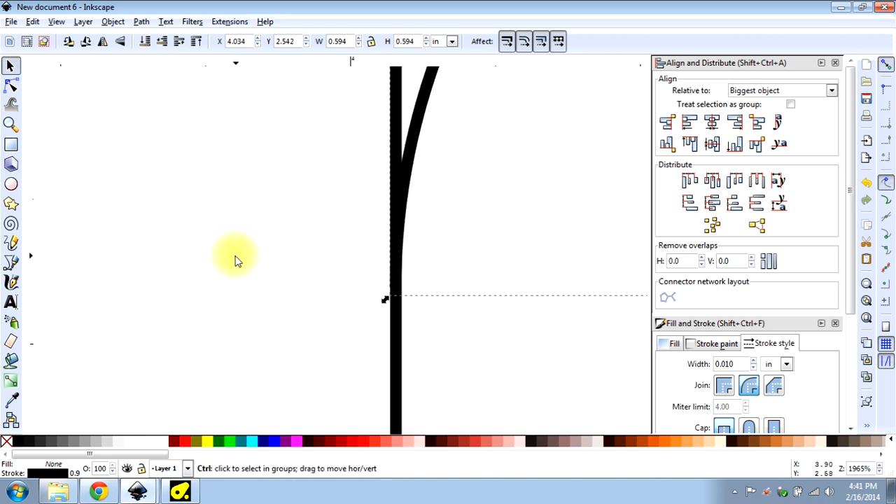
scroll(233, 275, "down", 5)
scroll(355, 199, "up", 3)
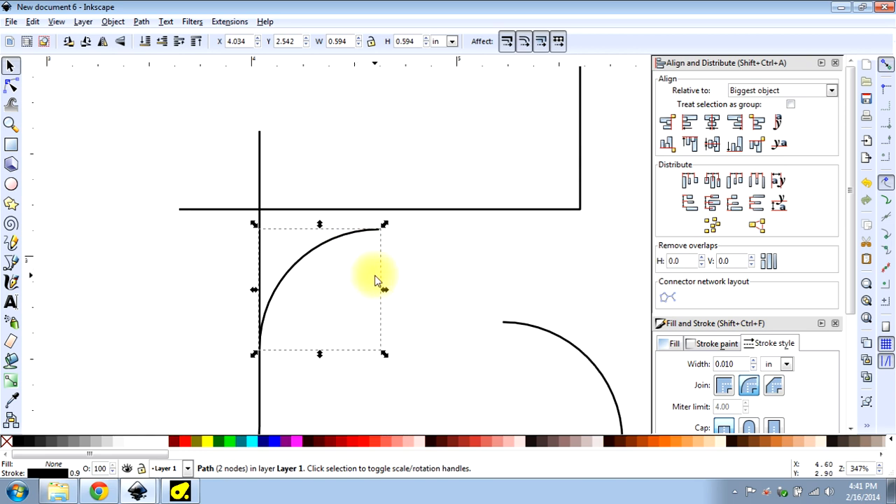
scroll(382, 224, "up", 1)
left_click_drag(350, 260, 354, 178)
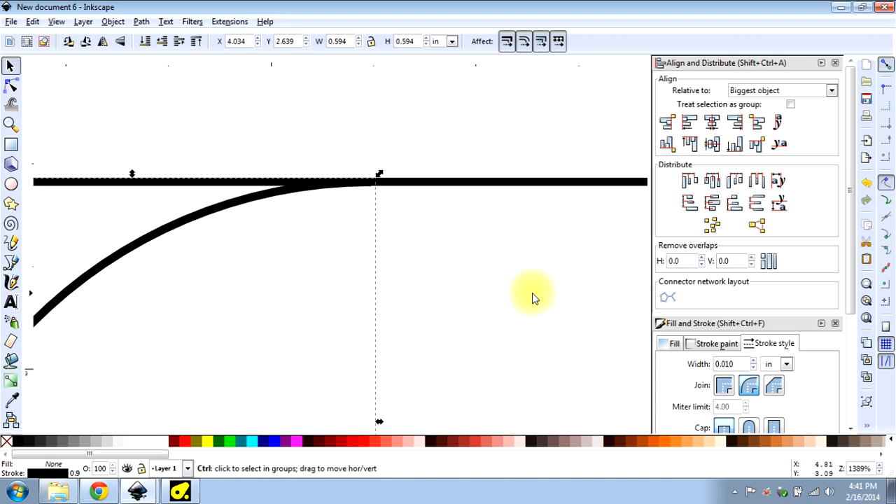
scroll(532, 292, "down", 4)
Pull the end nodes of the two crossing lines back along their axes to just beyond the quarter arc's ends
left_click(11, 84)
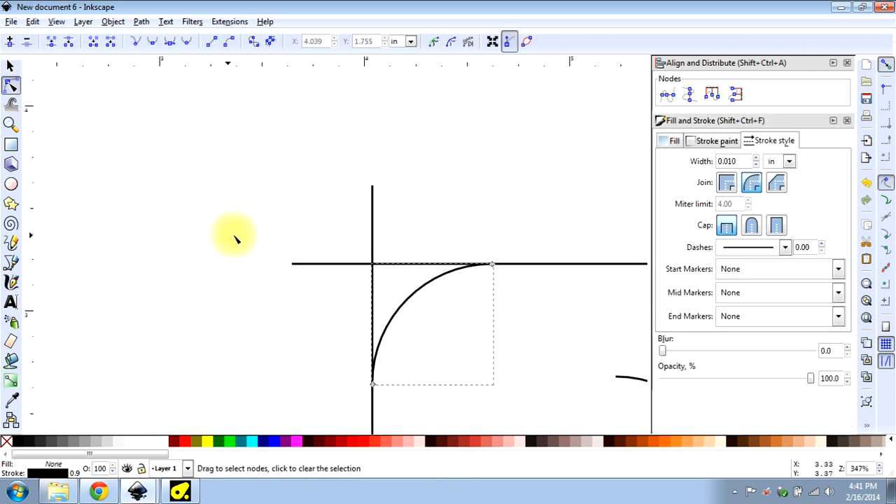
left_click(288, 265)
left_click(293, 265)
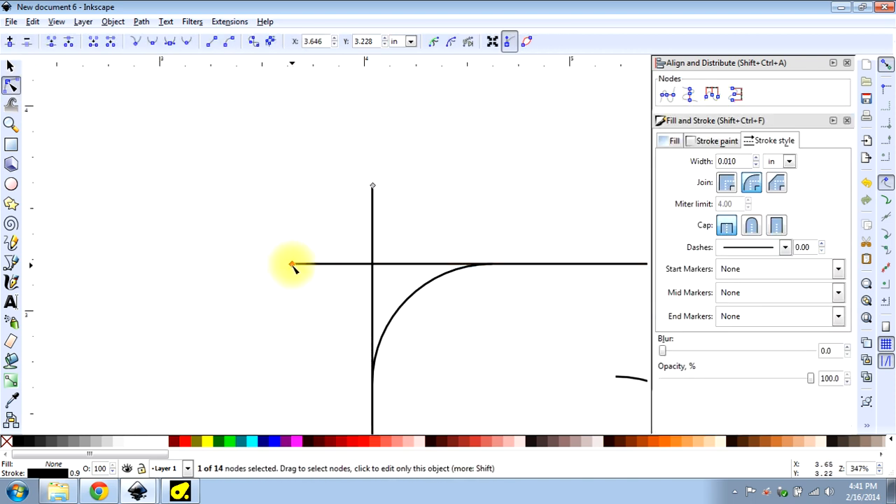
left_click_drag(293, 266, 500, 278)
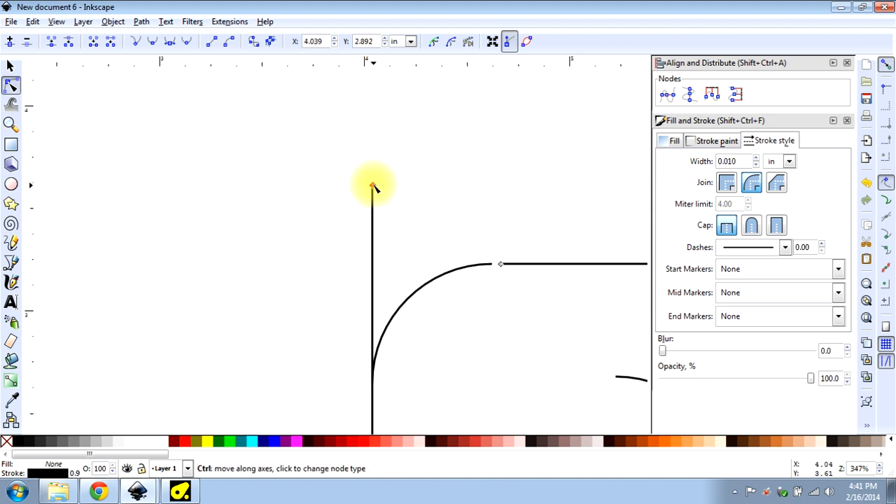
left_click_drag(372, 186, 384, 387)
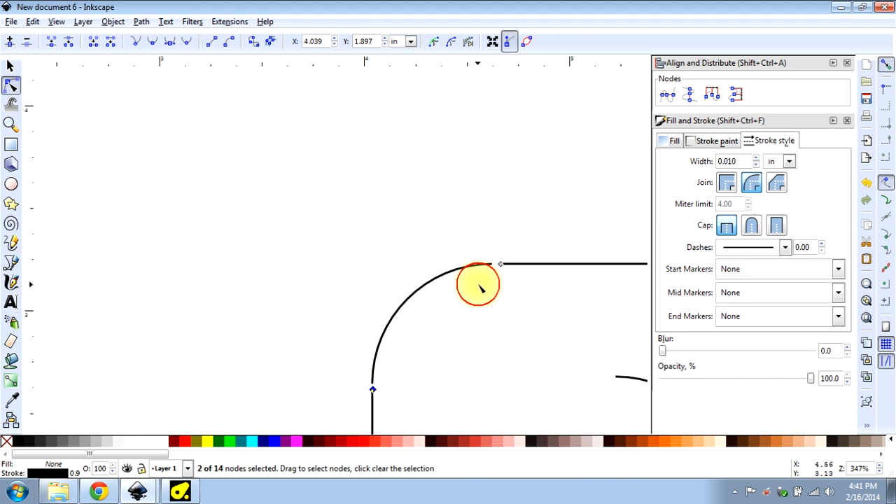
Close the gaps between the lines and the quarter arc, placing the horizontal line's end node at X 4.621 in
scroll(505, 269, "up", 9)
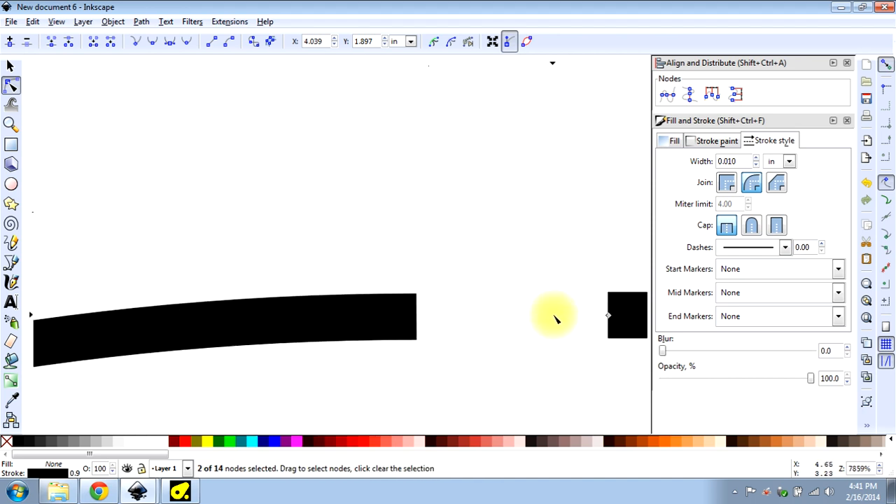
left_click_drag(611, 320, 417, 320)
scroll(464, 203, "down", 5)
scroll(483, 168, "down", 2)
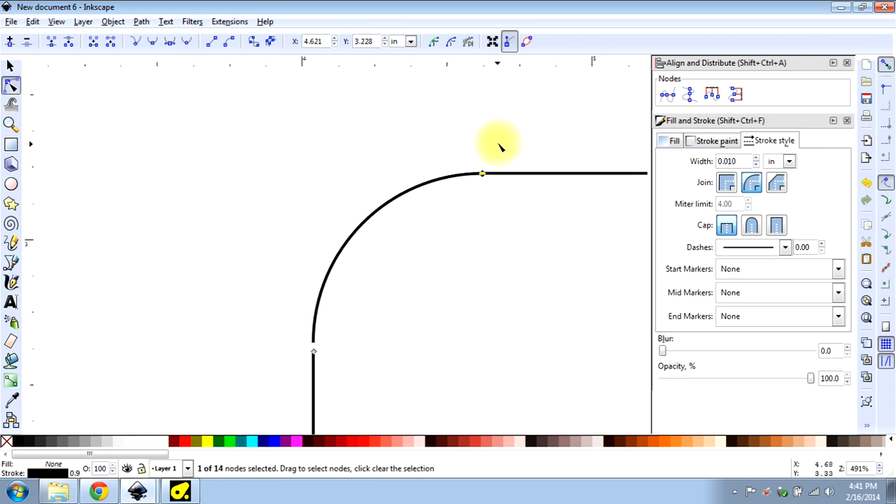
scroll(350, 366, "up", 5)
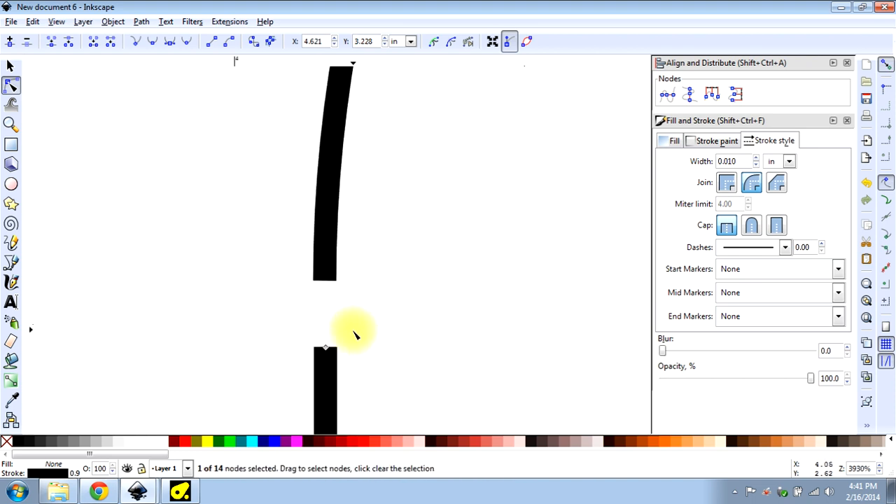
left_click(490, 337)
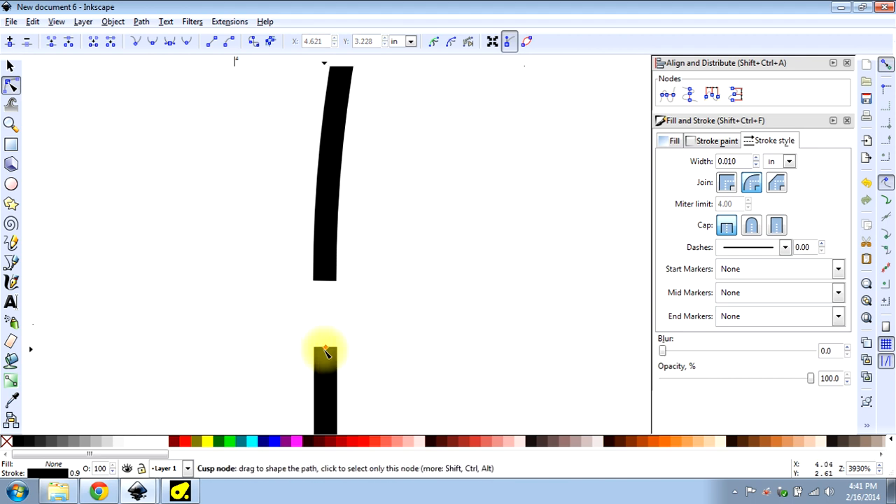
Snap the vertical line's upper node onto the lower end of the rounded corner curve and delete the leftover partial circle
left_click_drag(325, 348, 325, 275)
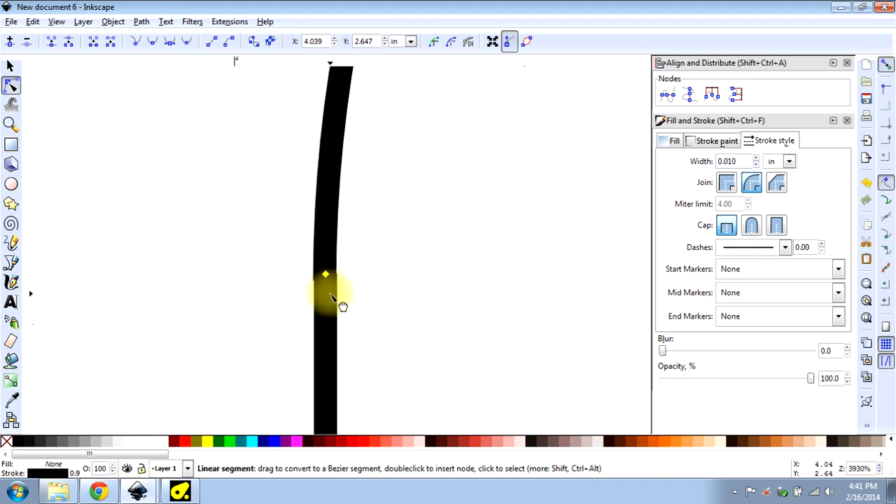
scroll(364, 308, "down", 11)
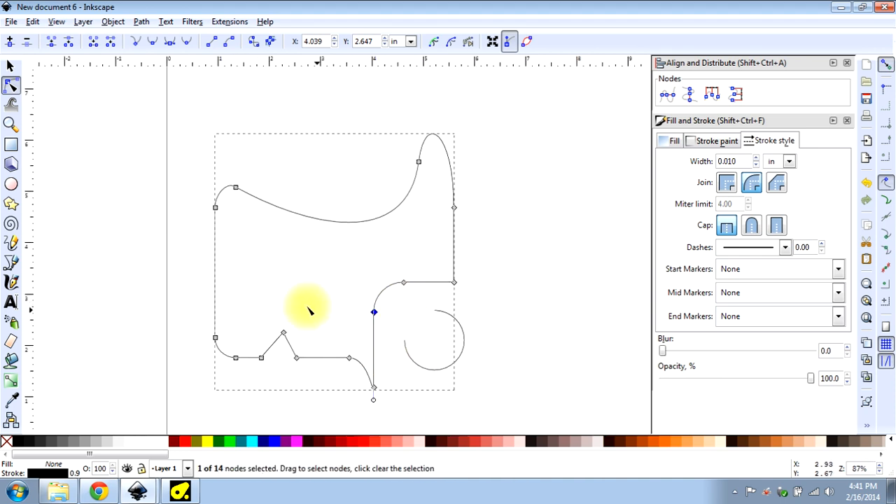
left_click(10, 66)
left_click_drag(390, 308, 524, 385)
key("Delete")
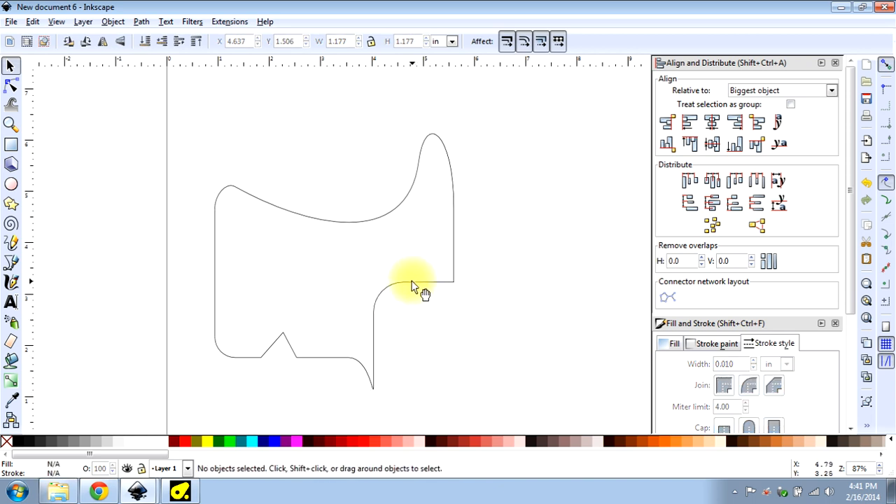
Select all pieces of the outline and combine them into a single path
left_click_drag(186, 105, 502, 394)
left_click(141, 21)
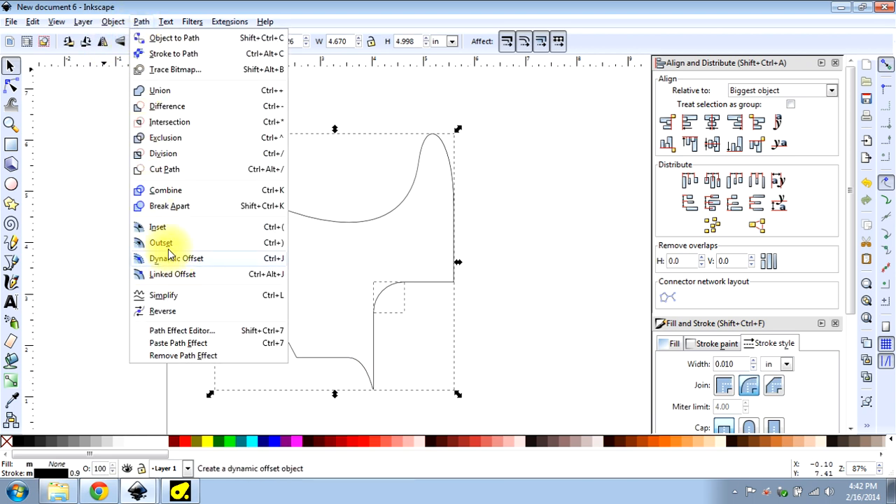
left_click(173, 190)
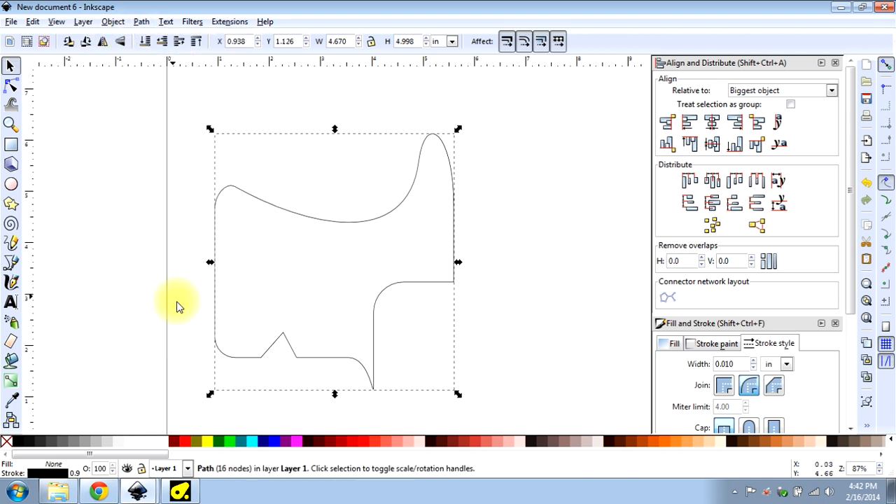
left_click(536, 319)
Delete the combined outline to leave the page empty
scroll(537, 313, "down", 1, "ctrl")
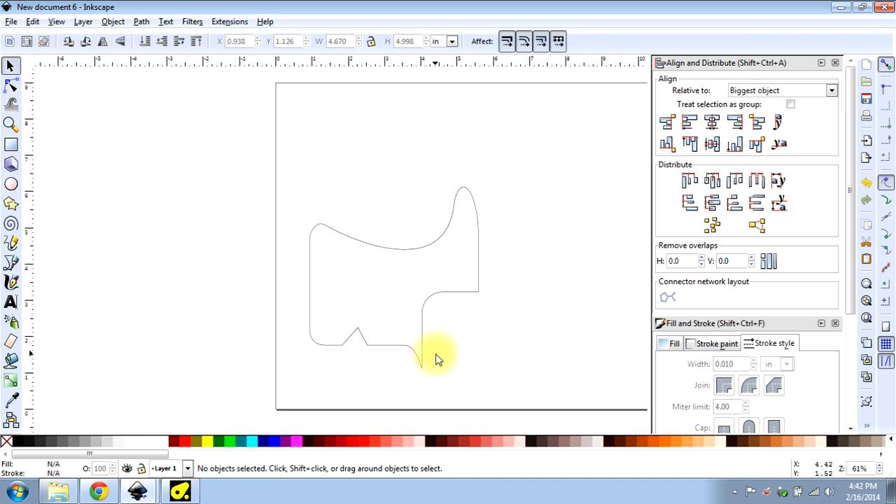
left_click_drag(296, 179, 556, 406)
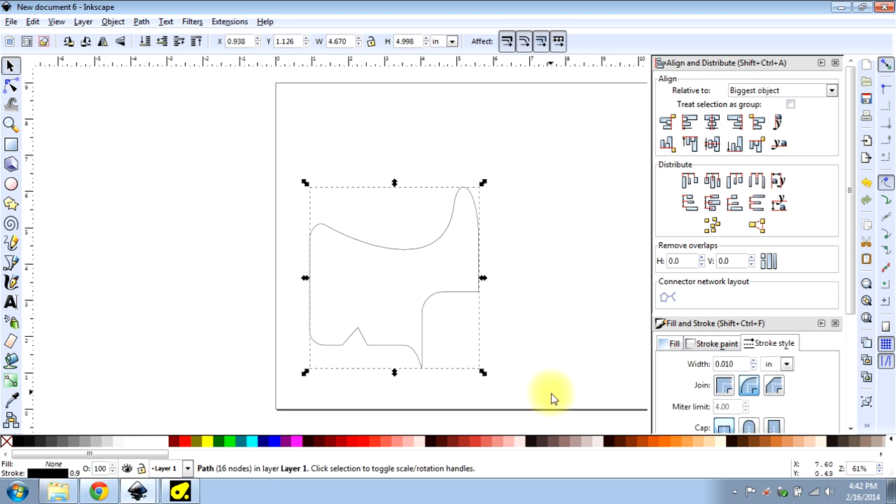
key("Delete")
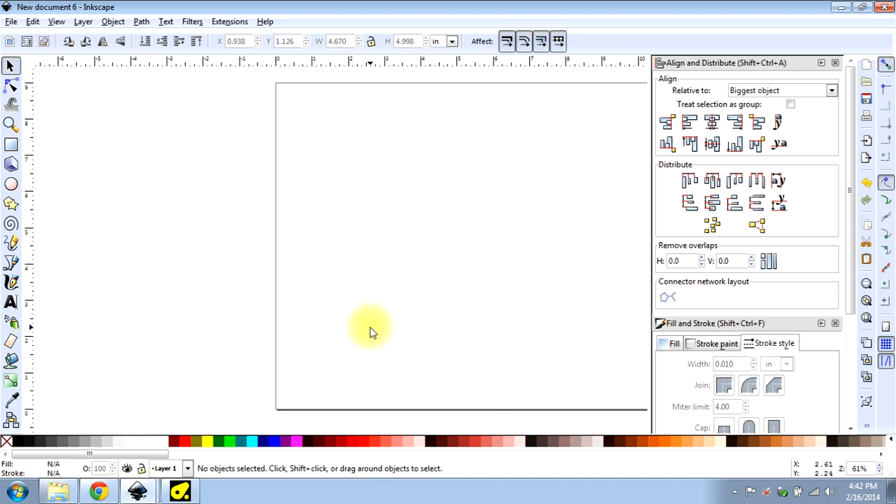
Draw a rectangle about 2.32 by 1.59 in near the page's upper-left corner
scroll(370, 339, "up", 1)
scroll(371, 333, "down", 1)
scroll(371, 333, "down", 2)
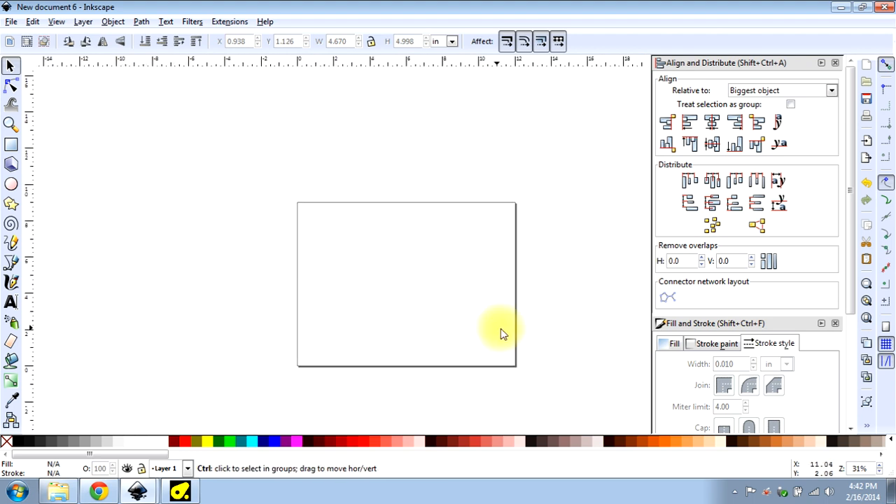
scroll(502, 334, "up", 1)
scroll(508, 328, "up", 1)
left_click(11, 146)
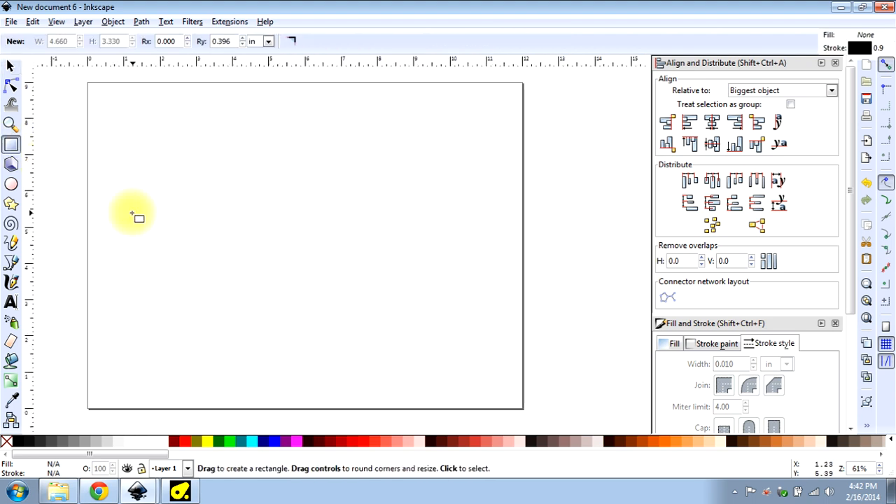
scroll(126, 211, "up", 1)
scroll(135, 203, "down", 1)
scroll(129, 130, "up", 2)
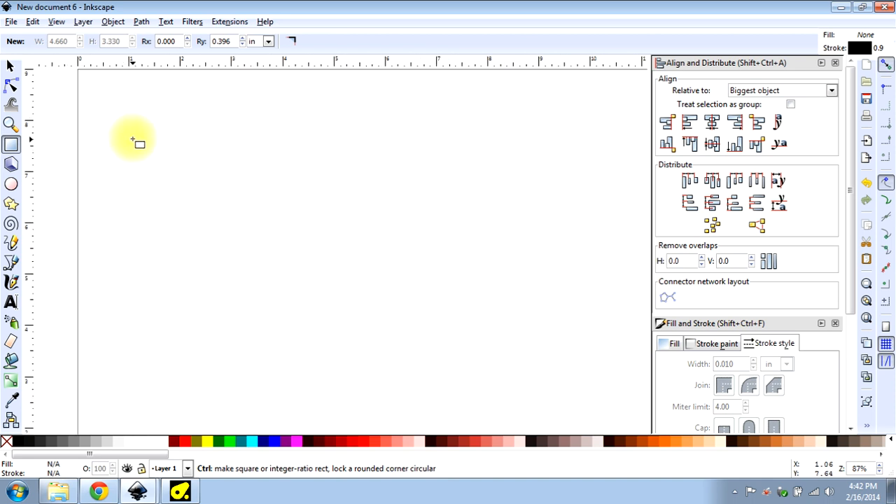
scroll(157, 161, "up", 1)
left_click_drag(160, 164, 395, 326)
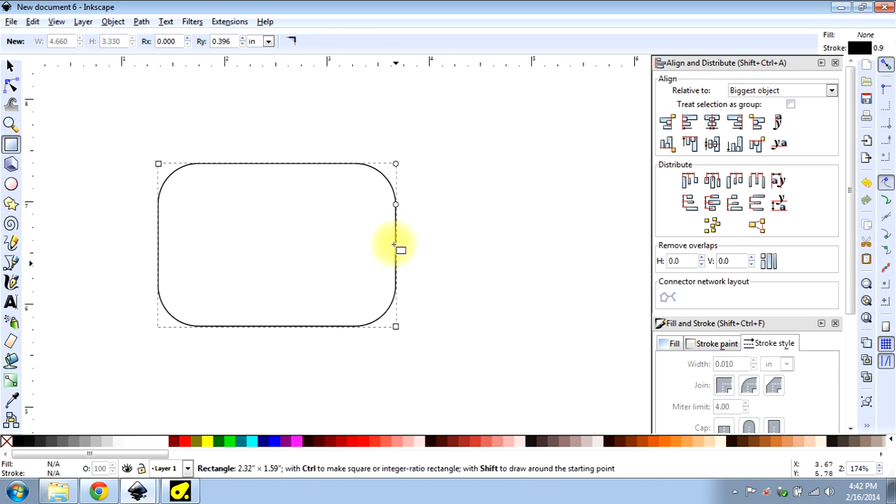
Reduce the rectangle's corner rounding to 0 so that its corners are square
left_click_drag(395, 208, 396, 168)
left_click(9, 65)
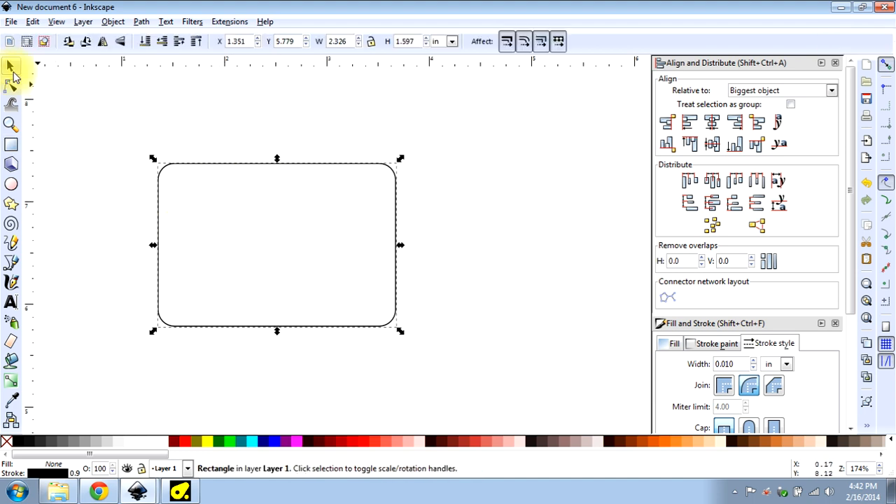
left_click(380, 104)
double_click(396, 202)
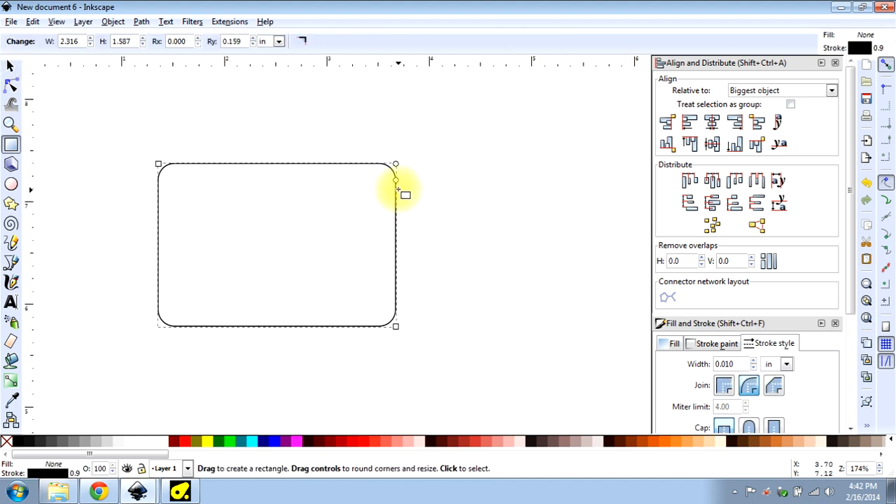
left_click_drag(397, 181, 399, 158)
scroll(455, 143, "down", 2)
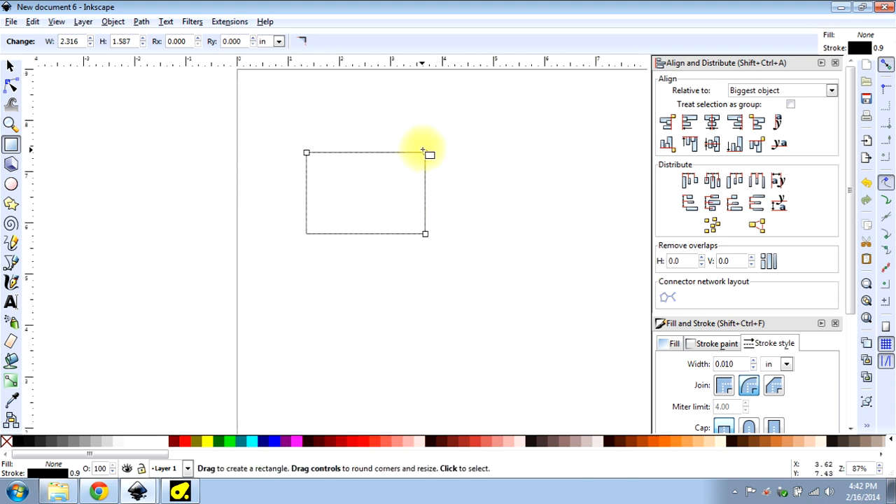
scroll(441, 183, "up", 1)
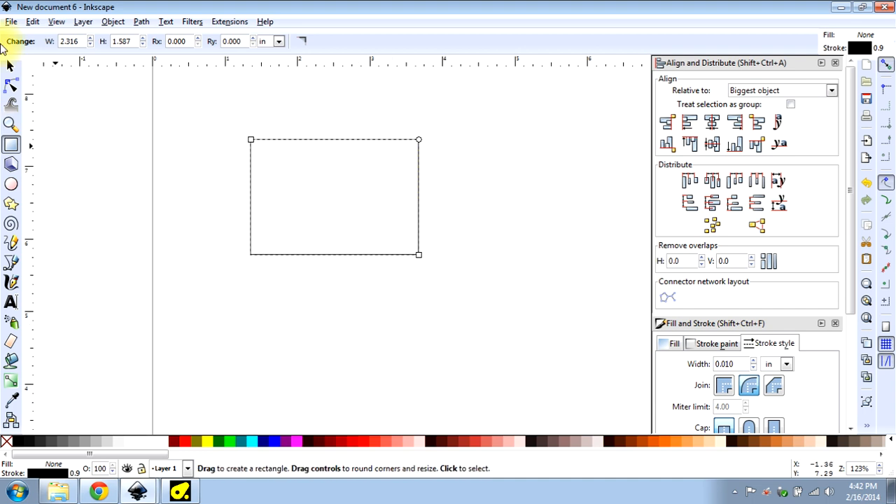
Move the rectangle up to about Y 5.97 in and stack two duplicates below it at about Y 4.05 and 2.26 in
left_click(11, 66)
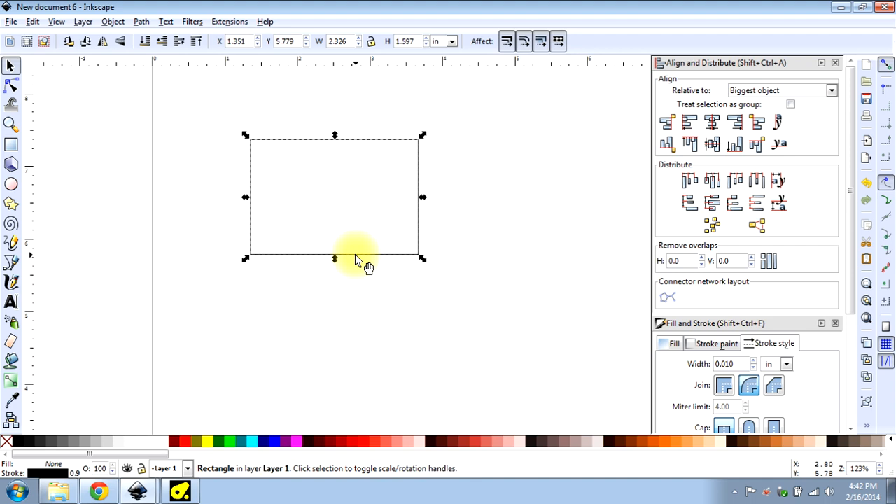
mouse_move(356, 255)
left_mouse_down()
mouse_move(362, 302)
mouse_move(361, 247)
left_mouse_up()
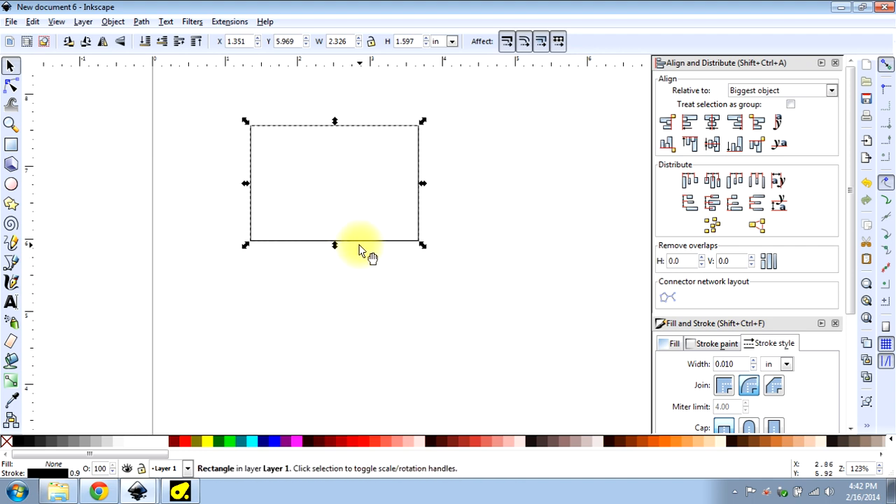
left_click_drag(362, 246, 376, 383)
scroll(376, 304, "down", 2)
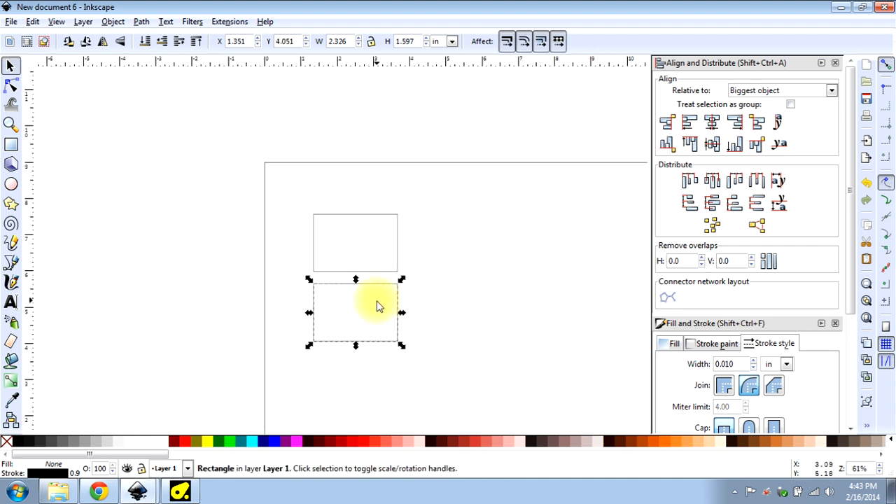
left_click_drag(376, 348, 383, 408)
Set the lowest rectangle's height to 0.12 in and move the strip up to about Y 3.69 in, below the middle rectangle
left_click(380, 341)
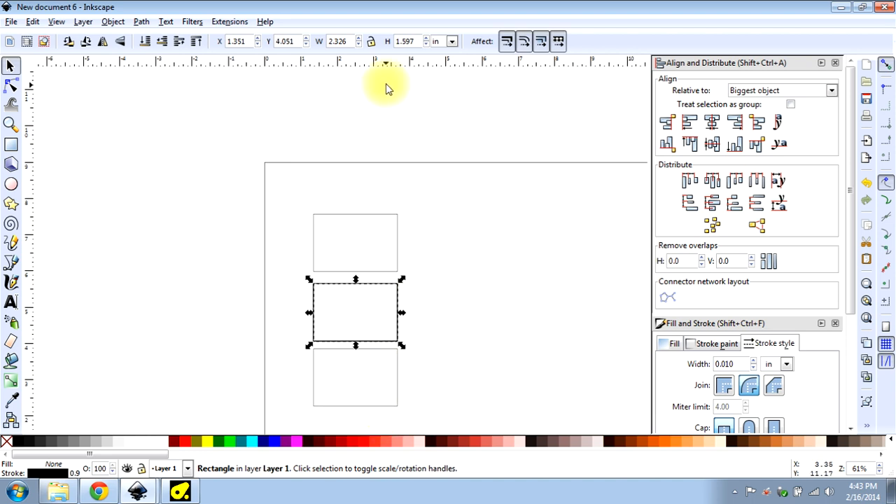
left_click(397, 378)
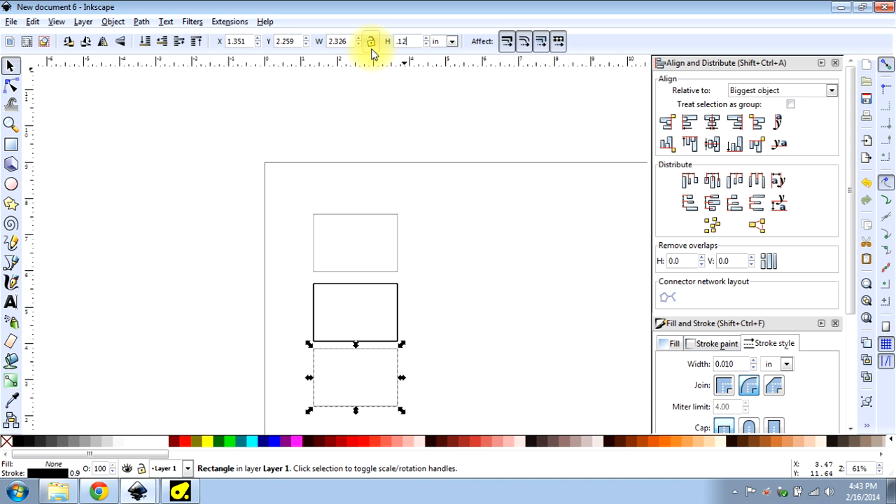
type(".12")
key("Return")
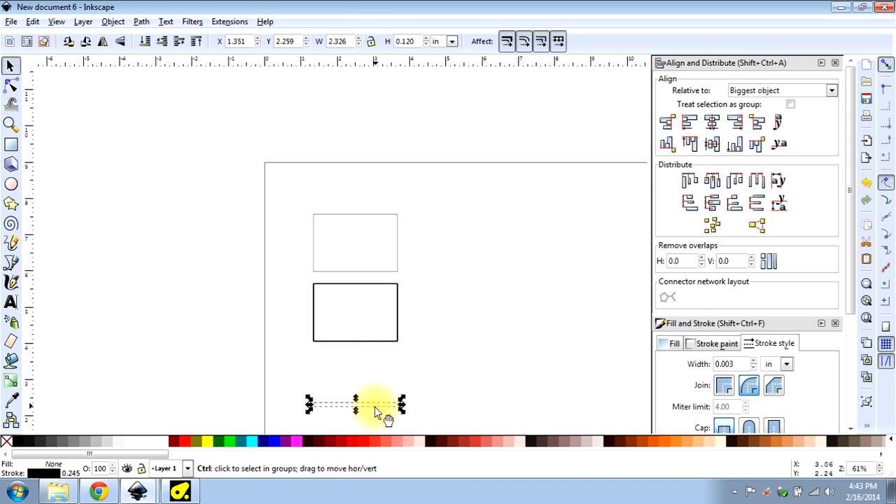
left_click_drag(375, 412, 373, 369)
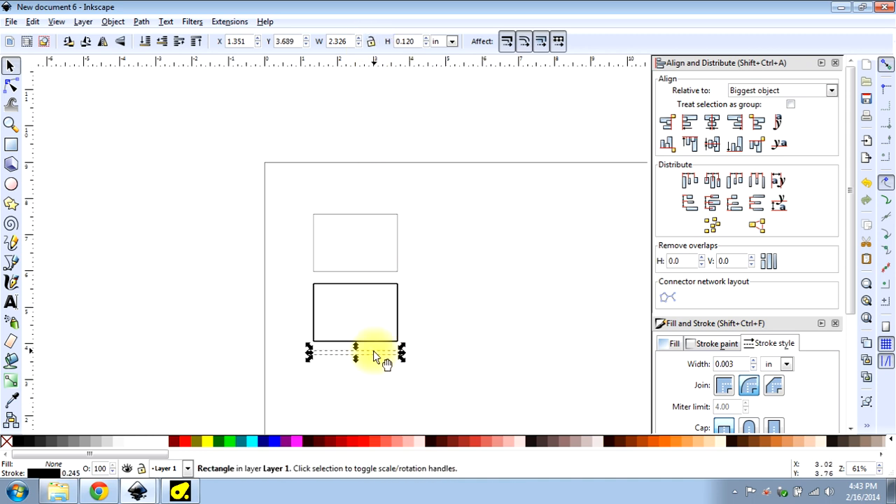
scroll(413, 348, "up", 3, "ctrl")
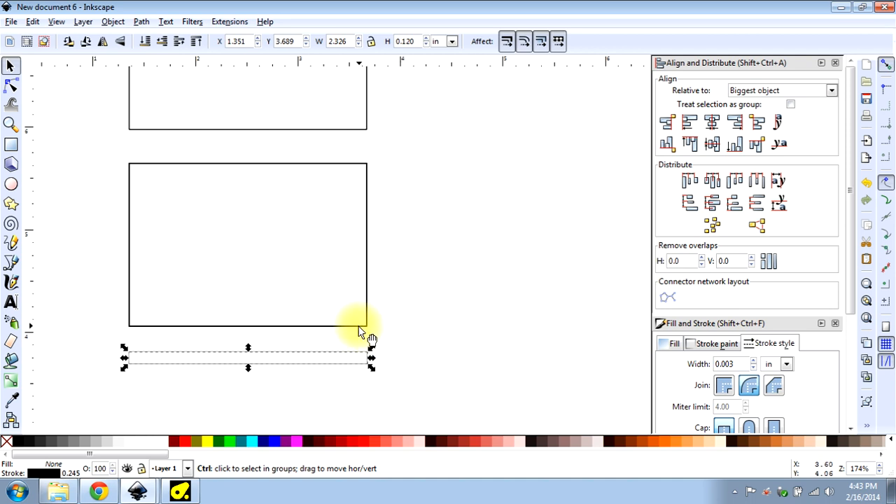
left_click_drag(359, 327, 362, 347)
left_click(359, 341)
left_click(359, 343)
left_click(356, 327)
key("r")
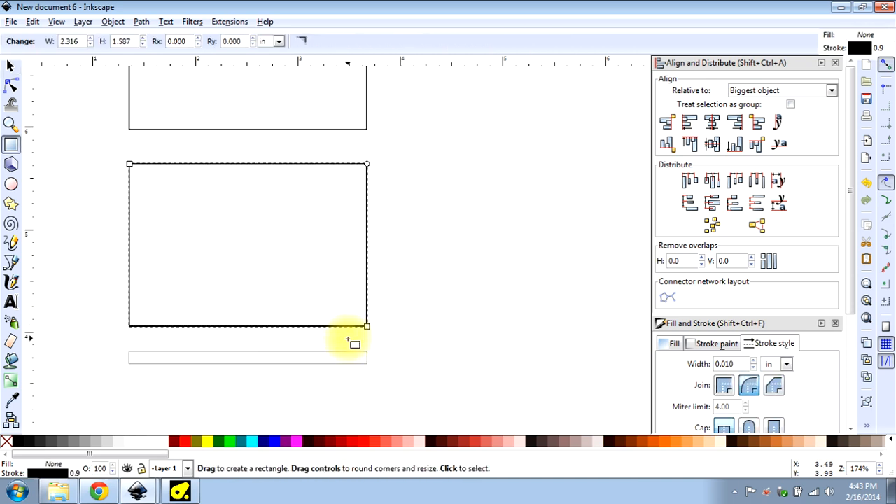
left_click(10, 65)
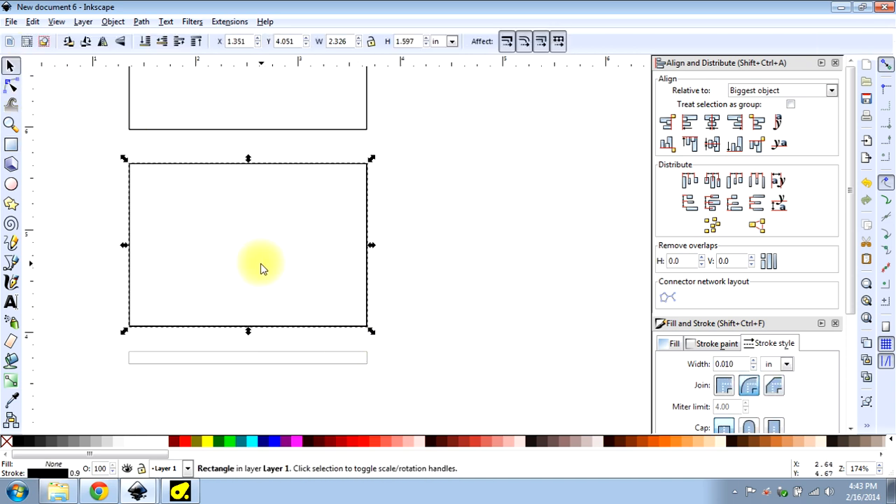
Delete the middle rectangle together with all of its overlapping duplicates
key("ctrl+d")
left_click_drag(279, 326, 184, 348)
key("Delete")
left_click(289, 326)
key("ctrl+d")
key("Delete")
key("Delete")
key("Delete")
key("Delete")
key("Delete")
key("Delete")
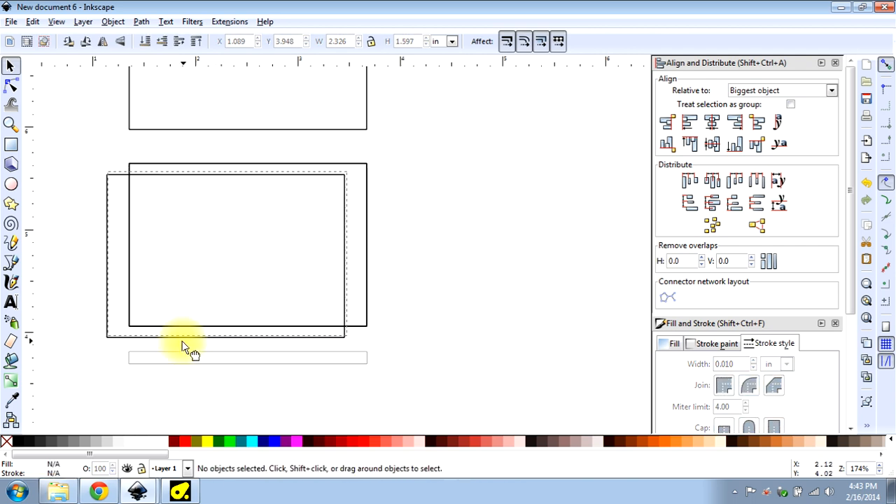
key("Delete")
left_click_drag(108, 327, 404, 157)
key("Delete")
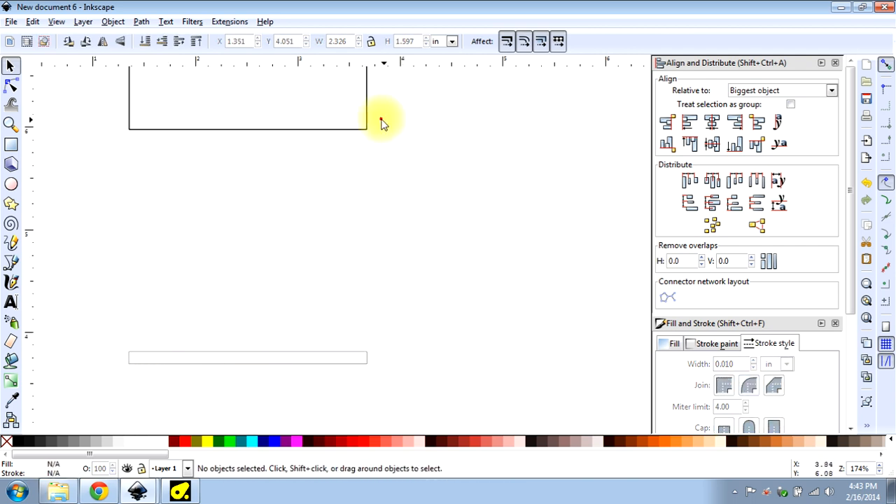
Place a duplicate of the upper rectangle directly below it at about Y 4.05 in
left_click(341, 133)
left_click_drag(345, 133, 310, 343)
left_click(476, 310)
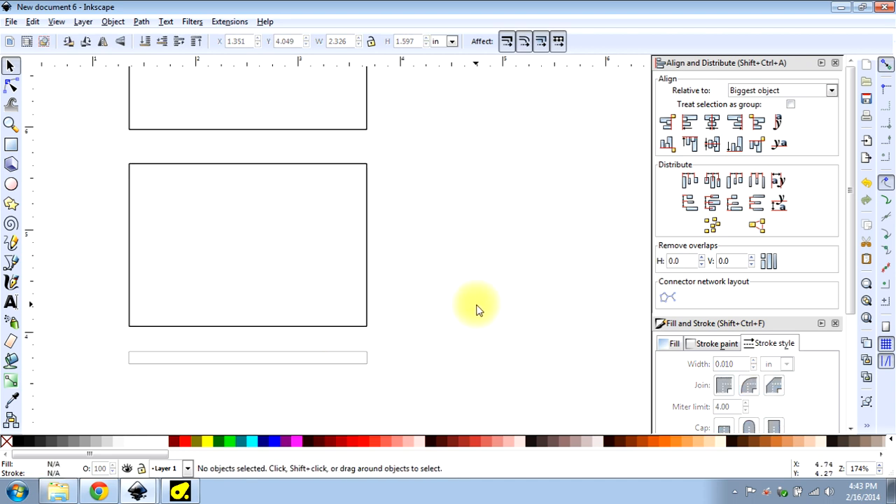
Shorten the second rectangle from its lower edge to about 1 in high and move the thin strip up to about Y 4.13 in
scroll(476, 310, "up", 3)
scroll(480, 310, "down", 1)
scroll(504, 286, "down", 1, "ctrl")
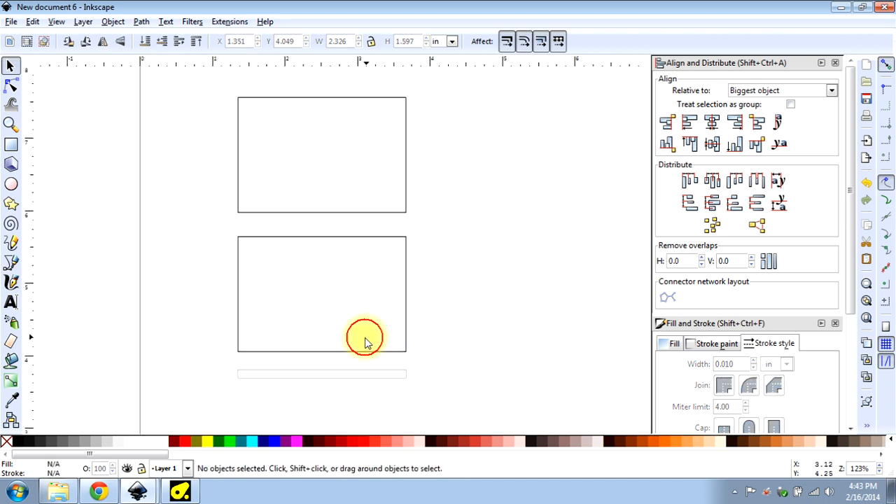
left_click(334, 351)
left_click_drag(322, 352, 328, 315)
left_click(322, 375)
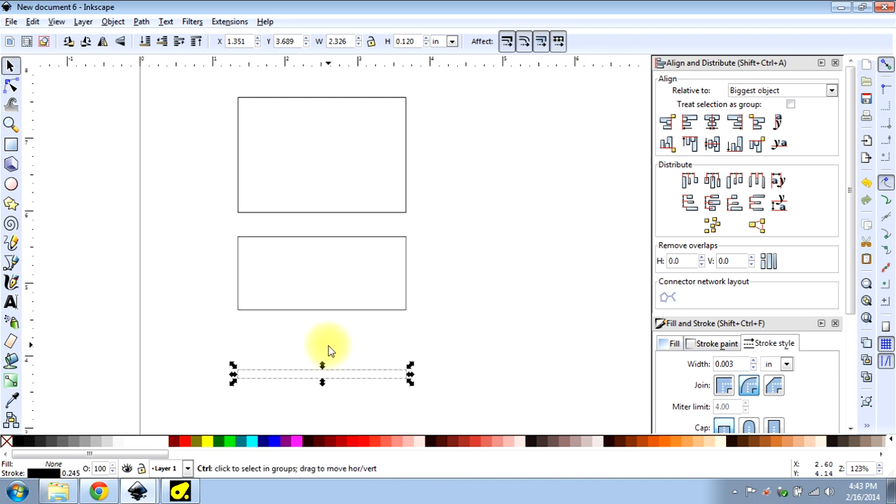
left_click_drag(341, 366, 341, 336)
Add a duplicate of the thin strip narrowed to about 0.49 in wide, inside the strip at about X 1.60 in
left_click(373, 208)
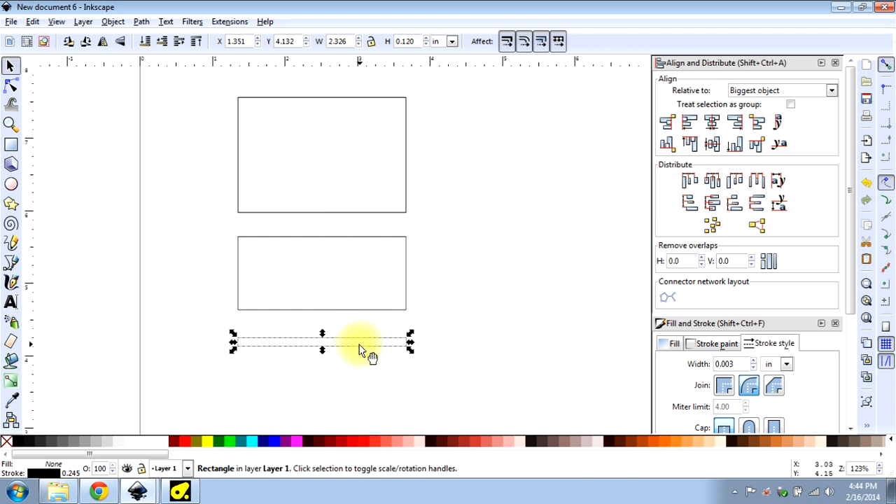
scroll(357, 349, "up", 2, "ctrl")
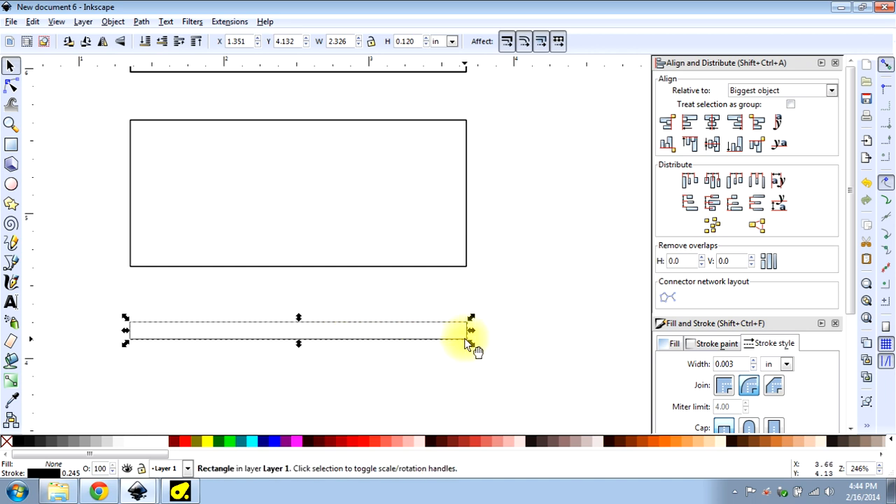
left_click_drag(472, 334, 237, 338)
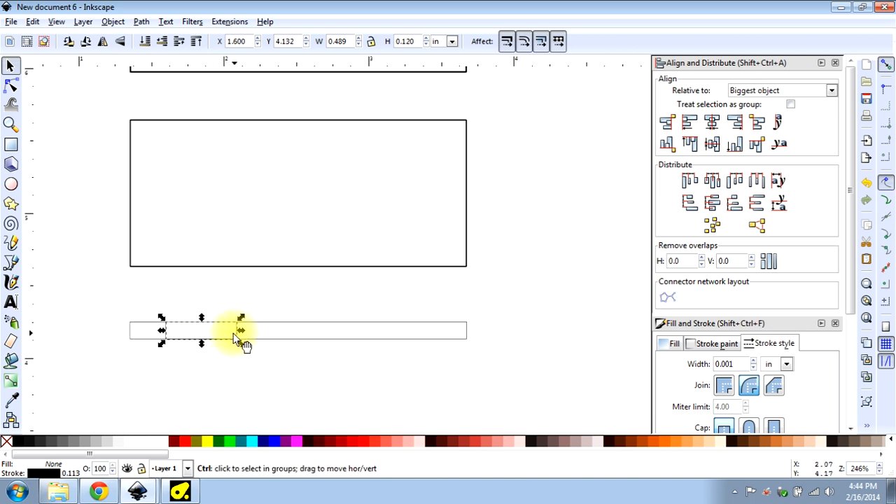
Duplicate the narrow piece along the strip and align one copy's edge with the strip's far end at about X 3.68 in
left_click_drag(238, 337, 375, 335)
left_click_drag(319, 340, 483, 360)
key("ctrl")
scroll(518, 341, "up", 6)
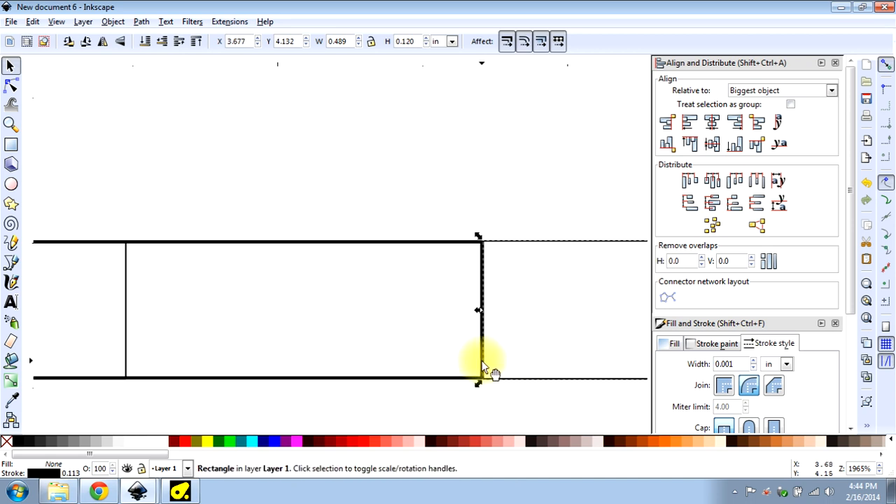
Add another copy of the narrow piece just outside the strip's opposite end, edges meeting, at about X 0.86 in
scroll(501, 353, "down", 4)
scroll(549, 361, "down", 3)
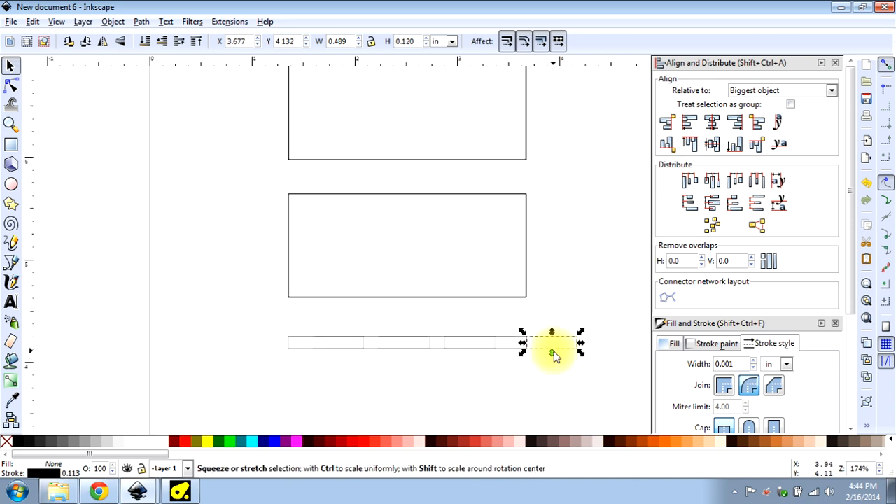
scroll(551, 353, "up", 1)
left_click_drag(510, 360, 186, 367)
scroll(175, 358, "up", 4)
scroll(179, 354, "up", 4)
scroll(186, 368, "down", 8)
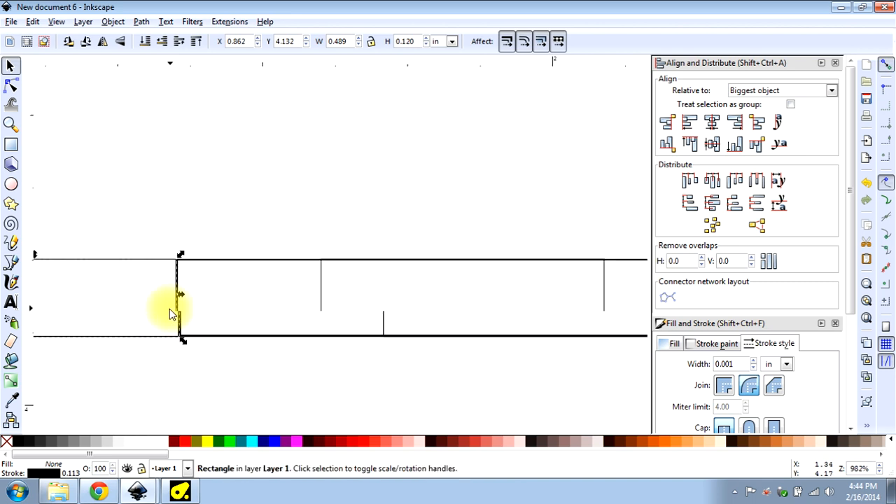
Distribute the five narrow pieces along the strip with equal horizontal gaps between them
left_click(208, 298, "shift")
left_click(295, 305, "shift")
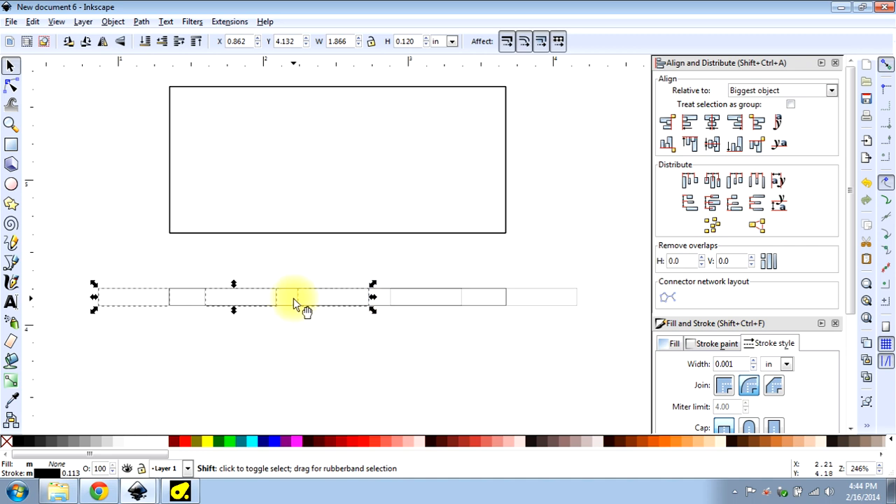
left_click(403, 308, "shift")
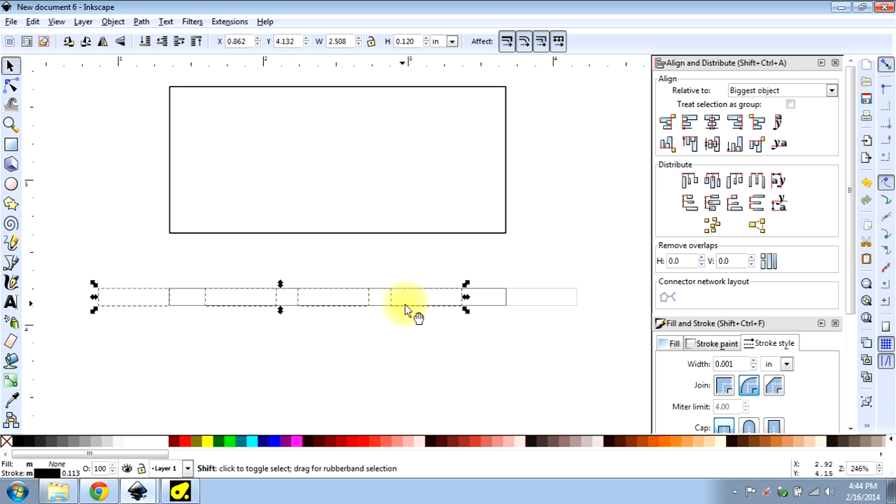
left_click(526, 305, "shift")
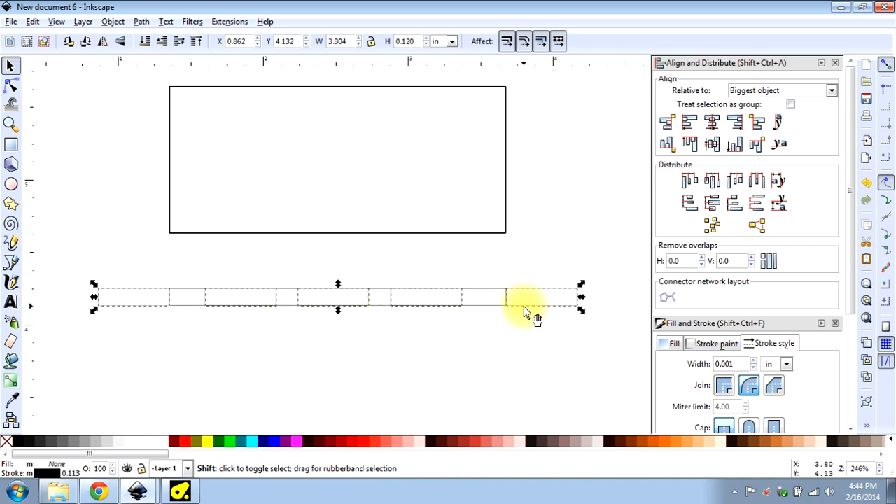
left_click(757, 182)
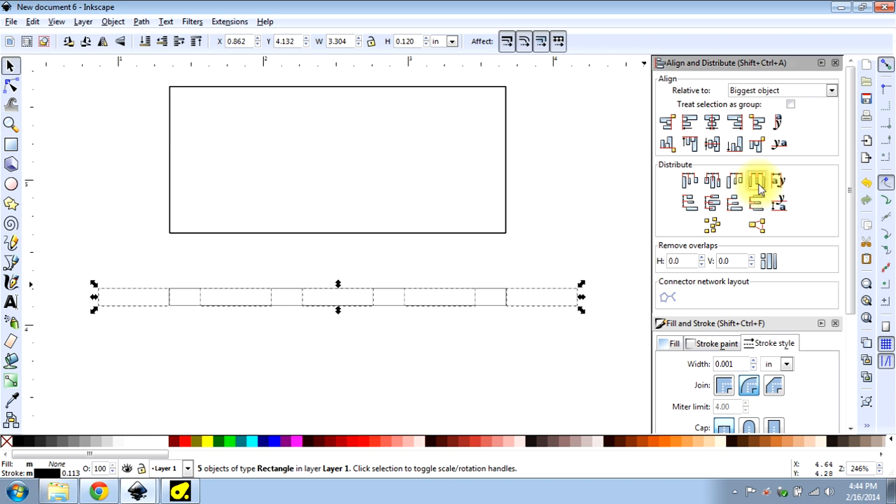
left_click(510, 332)
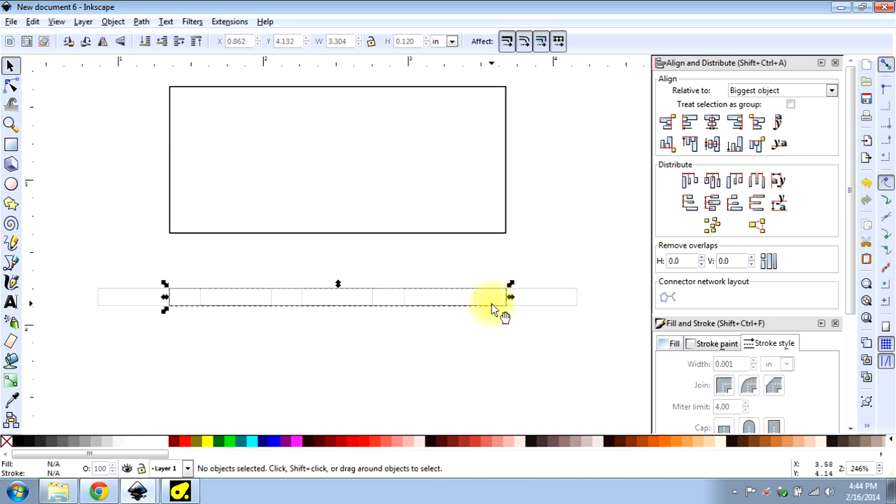
Move the thin strip down to about Y 4.06 in and delete the two narrow pieces beyond its ends
left_click(493, 310)
left_click_drag(489, 308, 497, 328)
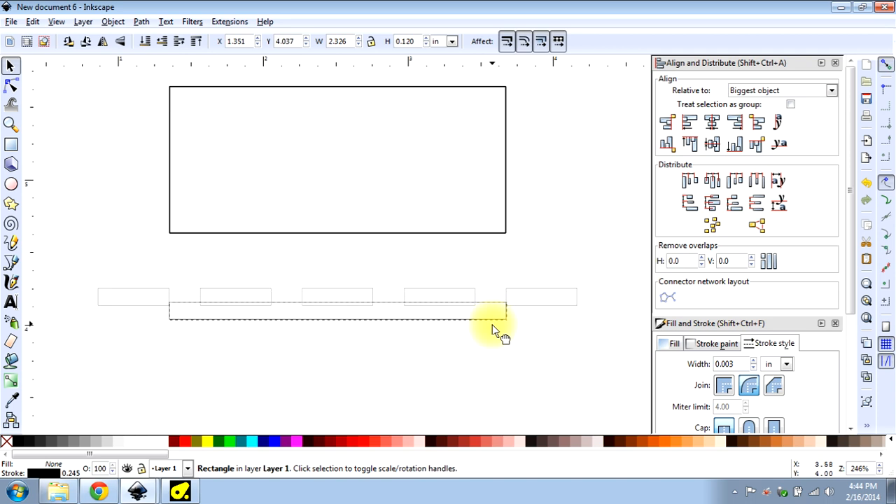
left_click(145, 294)
key("Delete")
left_click(516, 299)
key("Delete")
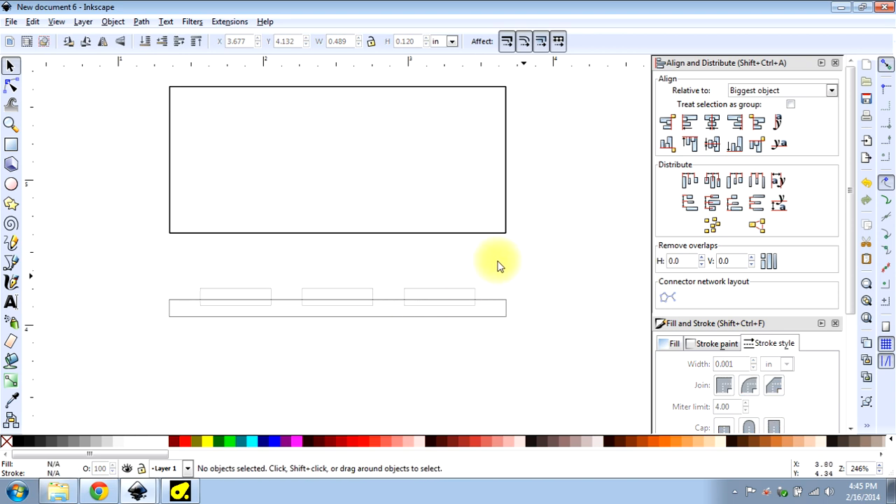
Center the thin strip and the three remaining narrow pieces on a common horizontal axis
left_click_drag(140, 273, 389, 343)
scroll(444, 292, "down", 4)
scroll(277, 299, "up", 4)
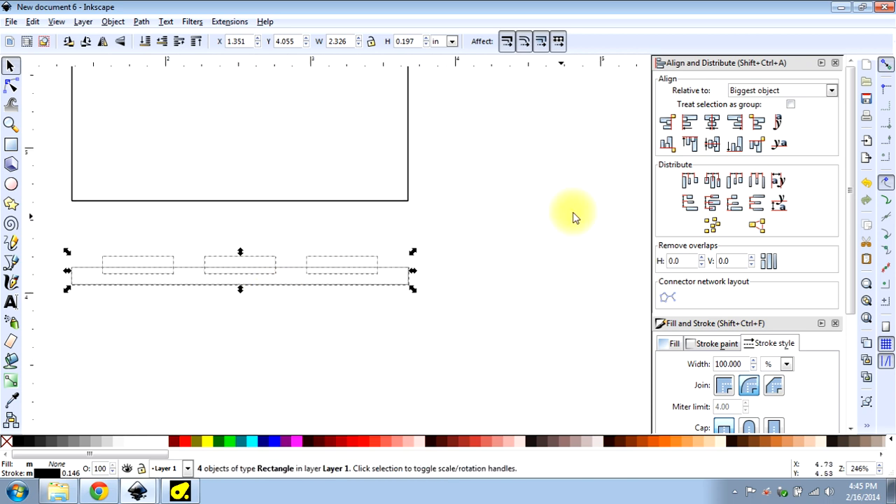
left_click(711, 143)
left_click(557, 239)
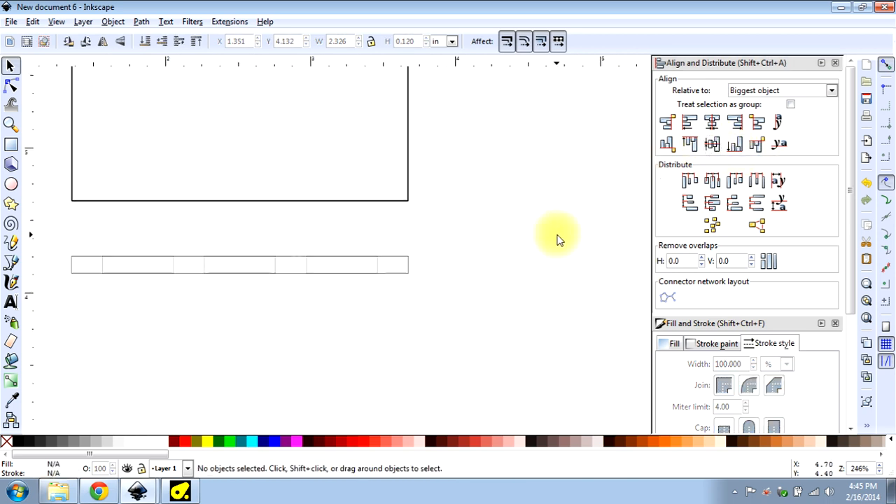
Switch to All Parts.svg and copy the round-ended cross-shaped slot together with the small blue circle above it
scroll(558, 239, "down", 2)
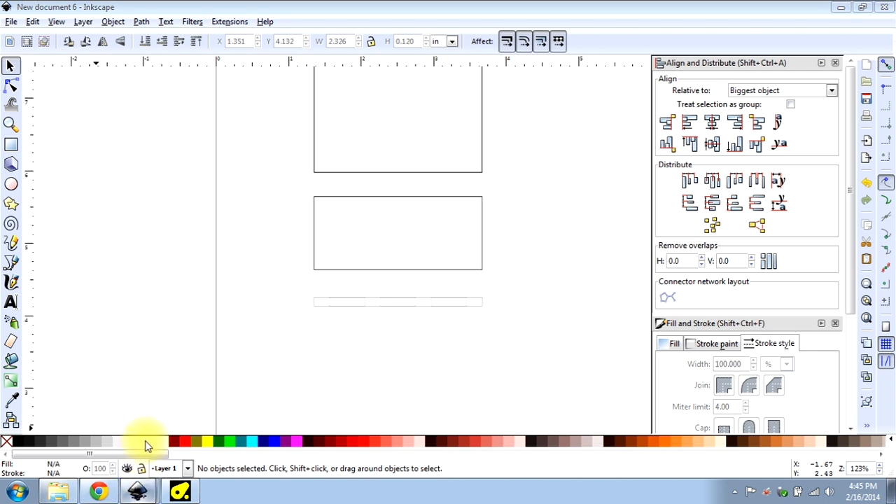
left_click(376, 250)
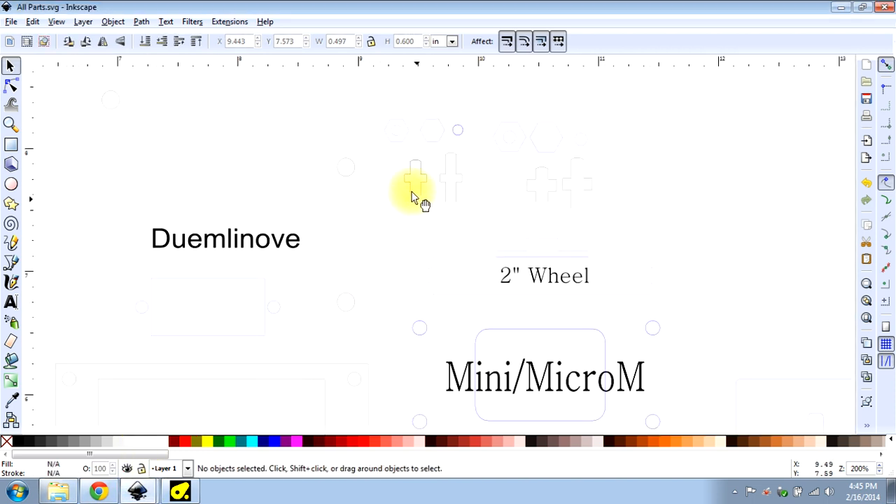
left_click(422, 184)
left_click(457, 131, "shift")
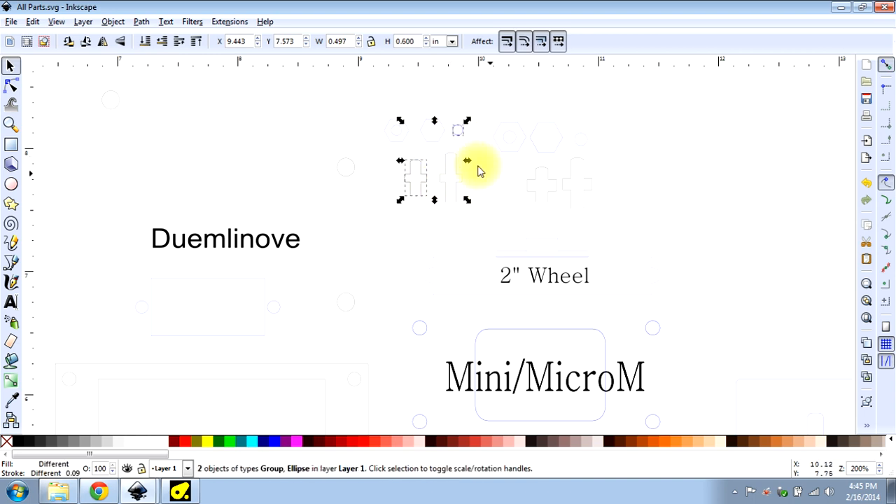
left_click(841, 7)
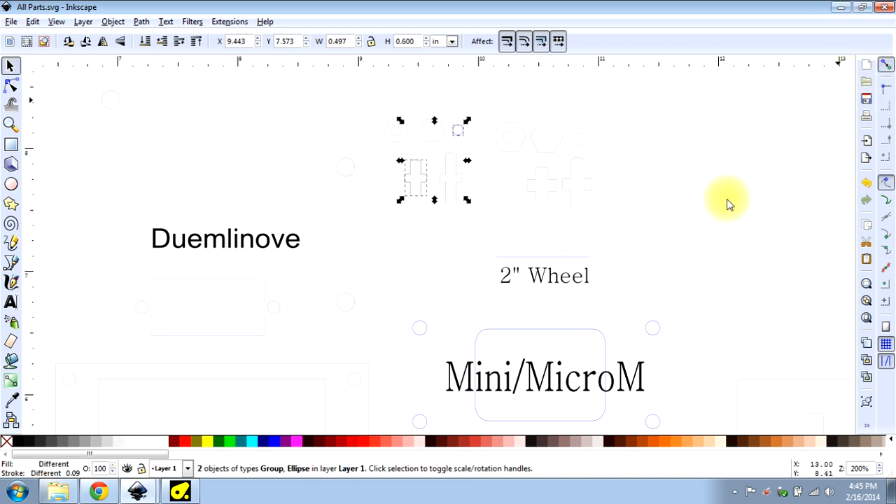
Paste the cross-shaped slot and circle into New document 6, beside the second rectangle at about X 4.07 in, Y 4.72 in
key("ctrl+v")
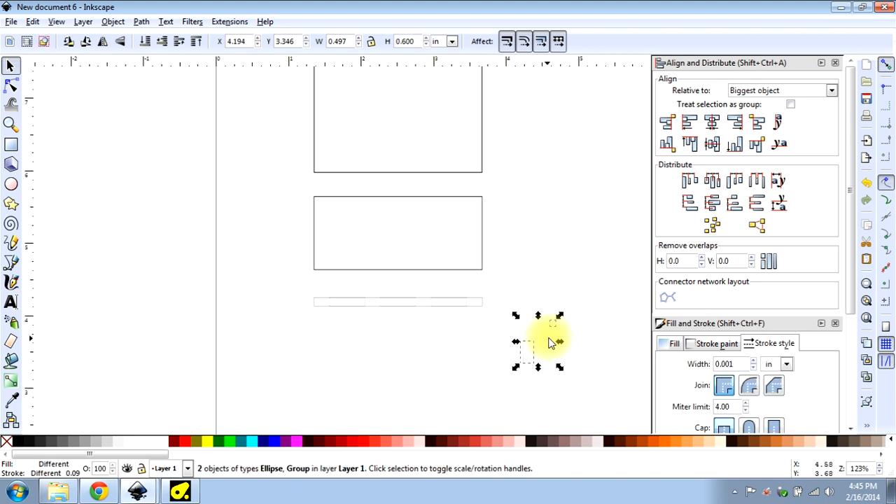
left_click_drag(525, 356, 526, 254)
left_click(530, 259)
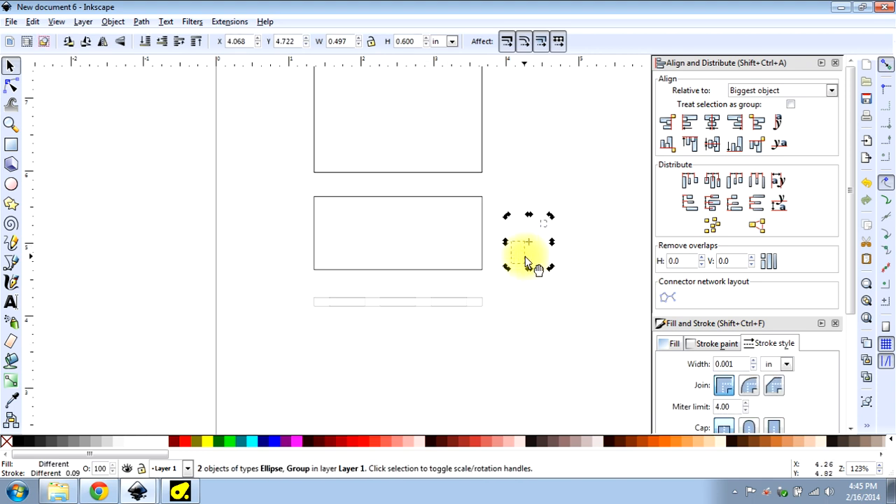
left_click(544, 281)
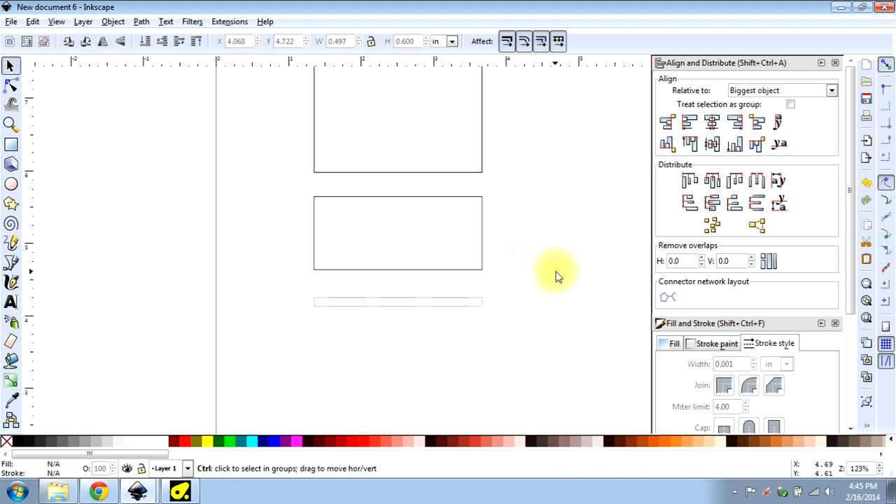
Rotate the pasted cross-shaped slot by 180 degrees so its rounded end points down
scroll(555, 273, "up", 2)
scroll(589, 298, "up", 1)
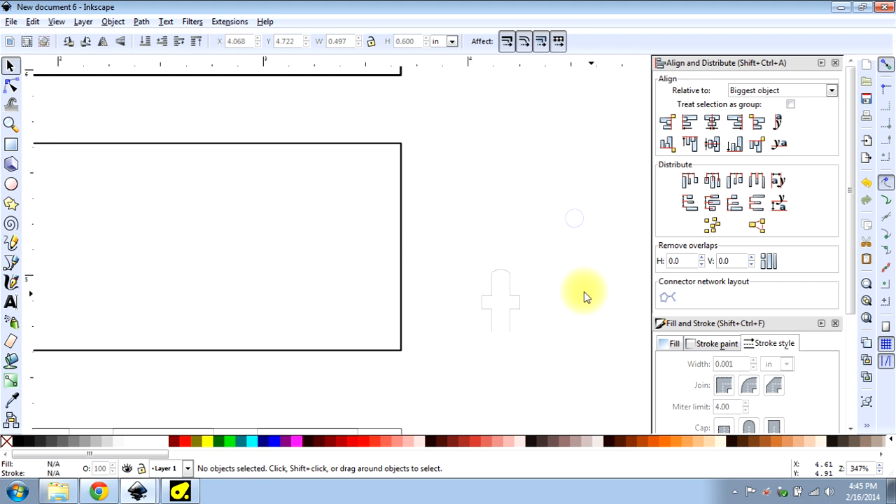
left_click(516, 300)
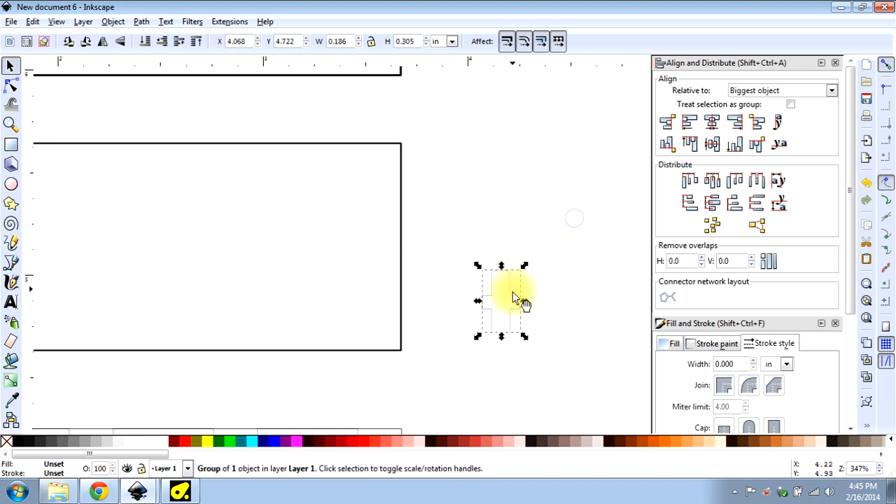
left_click(86, 43)
left_click(85, 44)
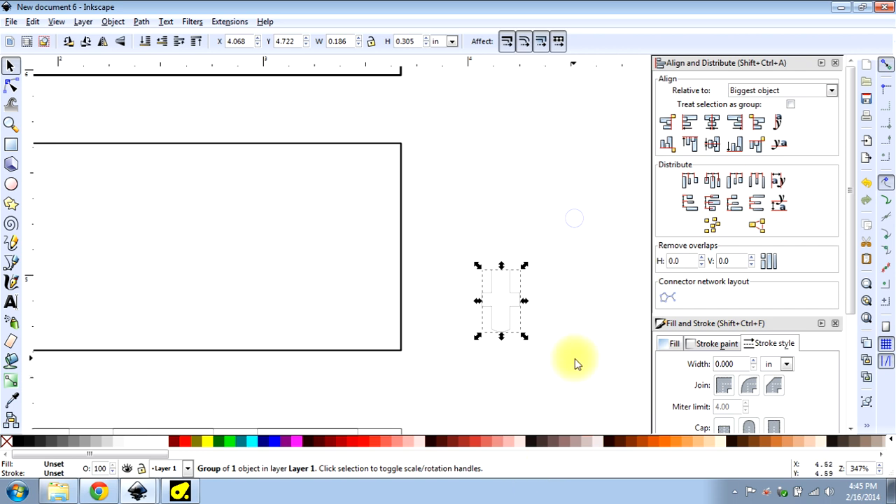
Measure the cross-shaped slot's stem width, overall length, arm height and arm span with temporary Pen tool lines
scroll(570, 339, "up", 3, "ctrl")
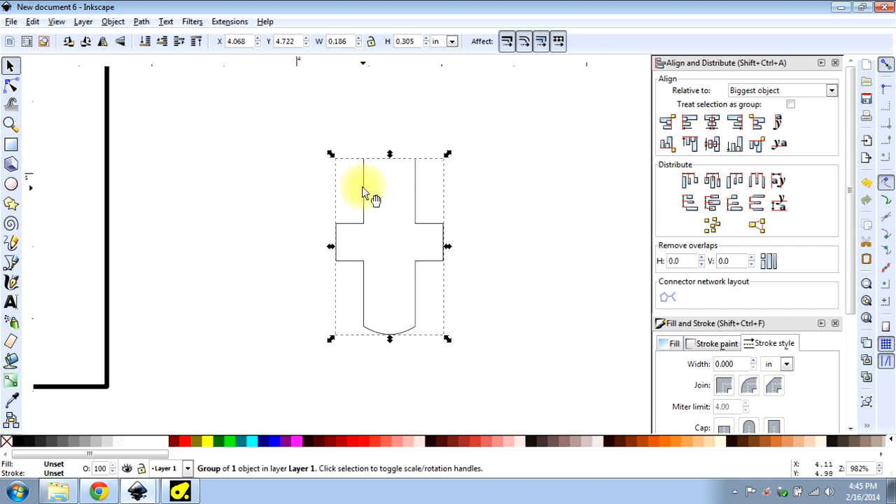
left_click(11, 262)
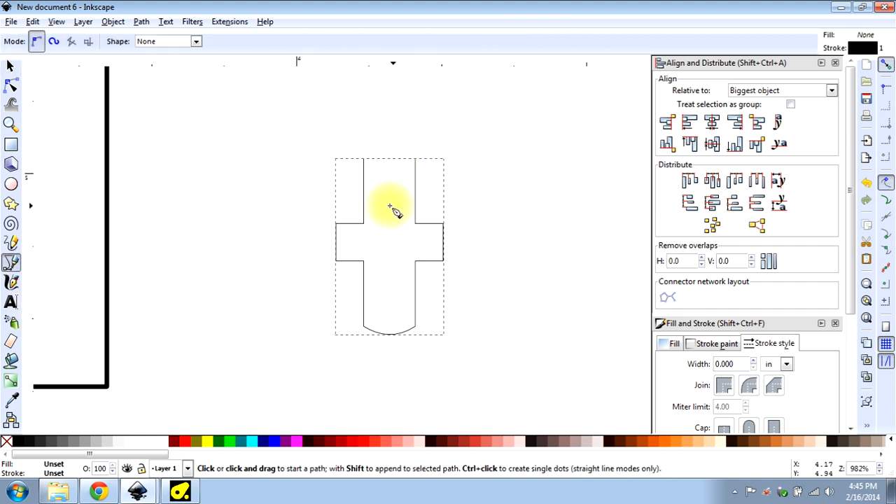
left_click_drag(364, 194, 414, 192)
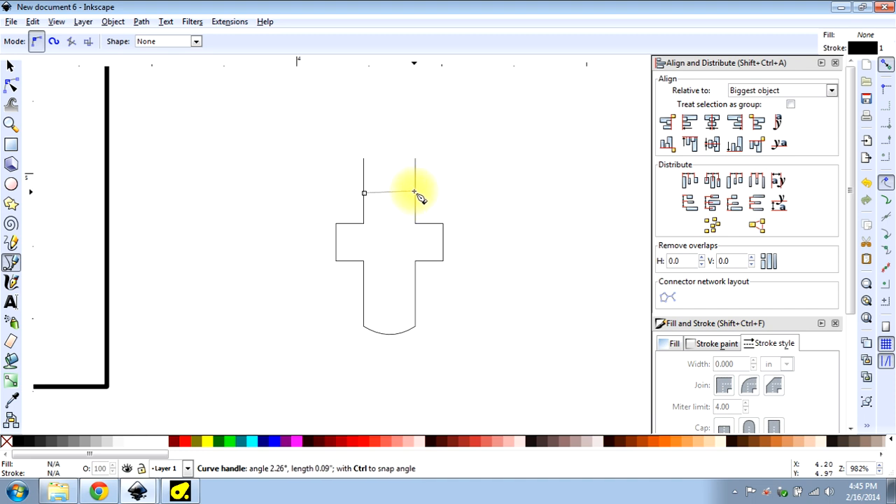
key("Escape")
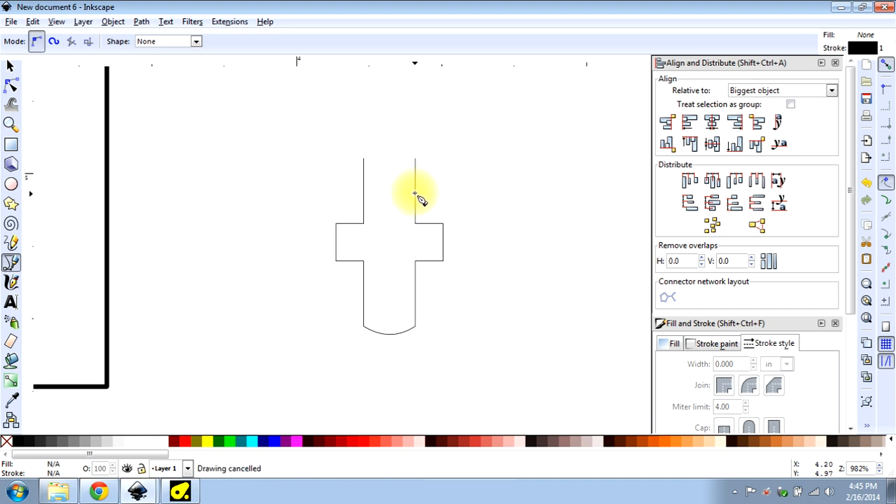
left_click(390, 335)
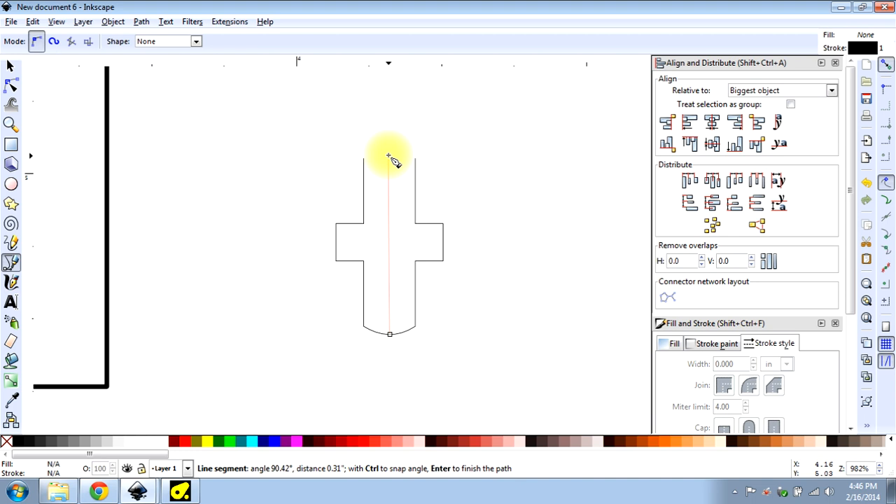
key("Escape")
left_click(341, 222)
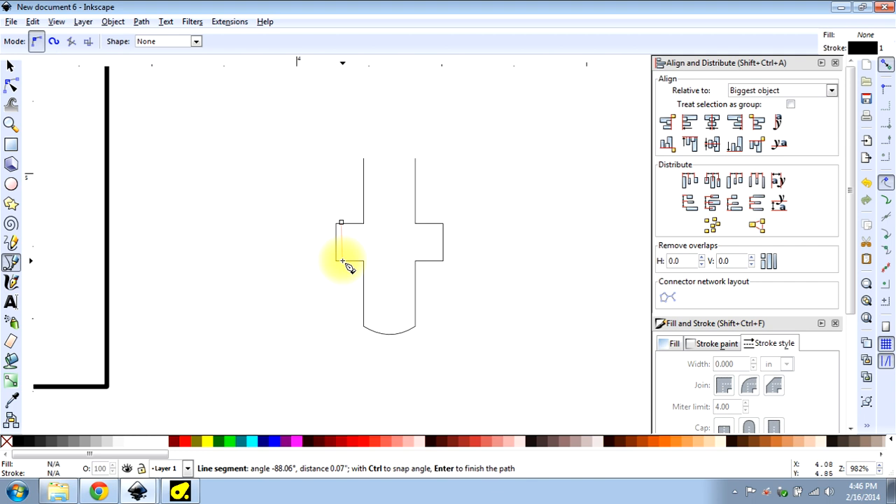
key("Escape")
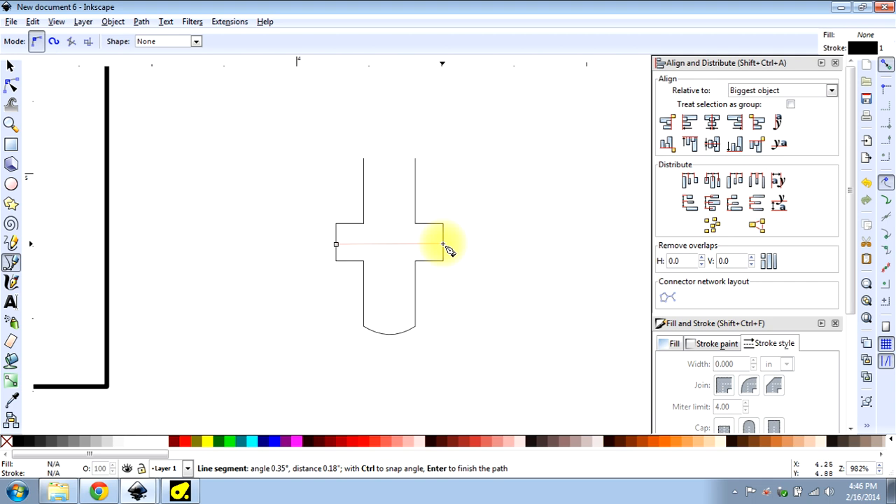
key("Escape")
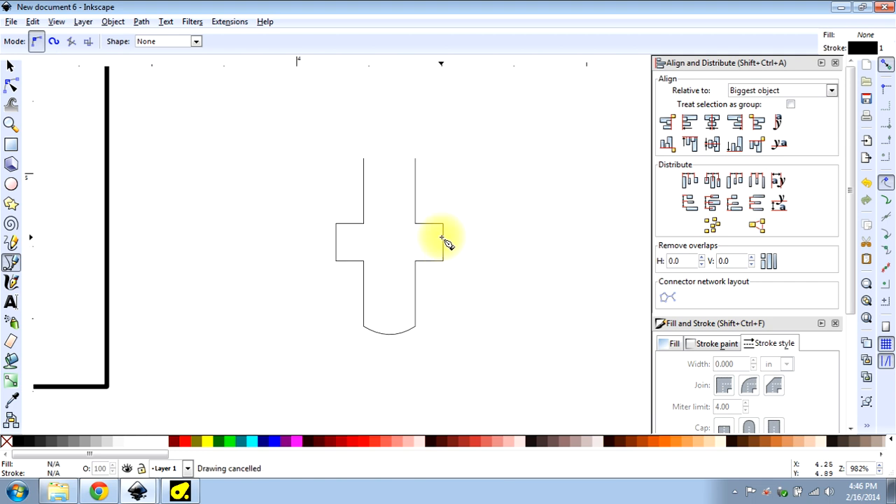
Move the small circle onto the open end of the cross-shaped slot at about X 4.12 in, Y 4.94 in
scroll(448, 242, "down", 2)
left_click(10, 65)
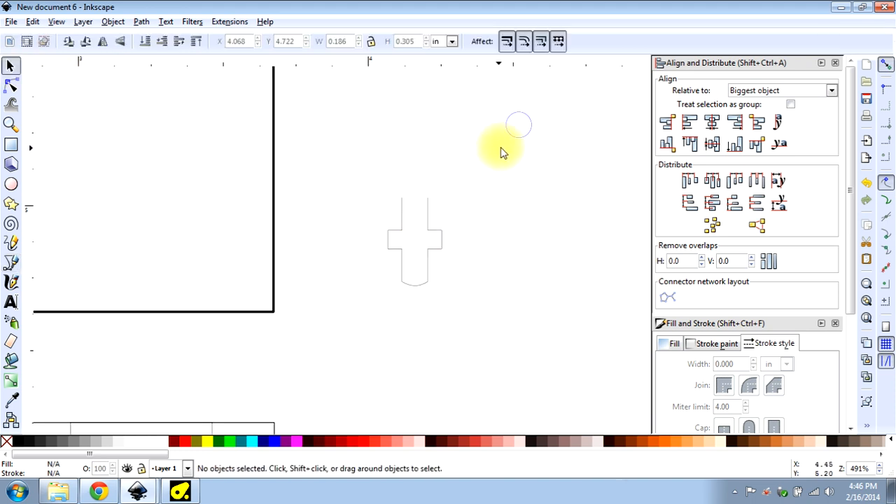
left_click_drag(511, 135, 411, 248)
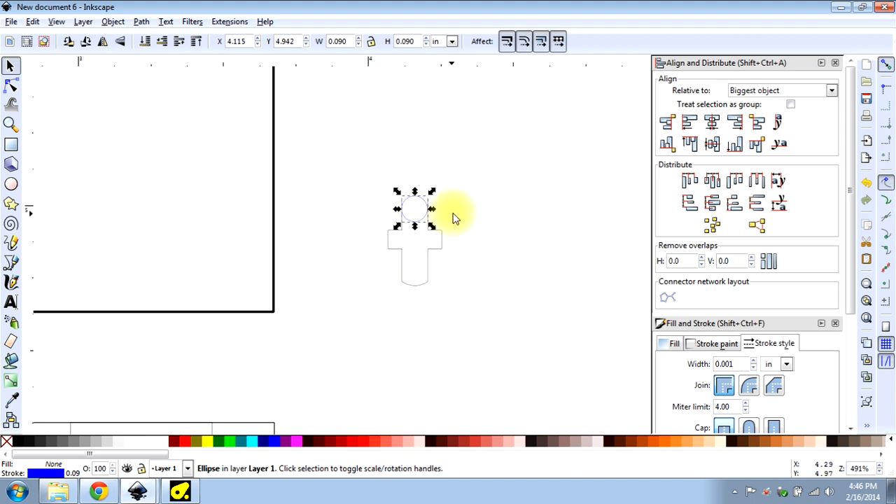
left_click(508, 221)
Place small circles in the two gaps between the narrow pieces and center them vertically with the strip
scroll(509, 221, "down", 3, "ctrl")
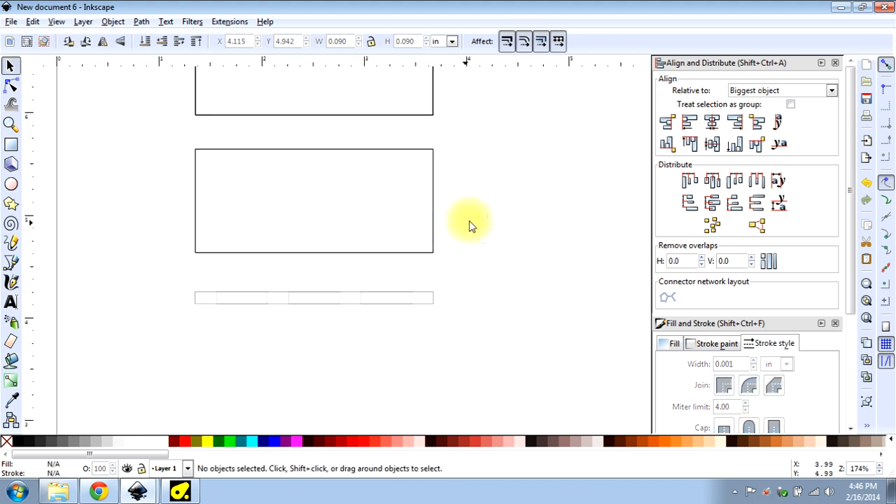
left_click_drag(483, 220, 349, 299)
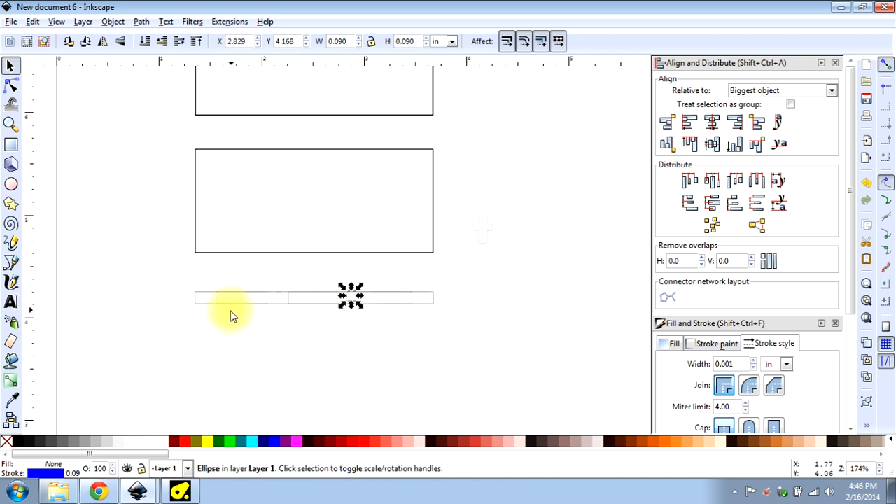
left_click_drag(170, 281, 448, 335)
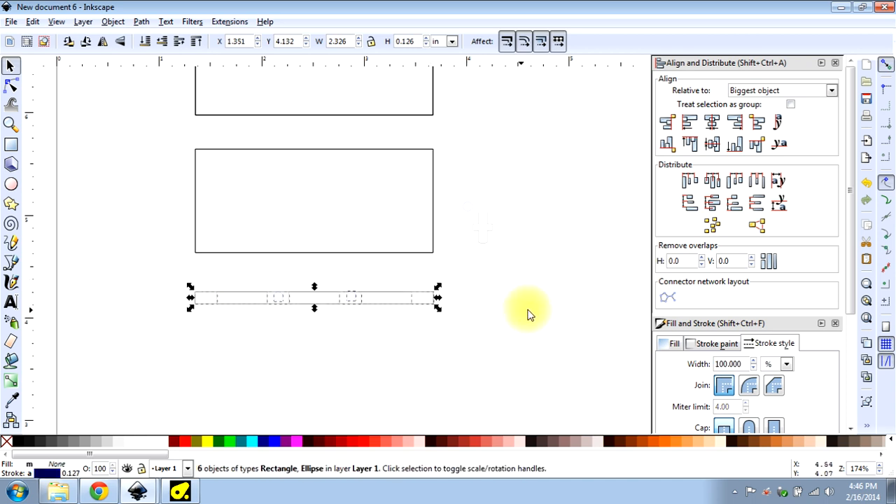
left_click(719, 141)
left_click(373, 343)
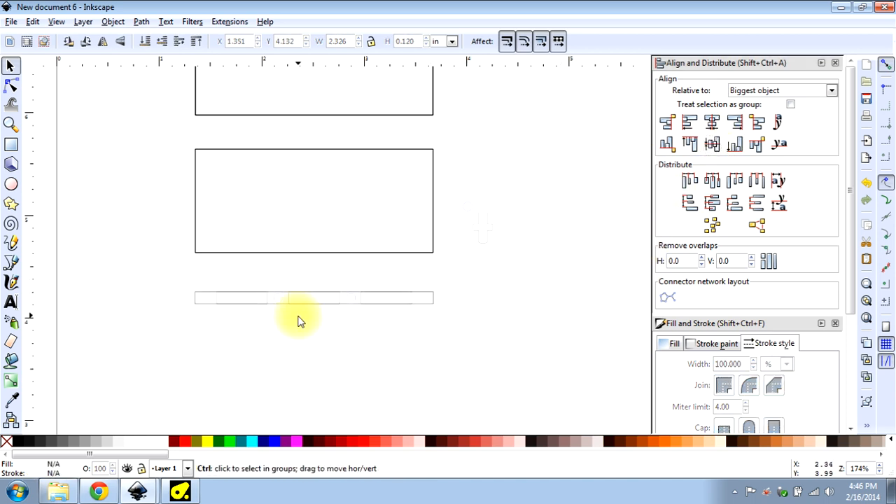
Distribute each small circle with its two neighbouring narrow pieces so the horizontal gaps between the objects are equal
scroll(317, 298, "up", 2)
scroll(310, 305, "up", 2)
scroll(310, 305, "down", 2)
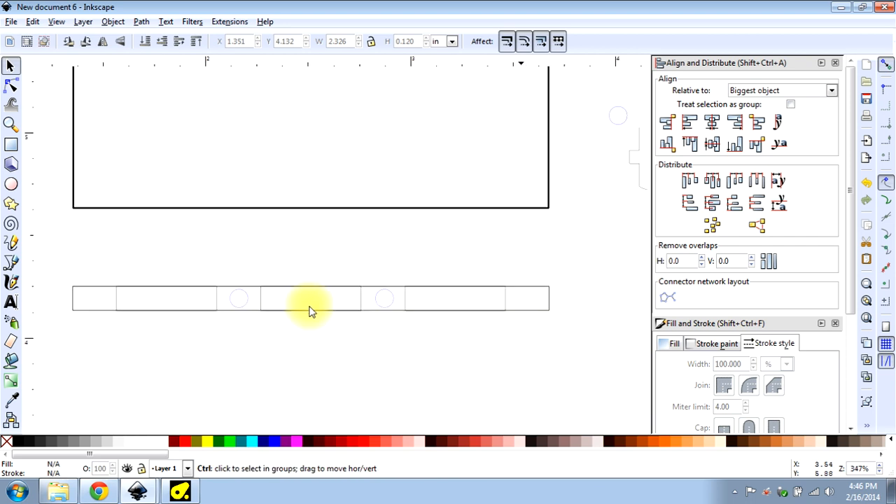
left_click(77, 272)
left_click_drag(93, 261, 366, 330)
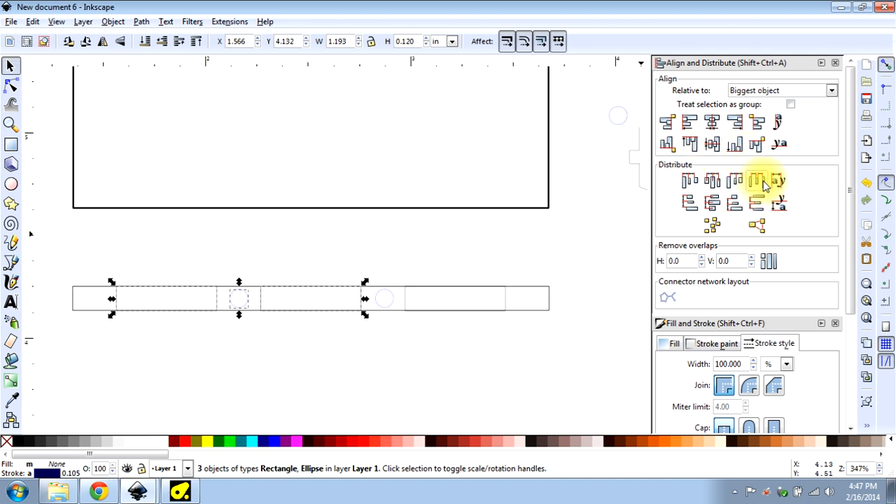
left_click(253, 253)
left_click_drag(253, 256, 523, 327)
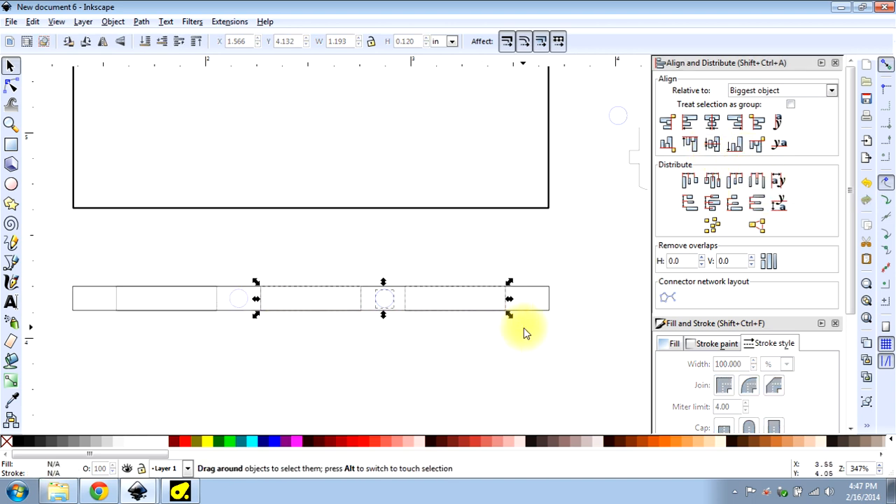
left_click(750, 184)
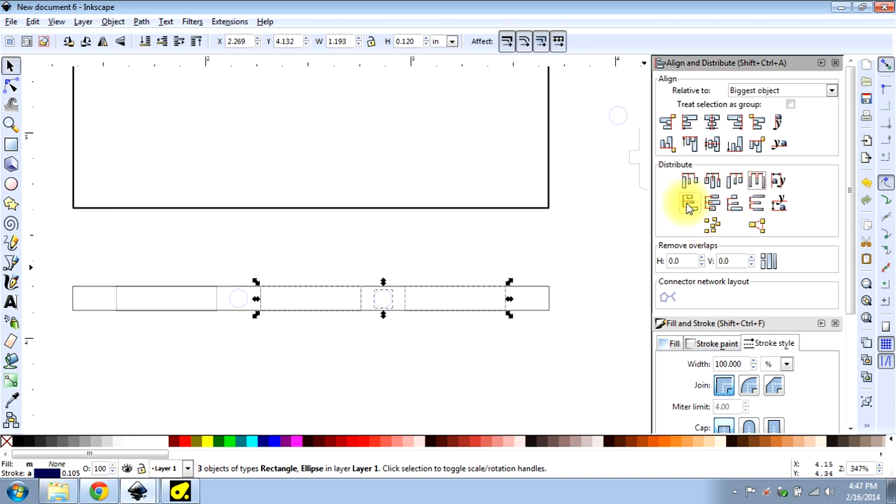
left_click(494, 266)
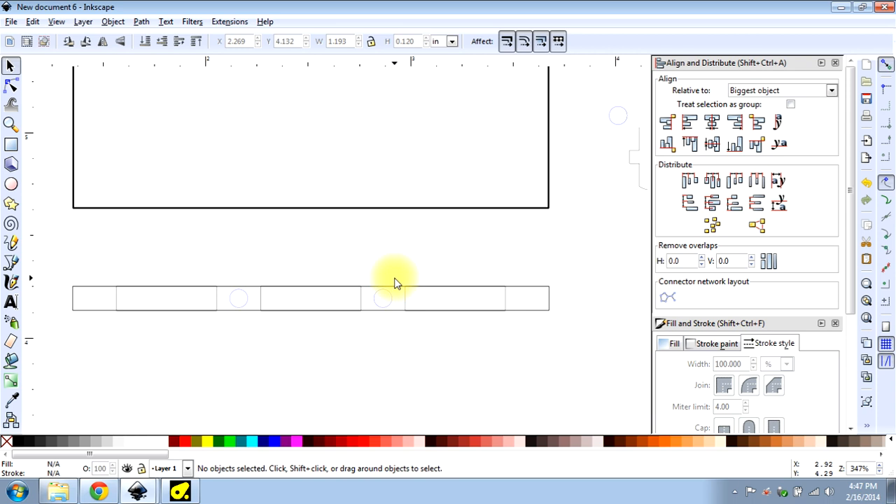
Duplicate the complete strip with its tab pieces and circles, group the copy, and place it below the original at Y 3.787 in
left_click_drag(49, 260, 569, 344)
key("ctrl+d")
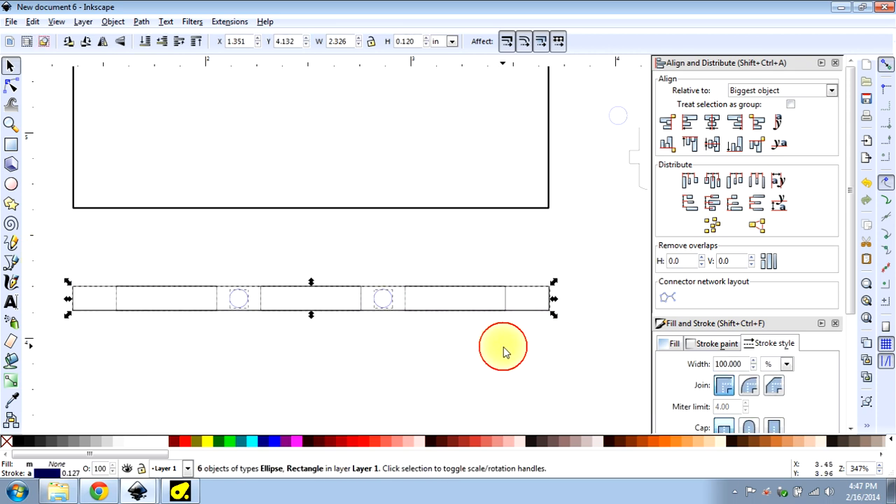
key("ctrl+g")
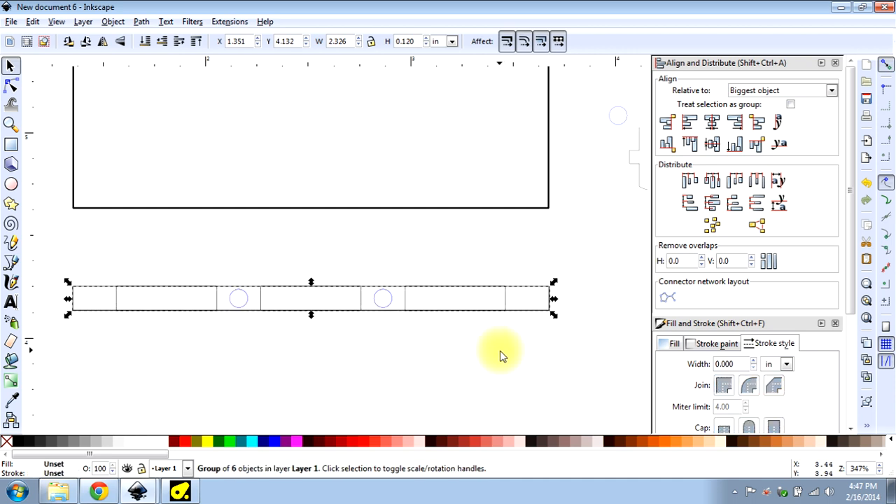
left_click_drag(476, 309, 484, 378)
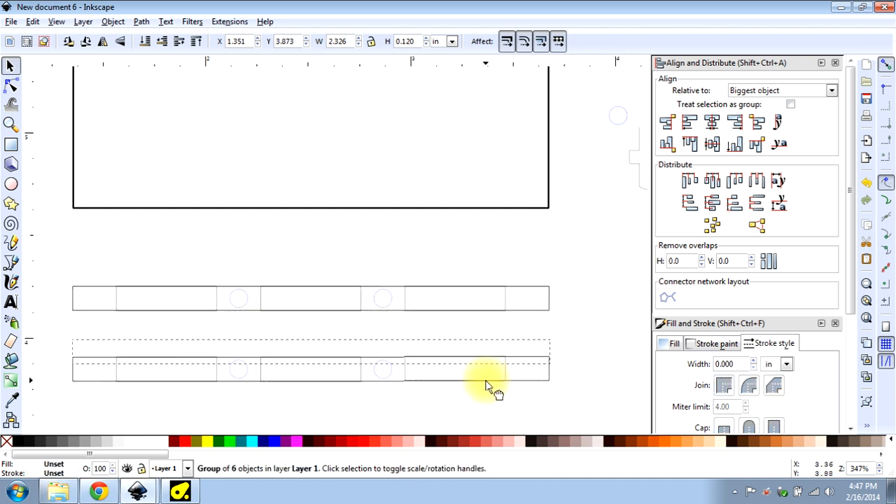
left_click(490, 327)
scroll(490, 327, "down", 2)
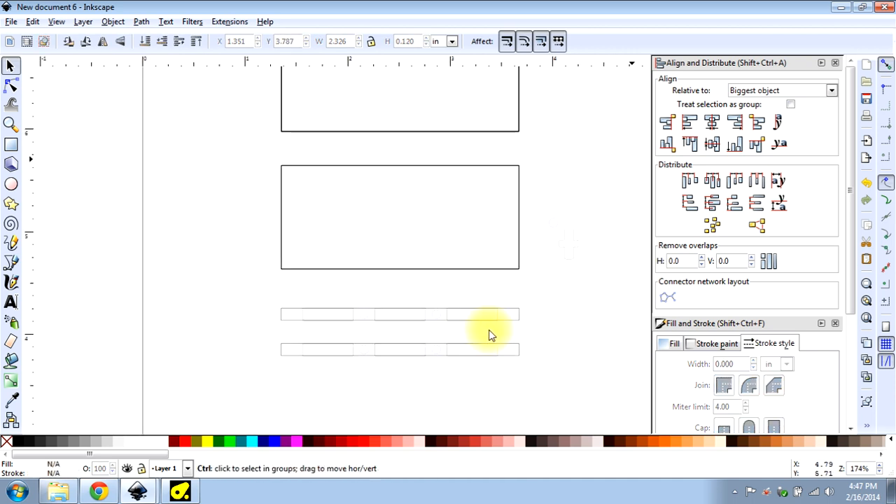
scroll(490, 328, "up", 1)
Move the ungrouped strip's three tab pieces and two circles onto the lower panel's top edge, slightly overlapping it at Y 5.636 in
left_click(515, 340)
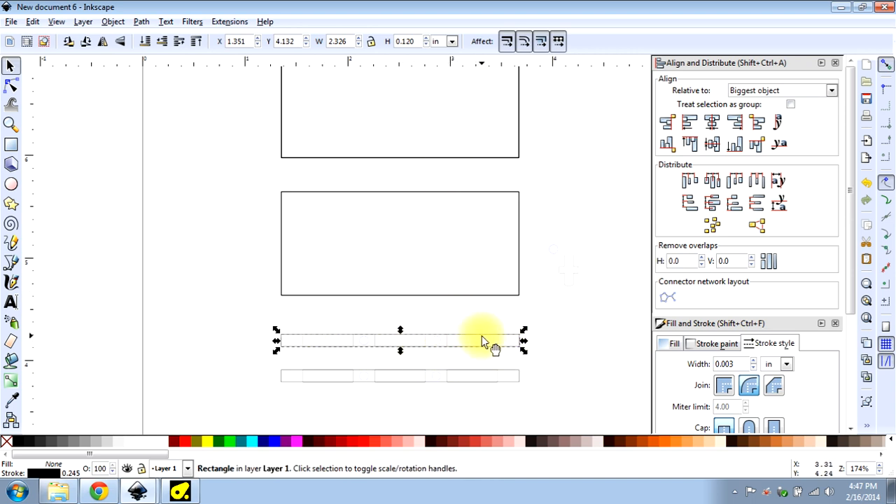
left_click(549, 337)
left_click(518, 341)
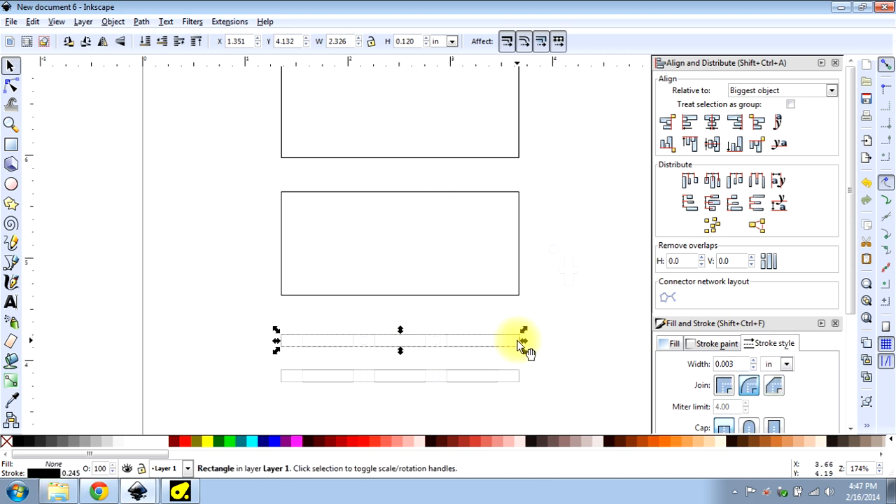
left_click(520, 346)
left_click_drag(286, 327, 471, 275)
left_click_drag(462, 191, 469, 203)
scroll(467, 210, "up", 7, "ctrl")
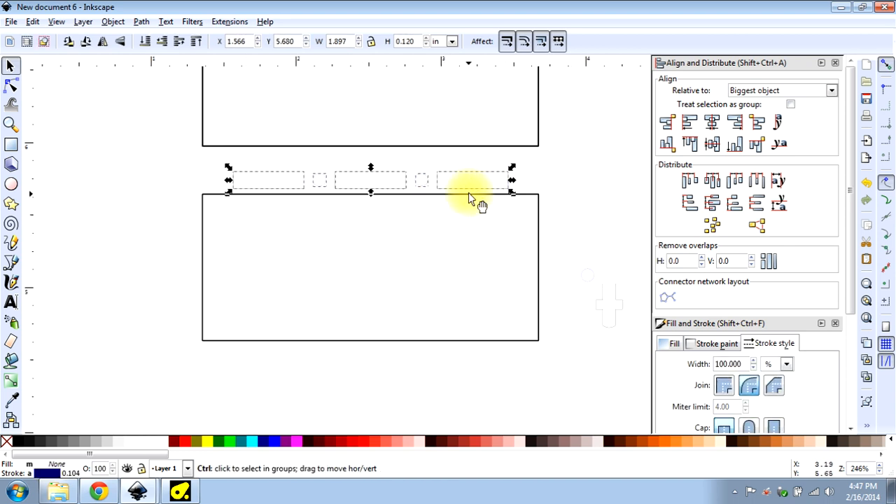
scroll(467, 210, "up", 2, "ctrl")
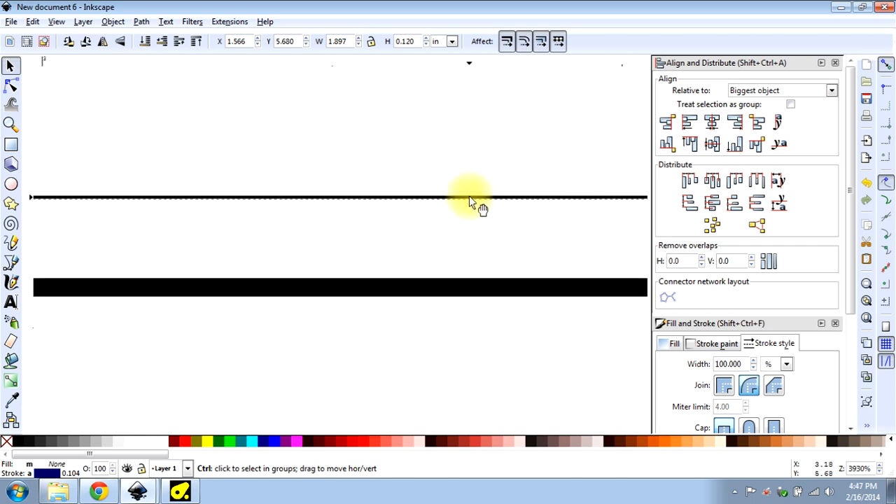
left_click_drag(469, 201, 477, 306)
scroll(480, 308, "down", 4, "ctrl")
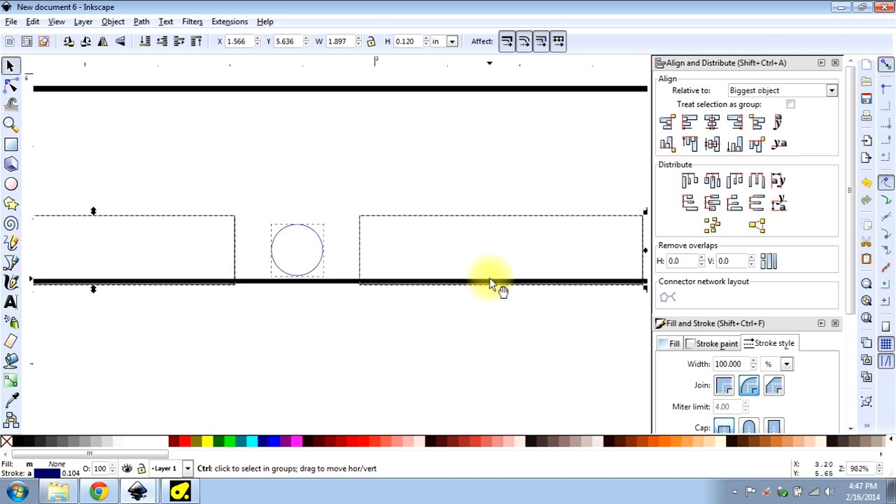
scroll(490, 285, "down", 5, "ctrl")
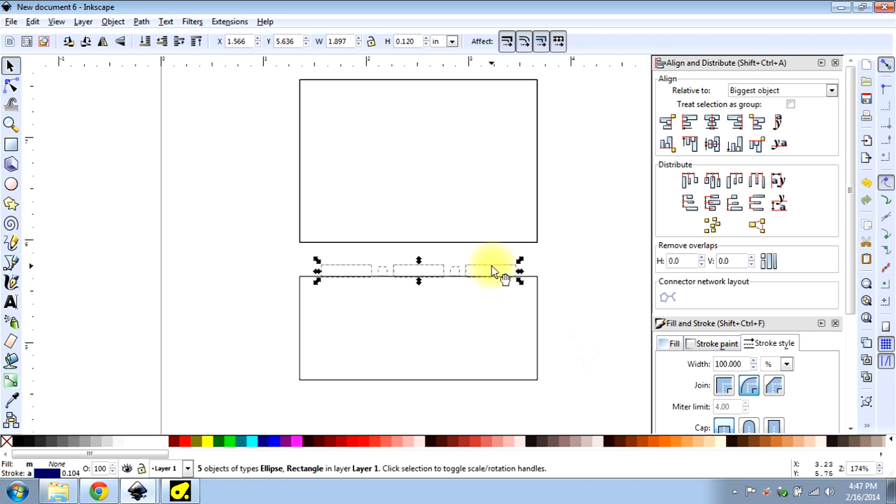
Place copies of the tab and circle row inside the upper panel, near its bottom edge at Y 6.103 in and top edge at Y 7.312 in
left_click_drag(492, 267, 492, 218)
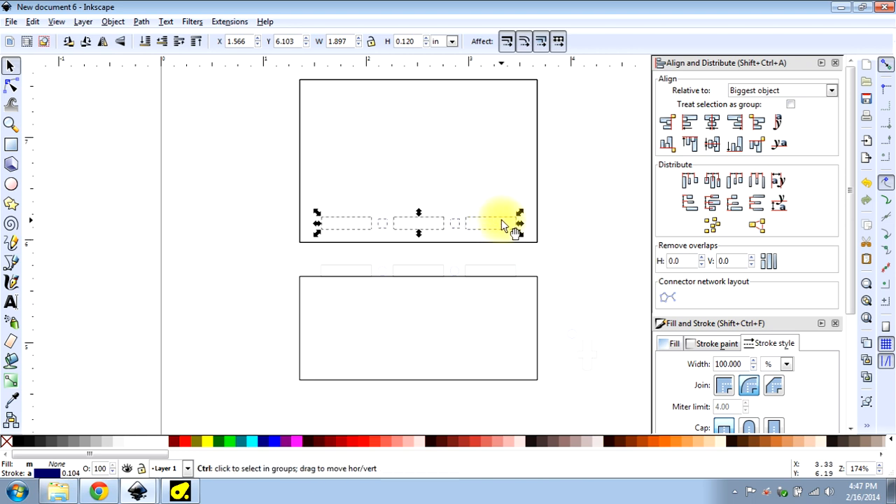
left_click_drag(499, 220, 504, 96)
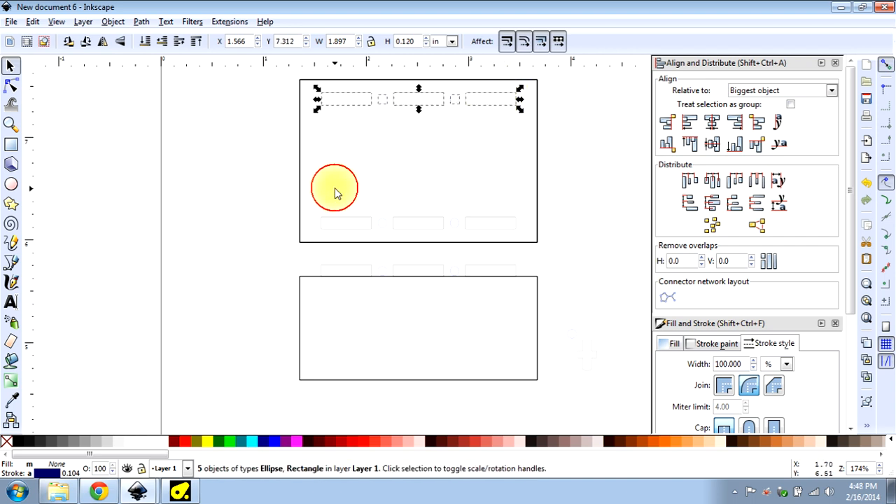
Group the two tab and circle rows inside the upper panel and center the group vertically on the panel
mouse_move(312, 198)
left_mouse_down()
mouse_move(332, 236)
mouse_move(525, 236)
left_mouse_up()
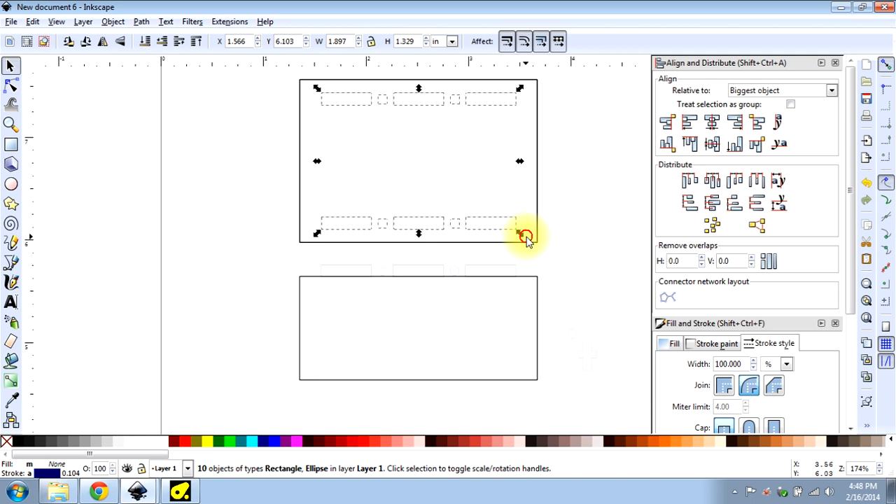
key("ctrl+g")
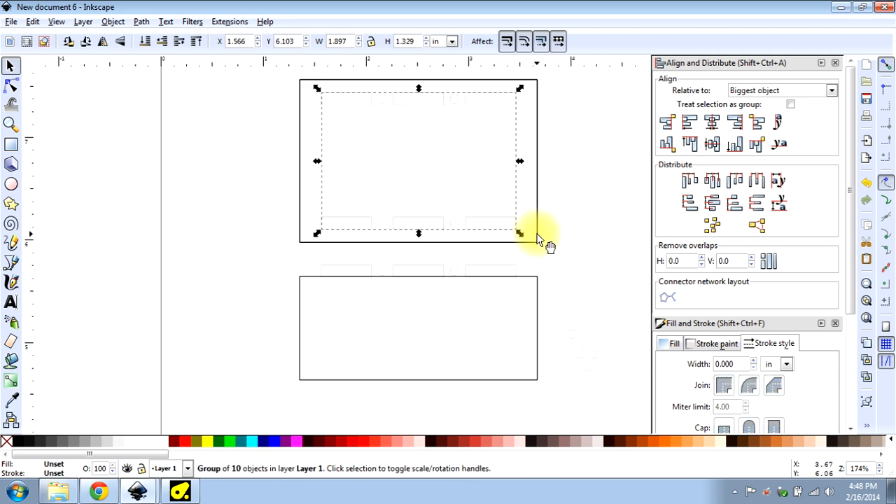
left_click(537, 211, "shift")
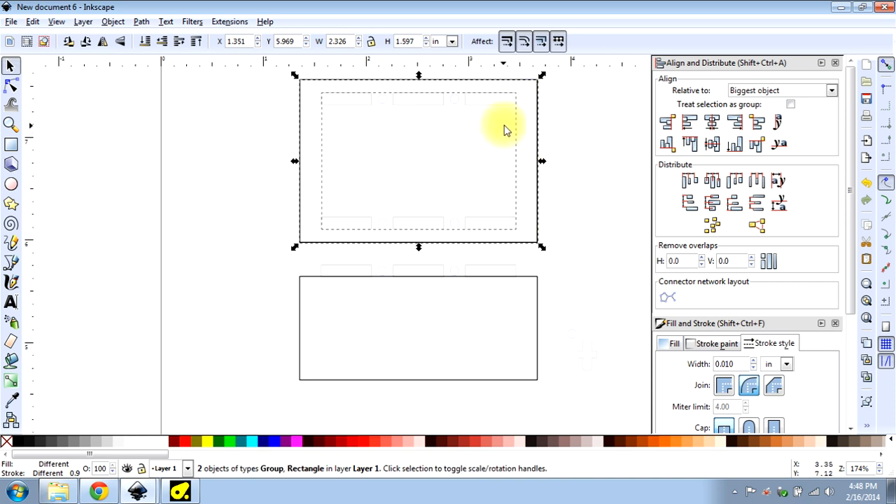
left_click(713, 145)
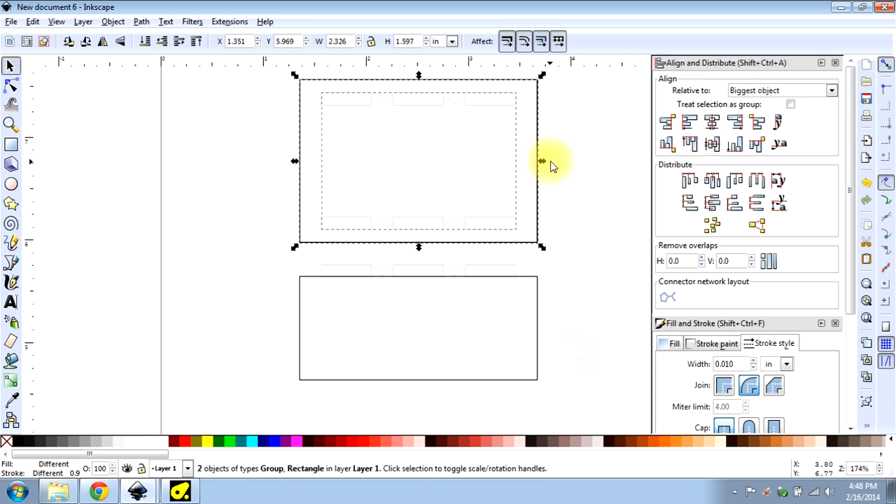
Shift the grouped rows down to Y 6.000 in and center them vertically on the upper panel again
left_click(552, 164)
left_click(500, 222)
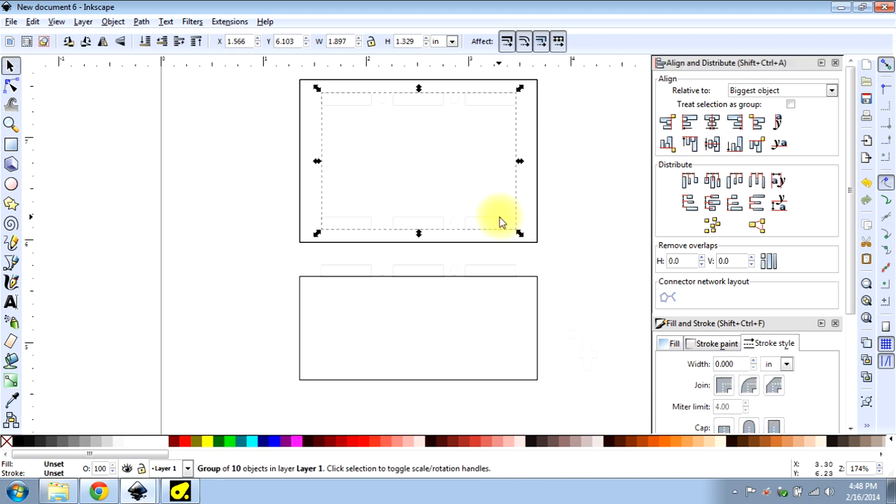
left_click_drag(501, 222, 504, 236)
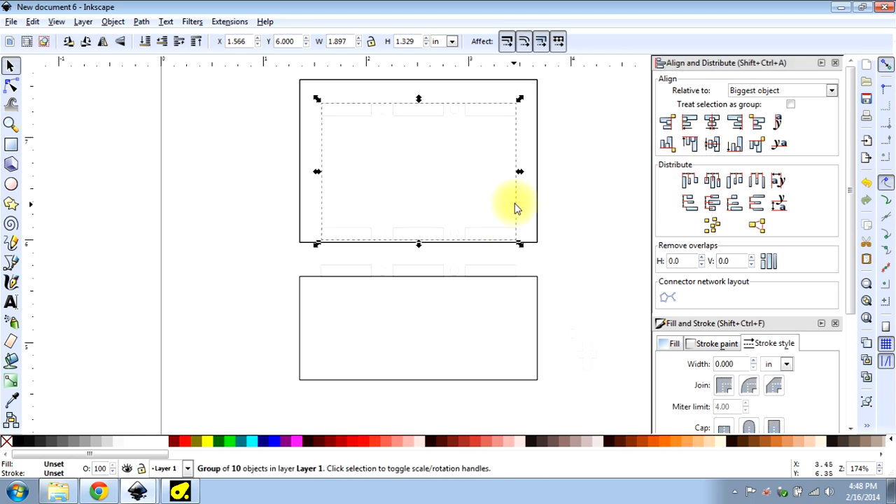
left_click(537, 221, "shift")
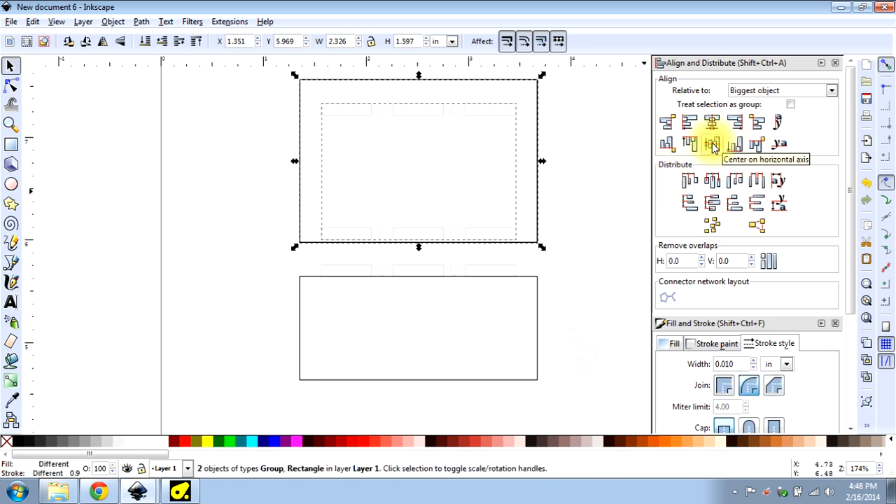
left_click(712, 145)
left_click(625, 171)
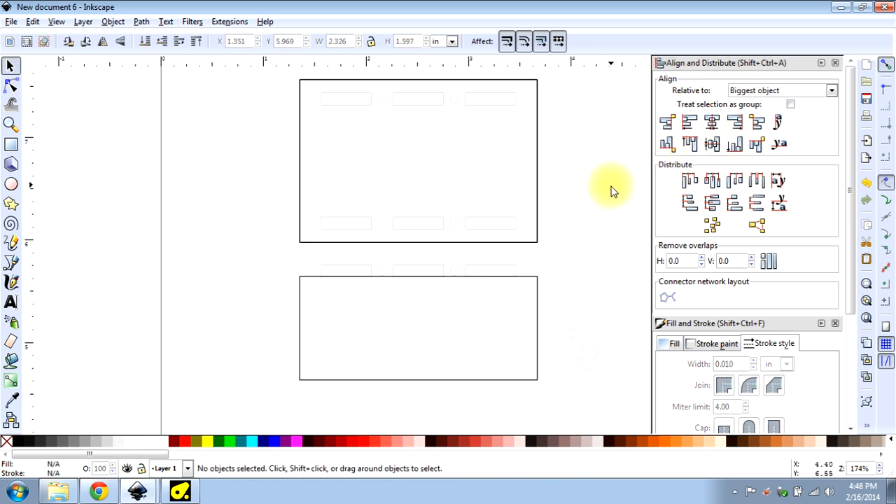
Union the three tab rectangles with the lower panel into one outline
left_click(499, 271)
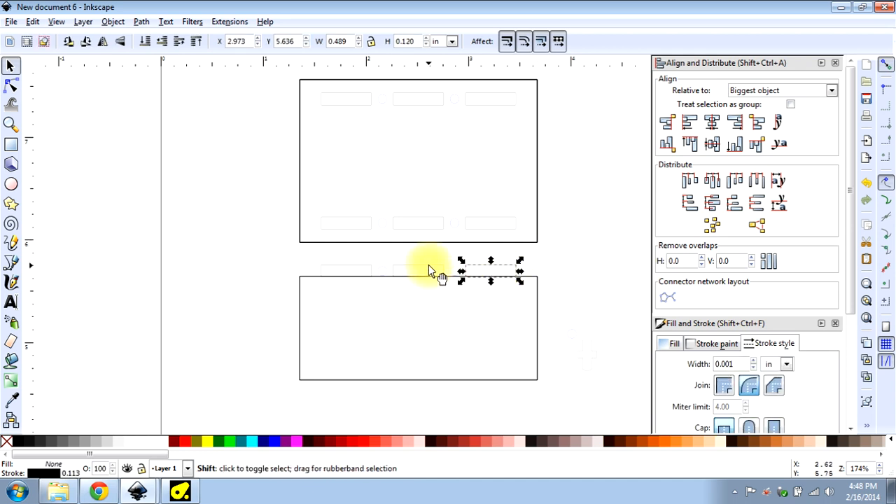
left_click(428, 266, "shift")
left_click(363, 273, "shift")
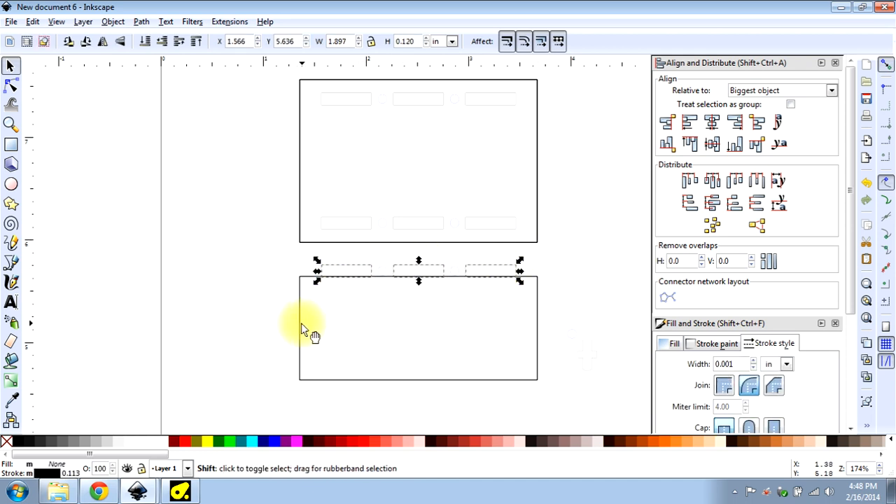
left_click(299, 323, "shift")
left_click(138, 22)
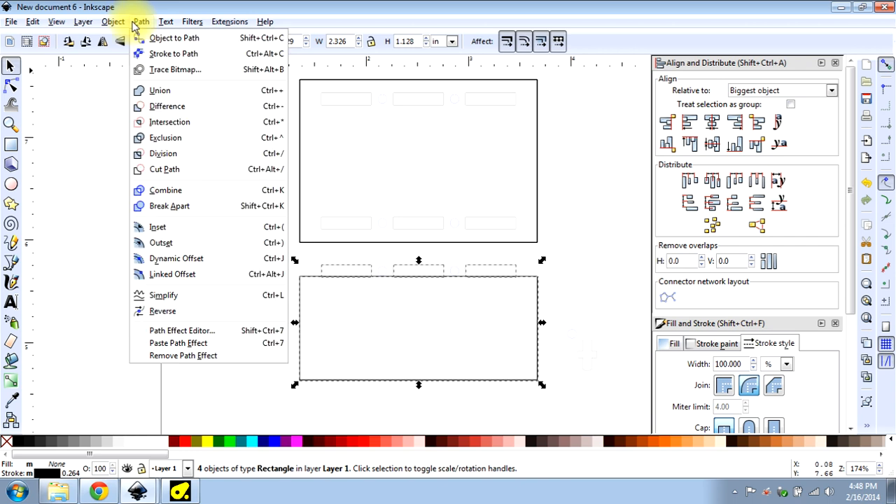
left_click(161, 91)
left_click(213, 293)
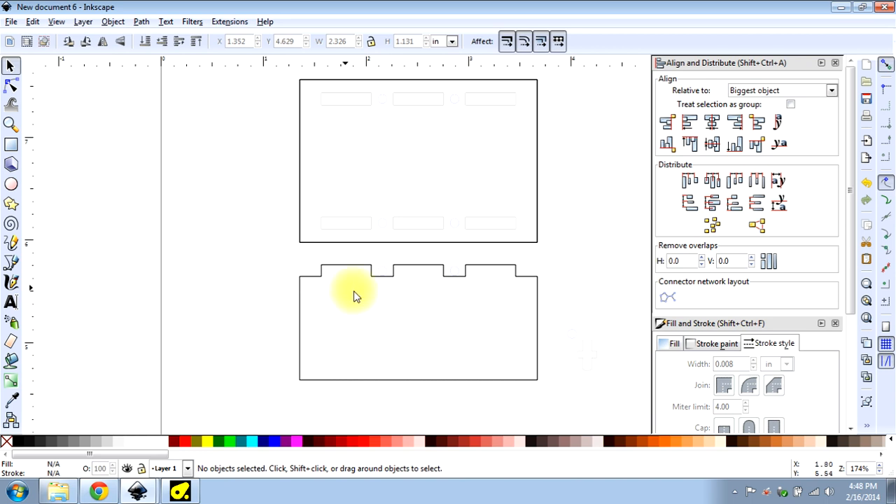
Move the cross-shaped slot to the first gap between the tabs, lining its stem up with the circle at X 2.069 in, Y 5.411 in
left_click_drag(596, 357, 399, 305)
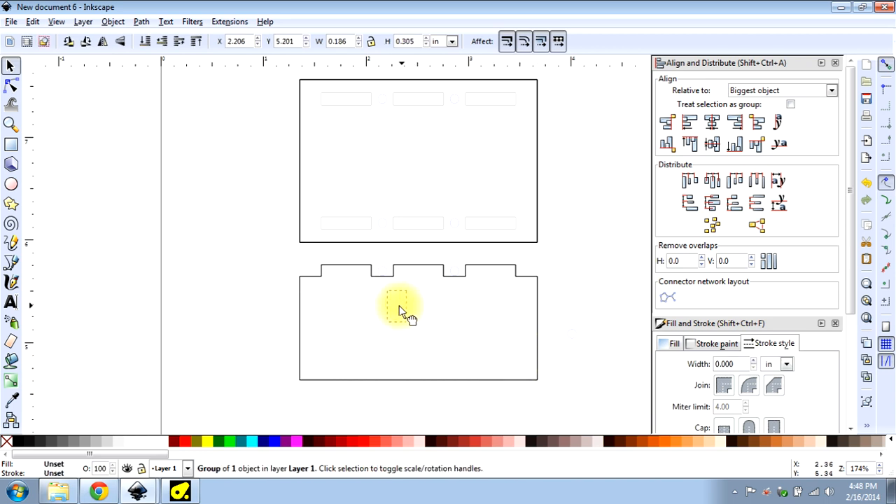
scroll(385, 292, "up", 6, "ctrl")
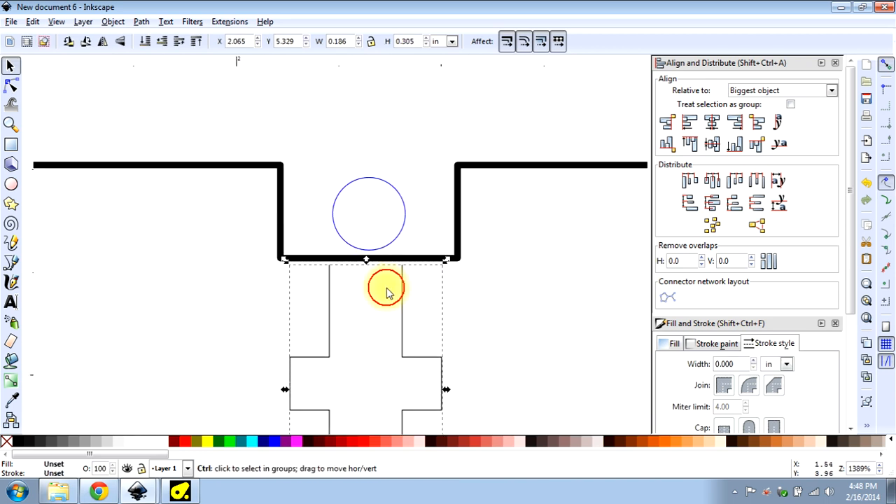
left_click_drag(404, 308, 406, 237)
scroll(301, 296, "down", 3, "ctrl")
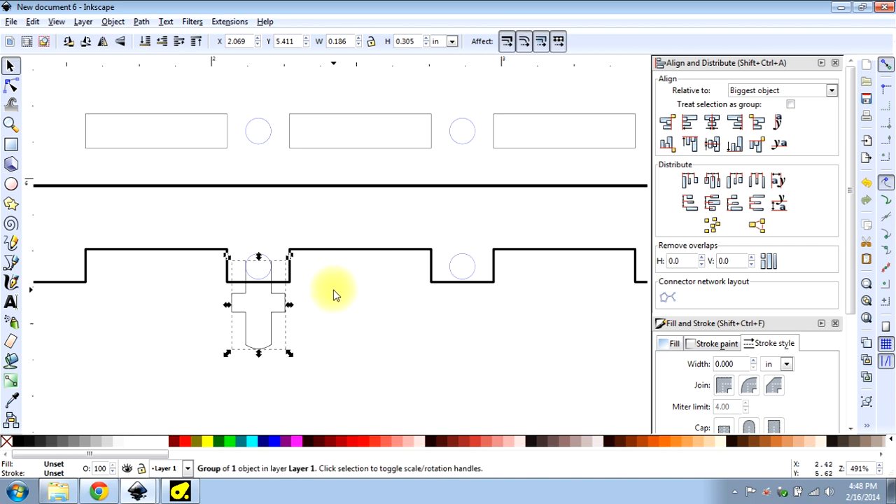
Place a copy of the cross-shaped slot under the circle in the second gap at X 2.773 in, Y 5.396 in
left_click_drag(271, 285, 453, 306)
scroll(483, 292, "up", 3, "ctrl")
scroll(497, 291, "up", 1, "ctrl")
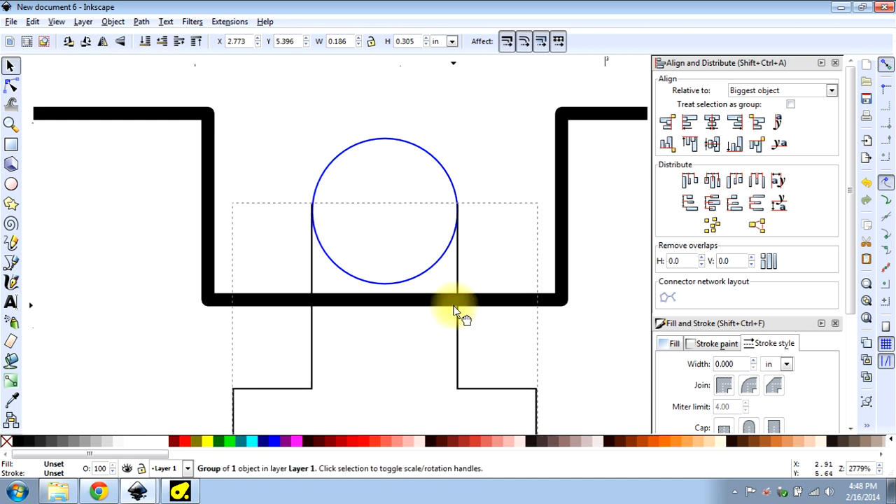
scroll(455, 309, "down", 2, "ctrl")
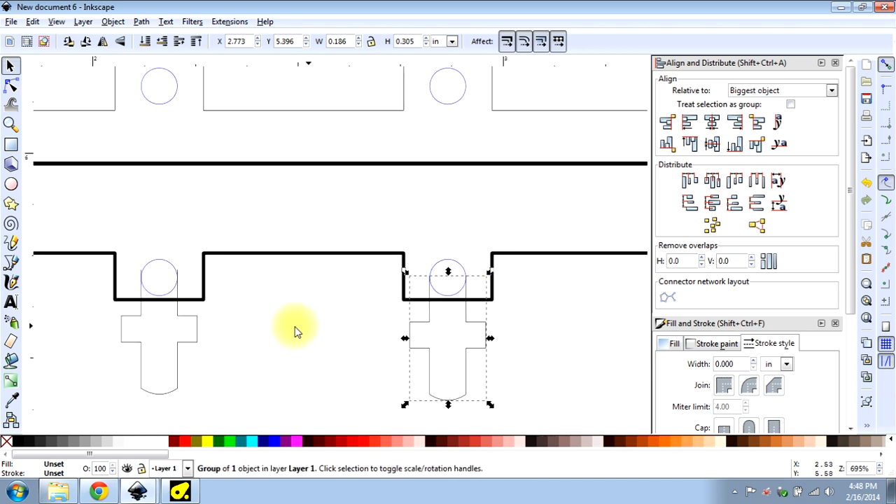
Center both cross-shaped slots on one horizontal axis and move them down to Y 5.340 in so their stems start at the gap edges
left_click(195, 337, "shift")
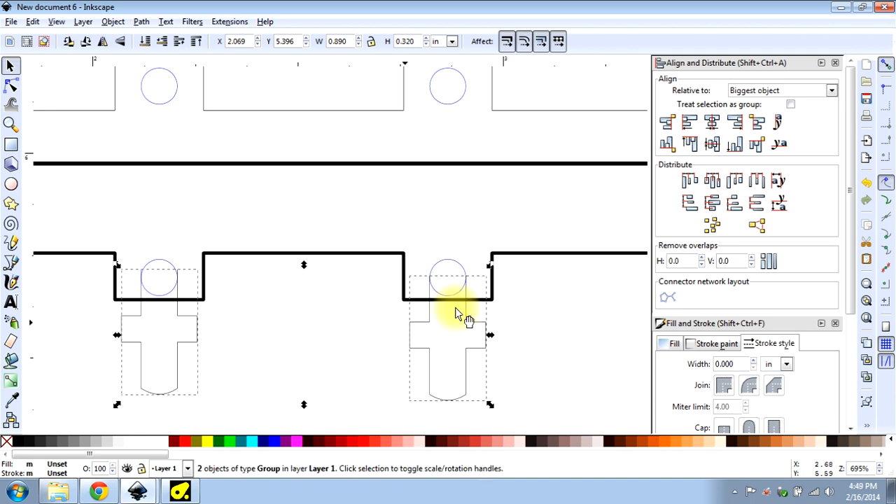
left_click(711, 147)
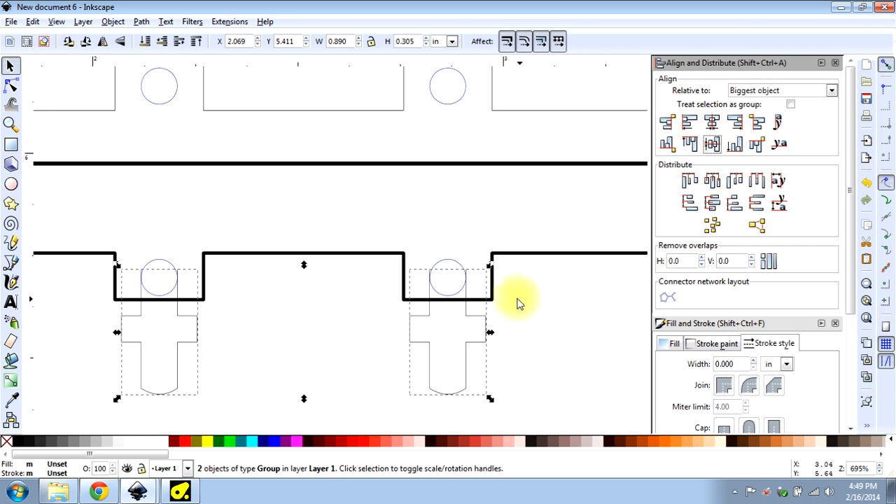
scroll(518, 303, "up", 3)
left_click_drag(427, 350, 431, 436)
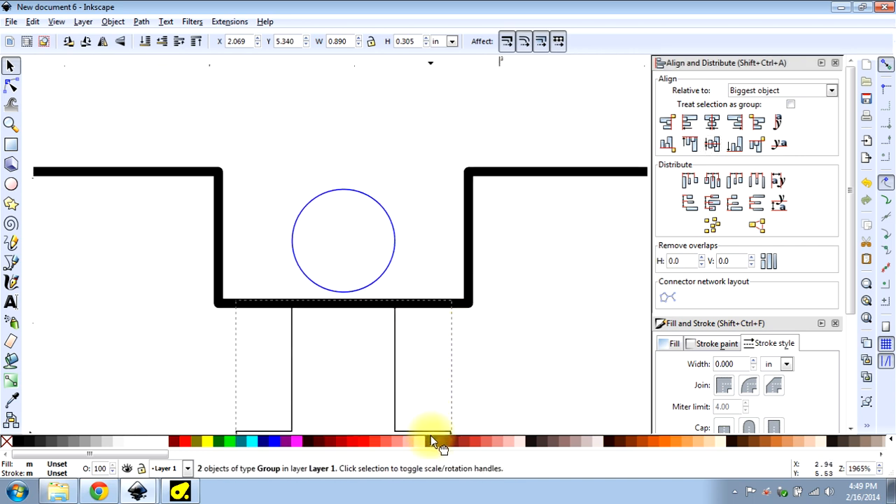
Delete the two circles inside the gaps between the lower panel's tabs
left_click(539, 340)
scroll(586, 291, "down", 3)
left_click(515, 272)
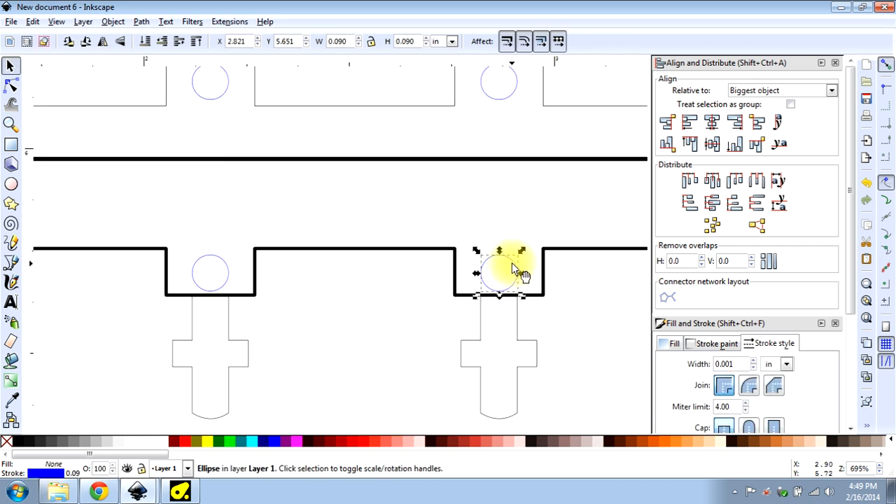
key("Delete")
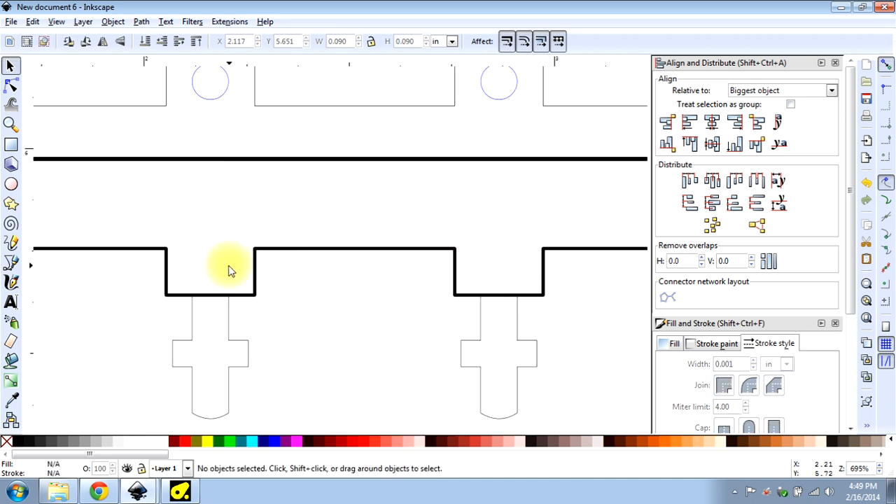
Group the lower panel outline with its two cross-shaped slots
scroll(316, 246, "down", 5)
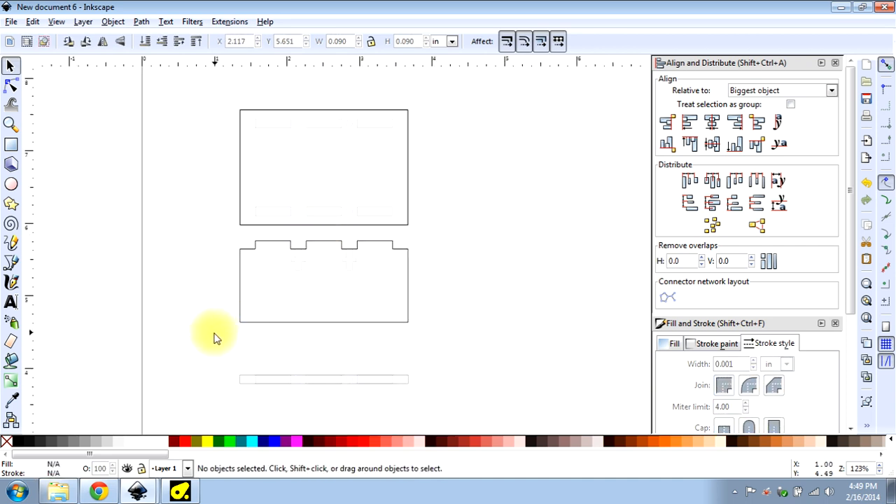
left_click_drag(214, 333, 413, 236)
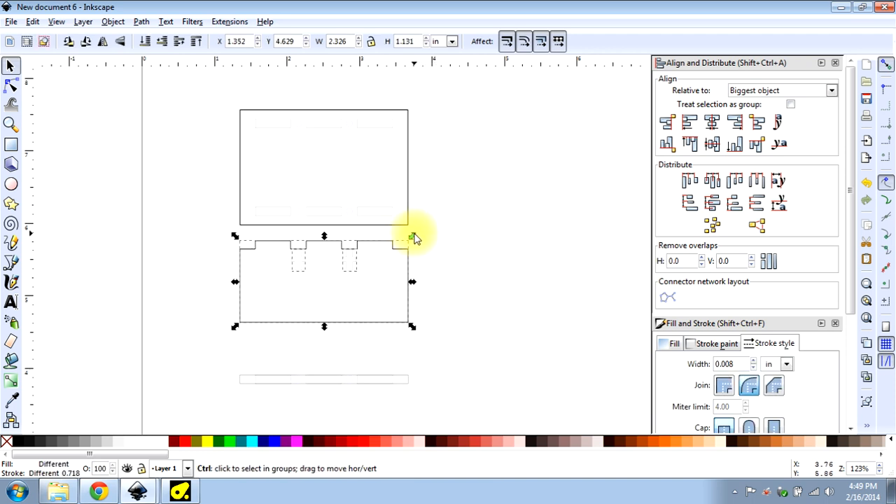
key("ctrl+g")
Draw a narrow vertical rectangle about 0.10 in wide and 1.09 in high between the upper panel's two rightmost slots
scroll(412, 230, "up", 1)
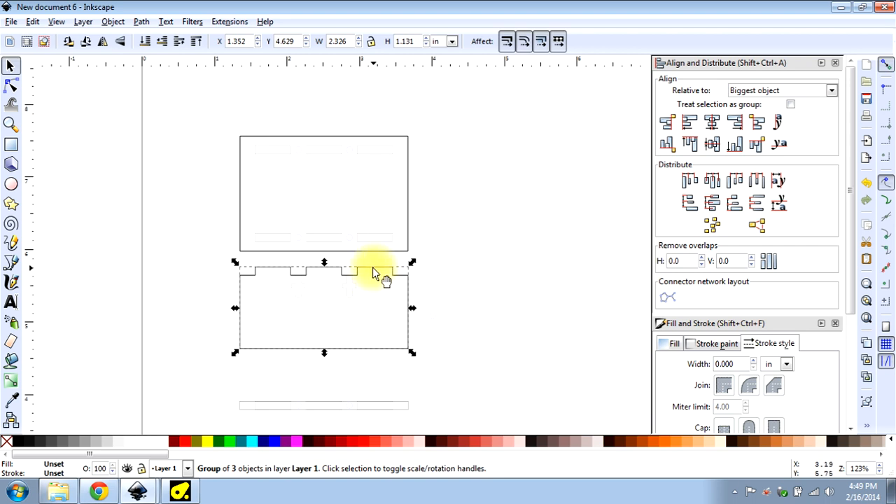
left_click(10, 146)
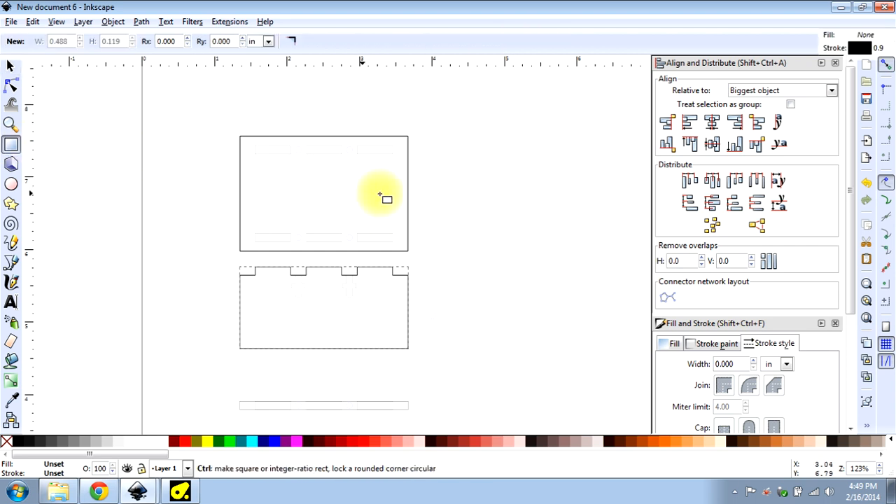
scroll(386, 196, "up", 1)
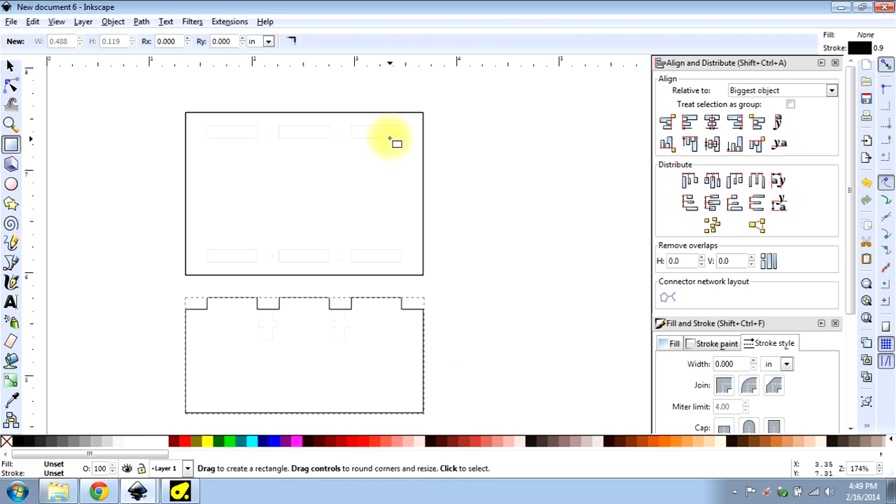
left_click_drag(390, 138, 398, 249)
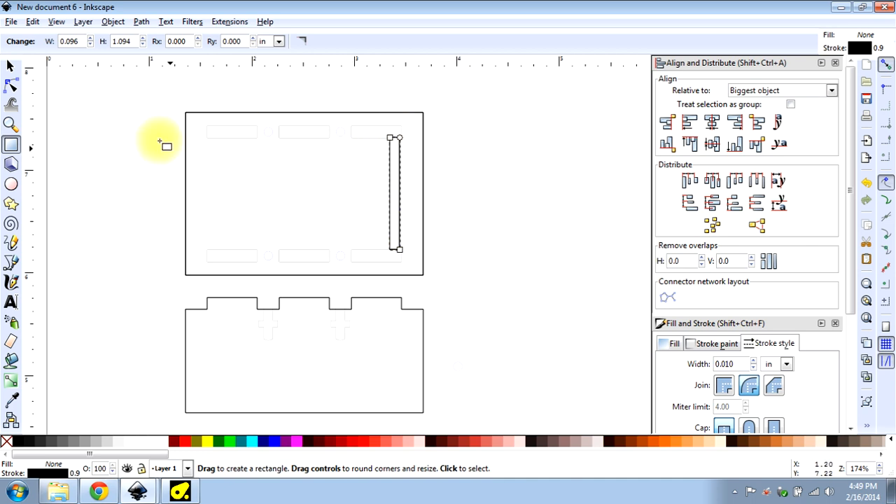
left_click(8, 66)
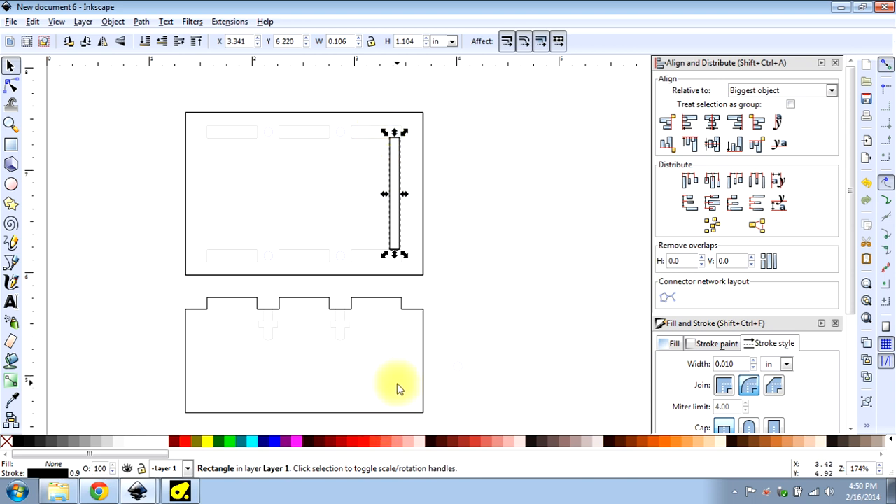
Rotate the narrow rectangle 90 degrees onto the lower panel's shoulder line and stretch it to the panel's bottom edge, 1.013 in high
left_click_drag(399, 217, 456, 317)
left_click(85, 43)
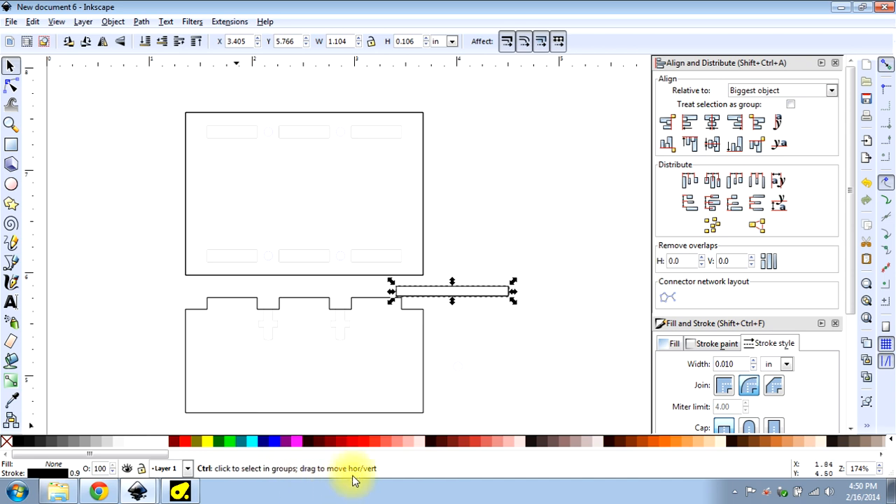
scroll(411, 358, "up", 3, "ctrl")
left_click_drag(435, 163, 367, 229)
scroll(466, 286, "down", 5)
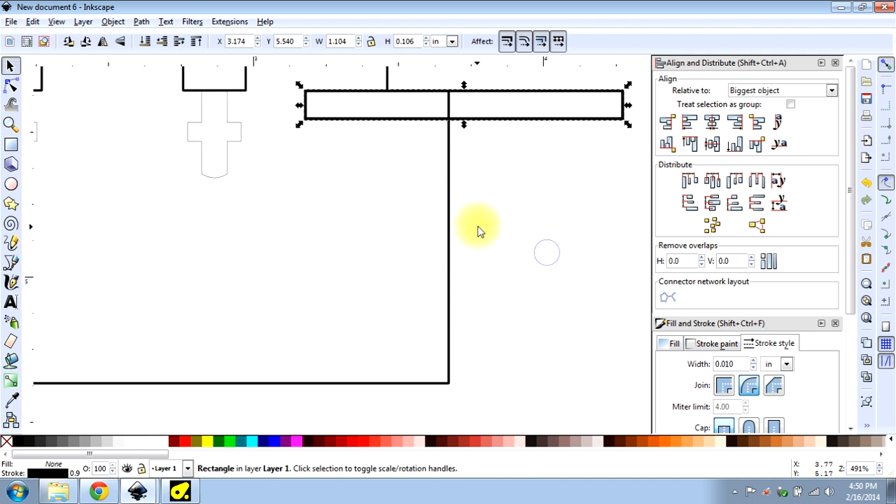
left_click_drag(468, 129, 468, 394)
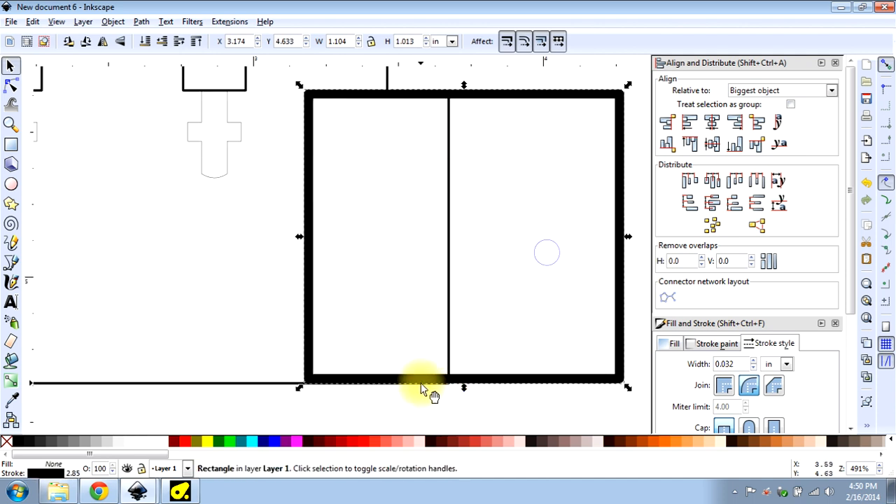
scroll(313, 355, "down", 2, "ctrl")
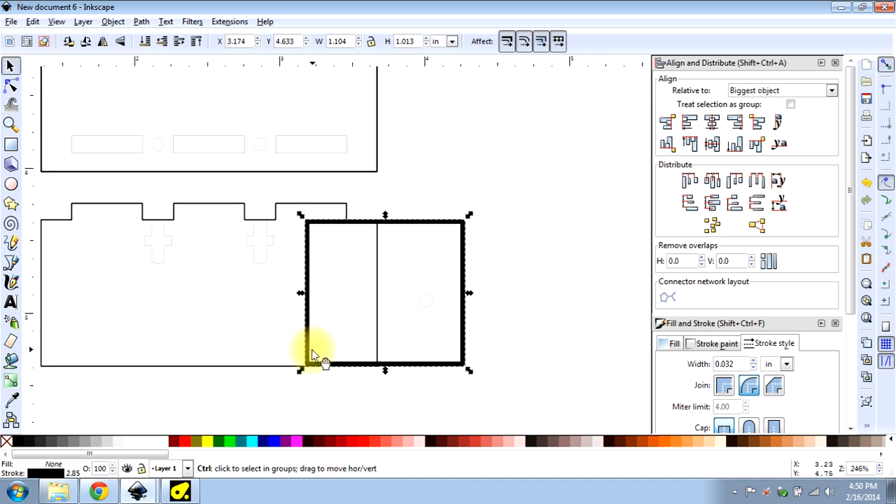
Rotate the resized rectangle back 90 degrees and place it to the right of the upper panel at X 4.216 in, Y 6.063 in
left_click(69, 41)
left_click_drag(435, 369, 535, 194)
scroll(504, 327, "up", 2)
scroll(504, 329, "up", 2, "ctrl")
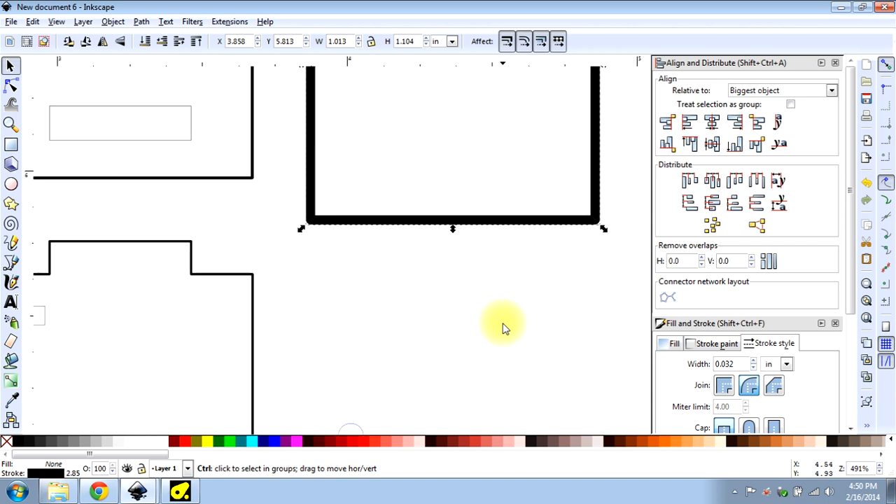
scroll(501, 326, "down", 3, "ctrl")
scroll(510, 303, "up", 1)
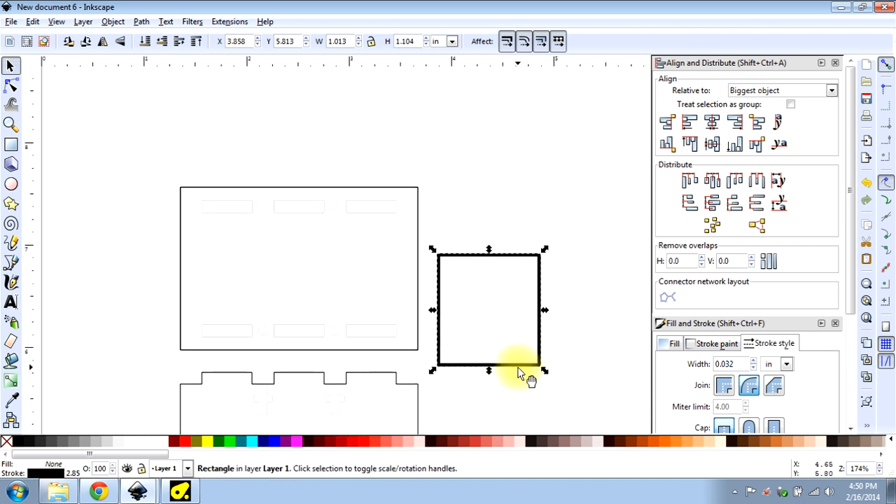
left_click_drag(520, 365, 558, 350)
scroll(513, 322, "down", 3)
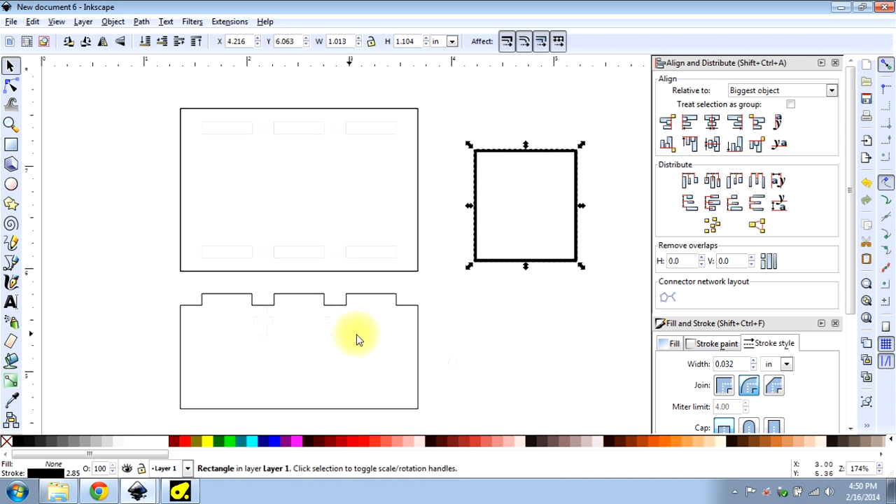
Delete the stray circle beside the lower panel
left_click_drag(436, 341, 482, 371)
key("Delete")
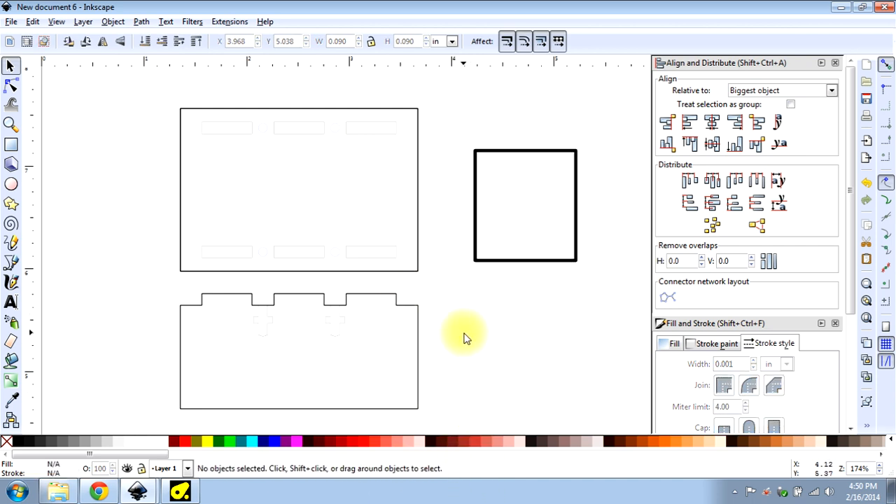
Duplicate the side panel, set the copy's width to 0.120 in and place it on the upper panel at X 3.365 in, Y 6.204 in
left_click(501, 250)
left_click(515, 260)
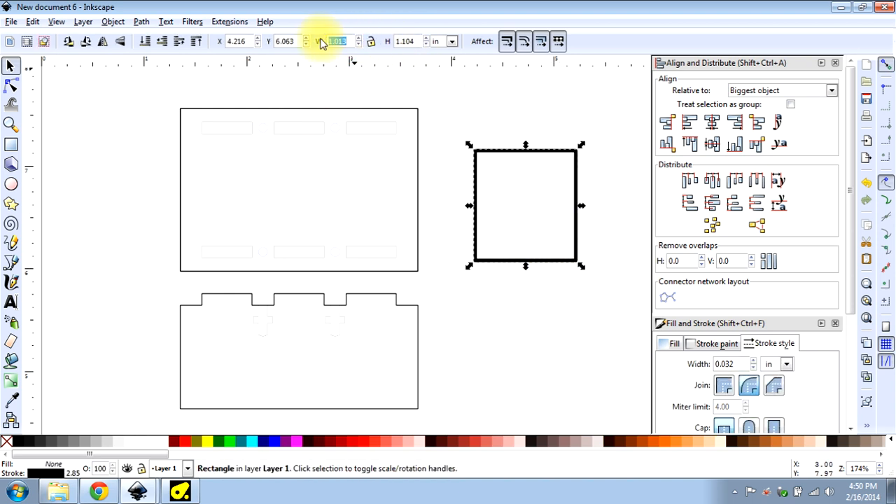
key("Return")
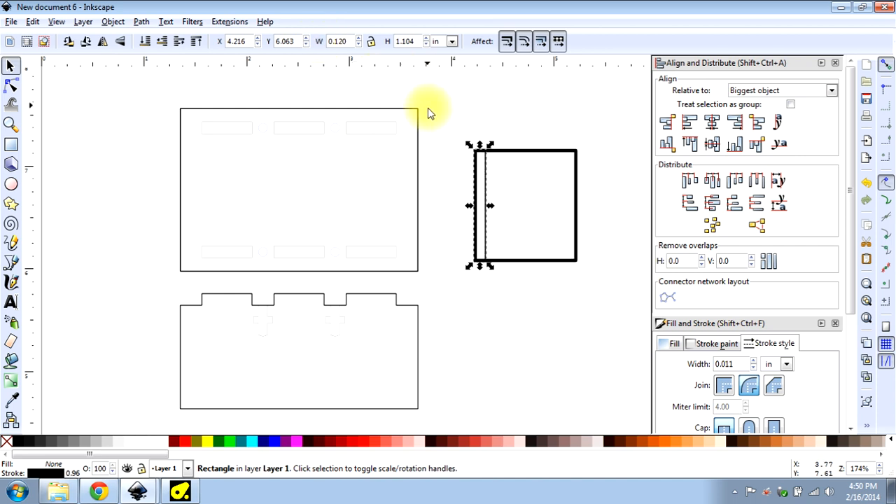
left_click(484, 177)
left_click_drag(488, 195, 397, 174)
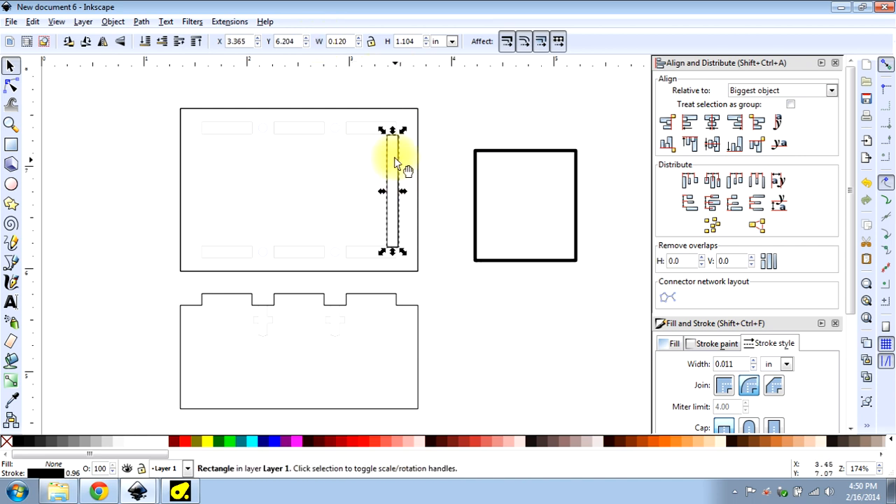
Make two 0.120 by 0.311 in tab rectangles from copies of the strip and move them out to the side panel's left edge
left_click_drag(394, 131, 395, 164)
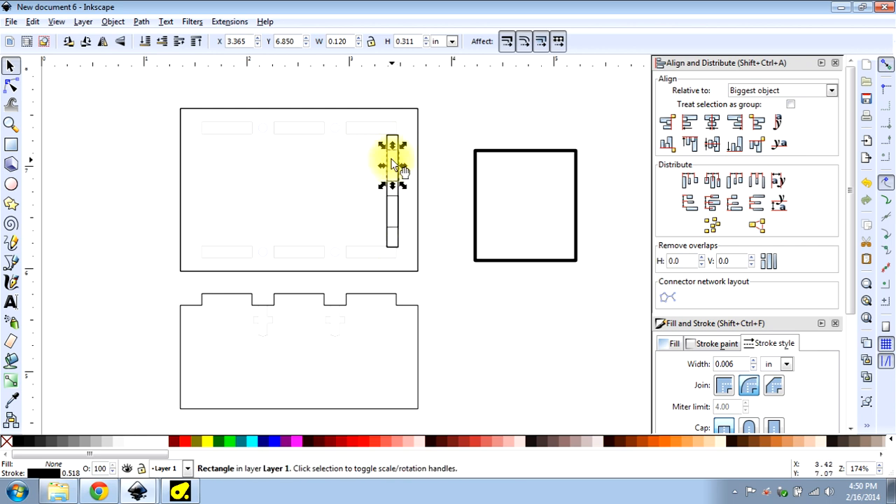
left_click(396, 205, "shift")
key("ctrl")
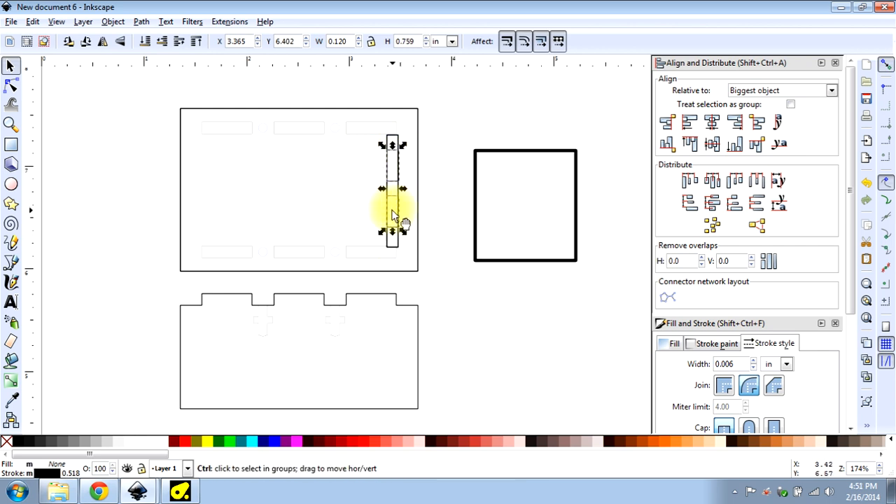
left_click_drag(393, 217, 468, 239)
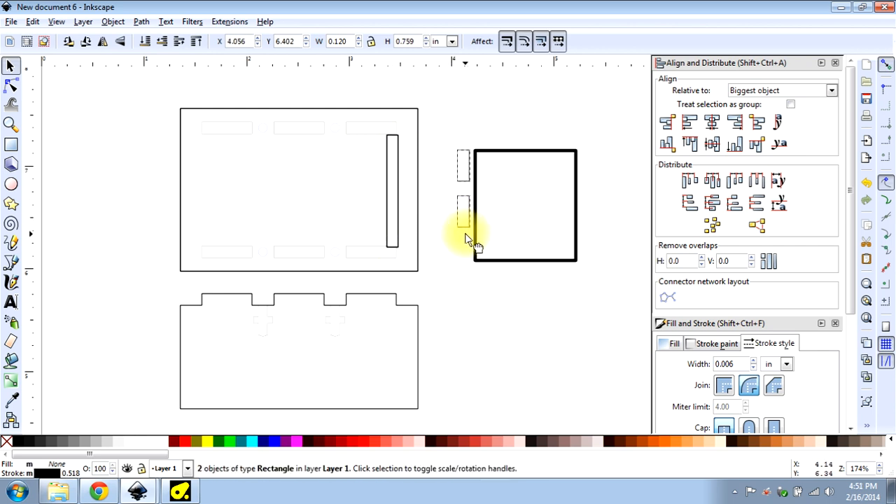
Place a duplicate of the long strip on the lower panel at X 3.365 in, Y 4.668 in, and shorten it to 0.816 in
left_click(396, 188)
key("ctrl+d")
left_click_drag(394, 186, 394, 345)
left_click_drag(394, 289, 398, 320)
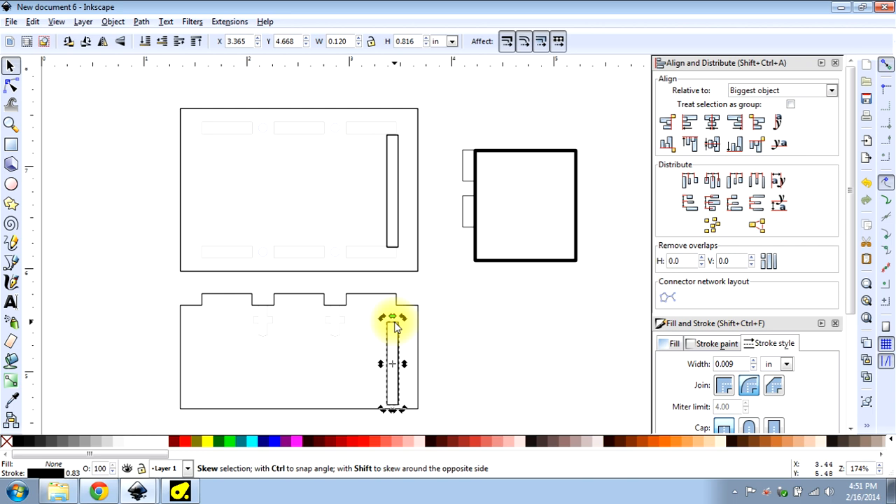
Place two 0.120 by 0.215 in rectangles along the lower panel's strip, at Y 4.809 in and Y 5.148 in
left_click_drag(392, 317, 398, 371)
key("ctrl+z")
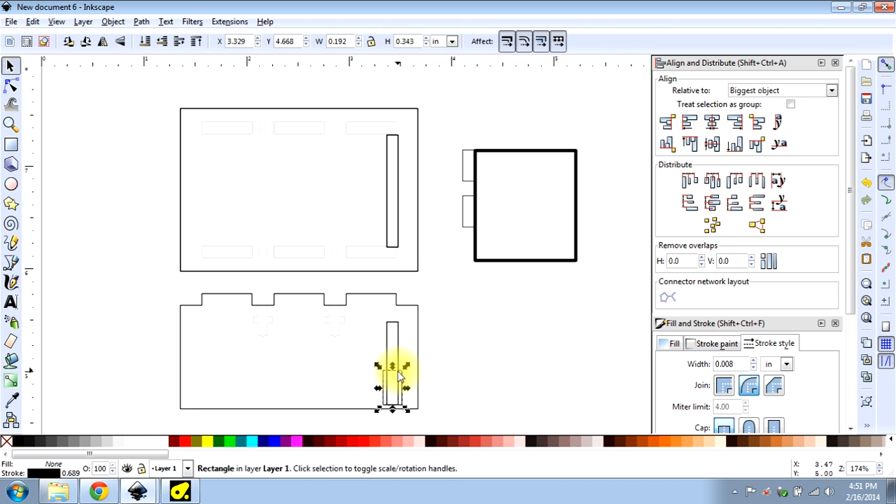
key("ctrl+z")
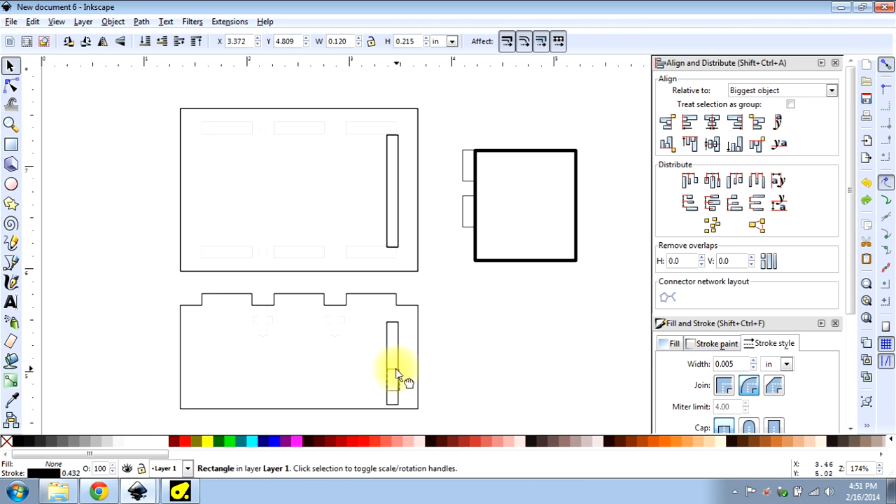
left_click(396, 373)
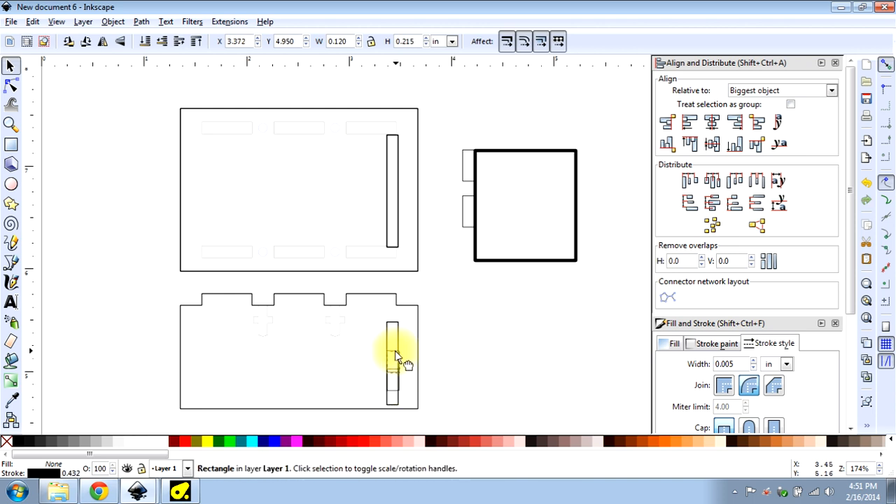
left_click(392, 338)
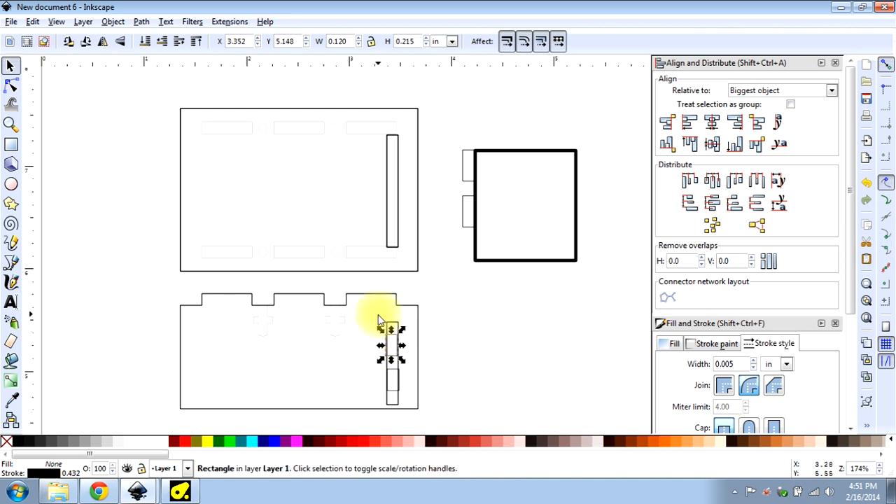
Center the two short rectangles and the long strip on one vertical axis, and select the long strip on the lower panel
left_click_drag(378, 315, 422, 415)
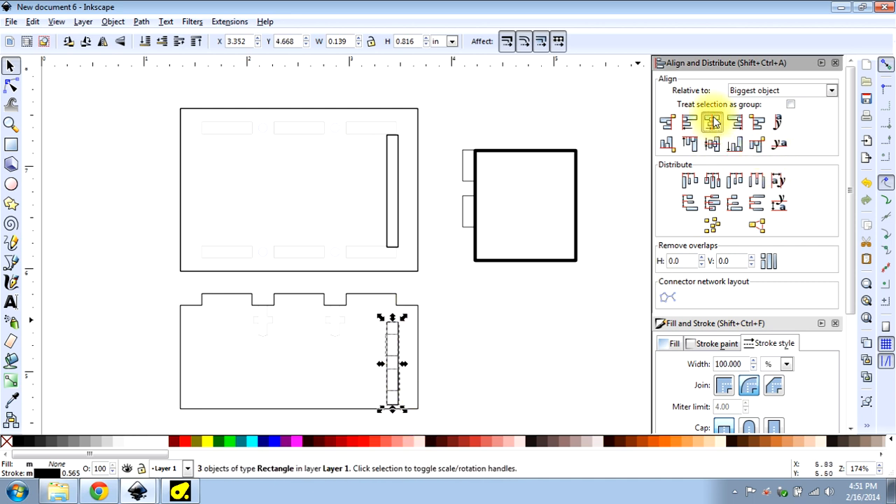
left_click(553, 343)
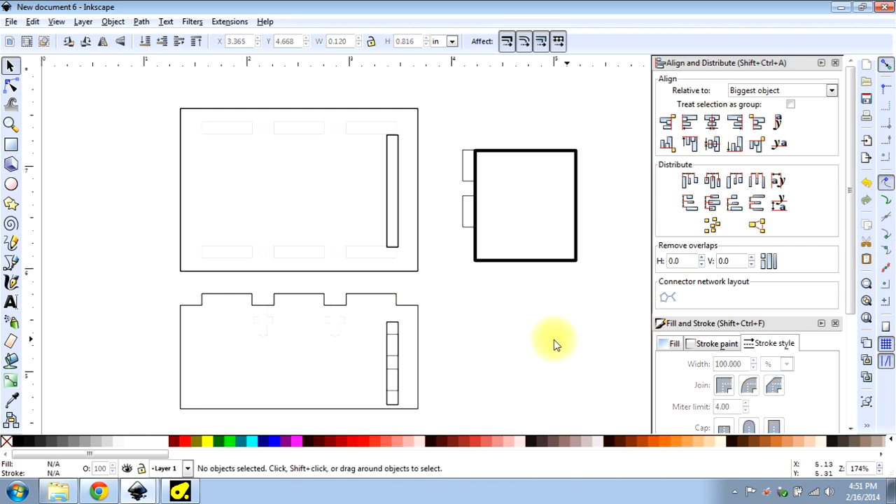
left_click(385, 320)
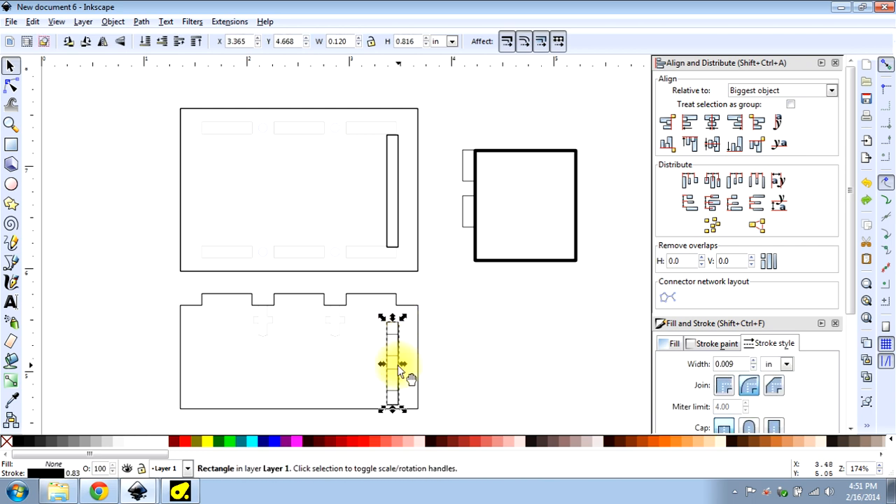
left_click(391, 152)
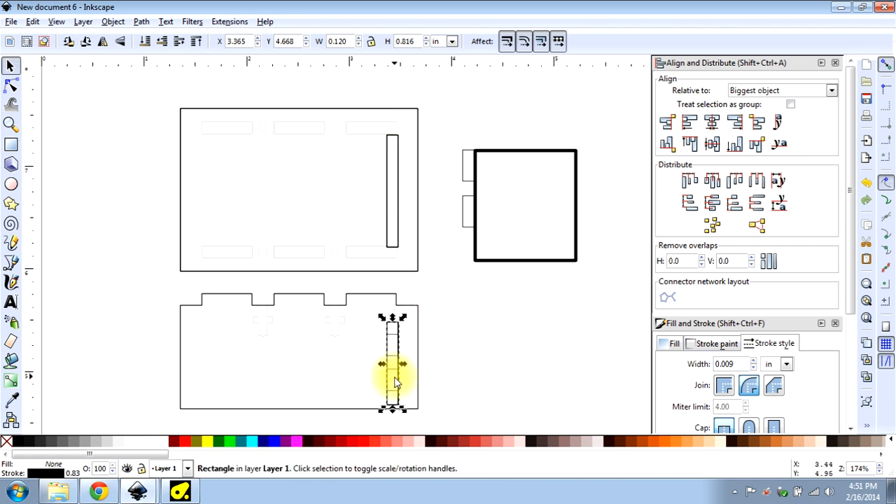
Duplicate the lower panel's long strip with its two short rectangles, place the copy beside the panel, group it and rotate it 90° counterclockwise
left_click_drag(394, 379, 515, 360)
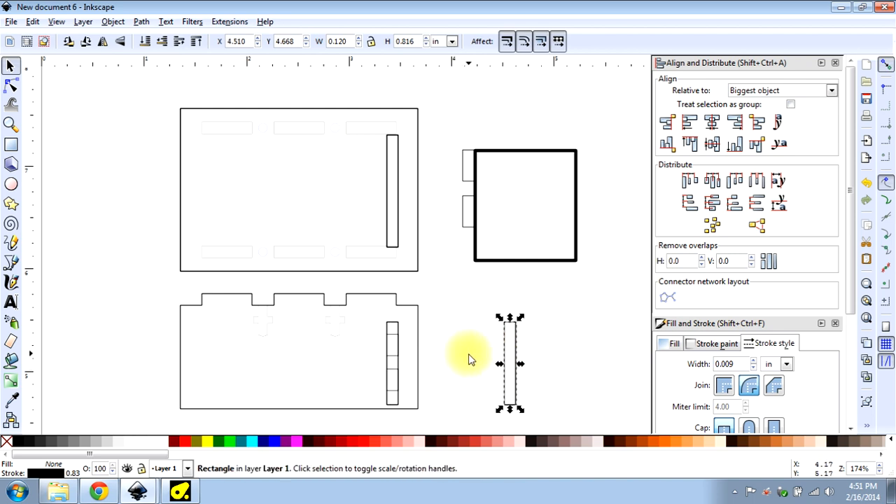
key("ctrl+z")
left_click_drag(450, 420, 371, 305)
key("ctrl+d")
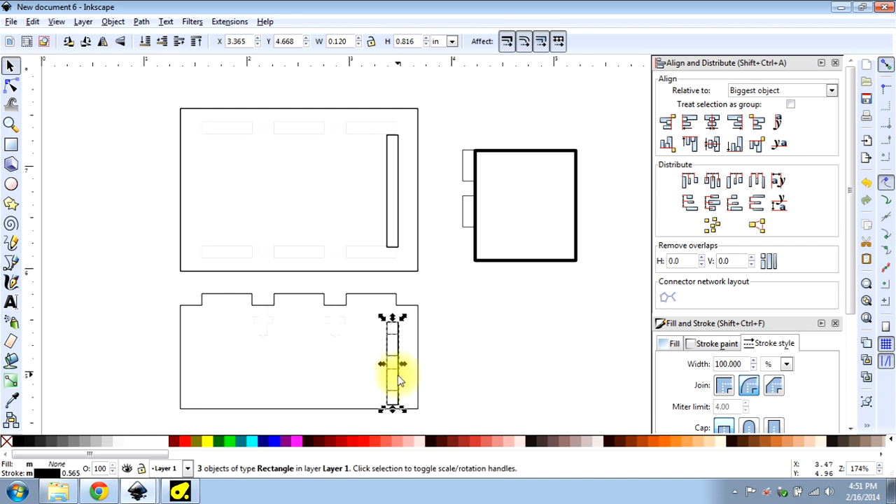
left_click_drag(383, 379, 506, 370)
key("ctrl+g")
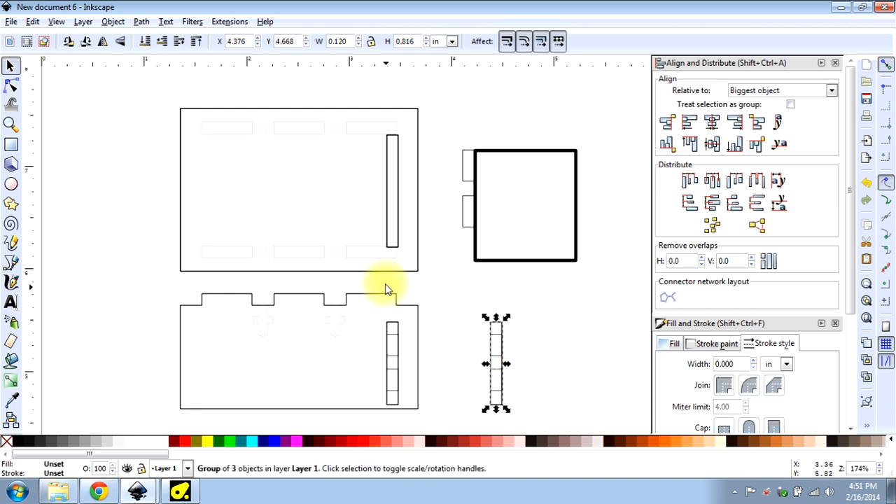
left_click(68, 42)
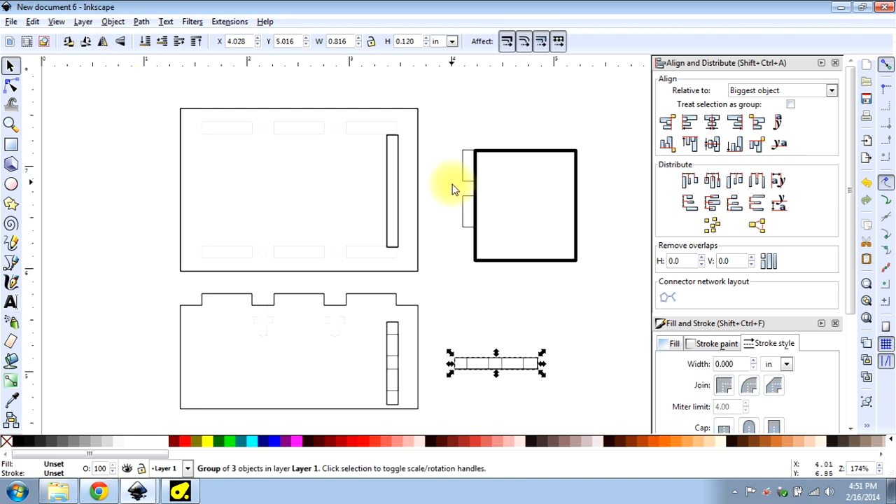
Center the rotated strip group horizontally on the side panel and place it against the panel's lower edge, at X 4.315 in, Y 5.989 in
left_click(525, 264, "shift")
left_click(711, 122)
left_click(567, 347)
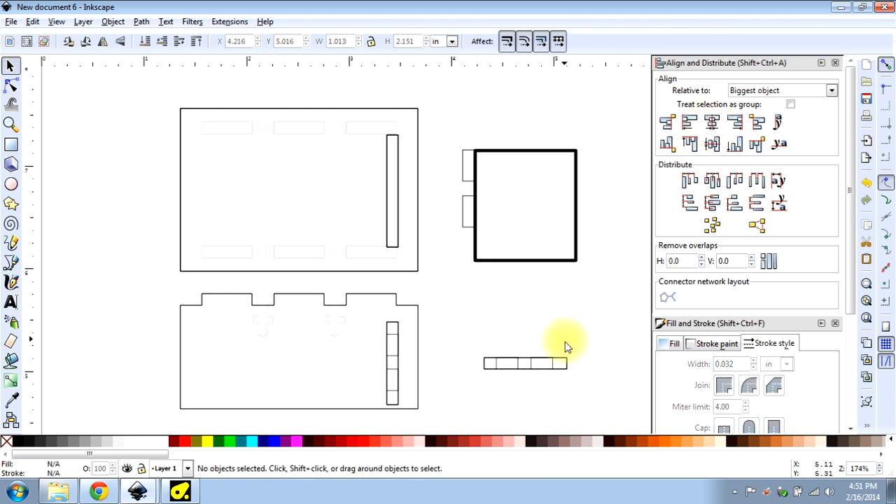
left_click_drag(538, 362, 560, 257)
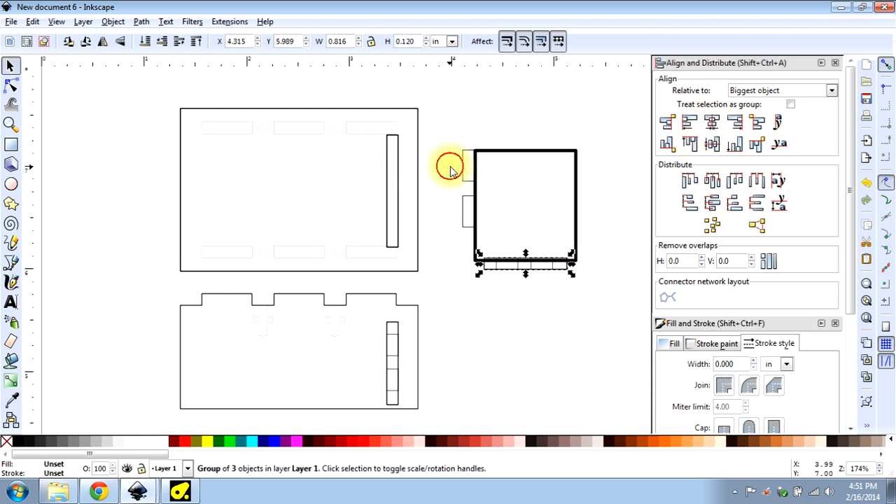
Delete the side panel together with its left tabs and the strip group along its lower edge
left_click_drag(603, 121, 499, 170)
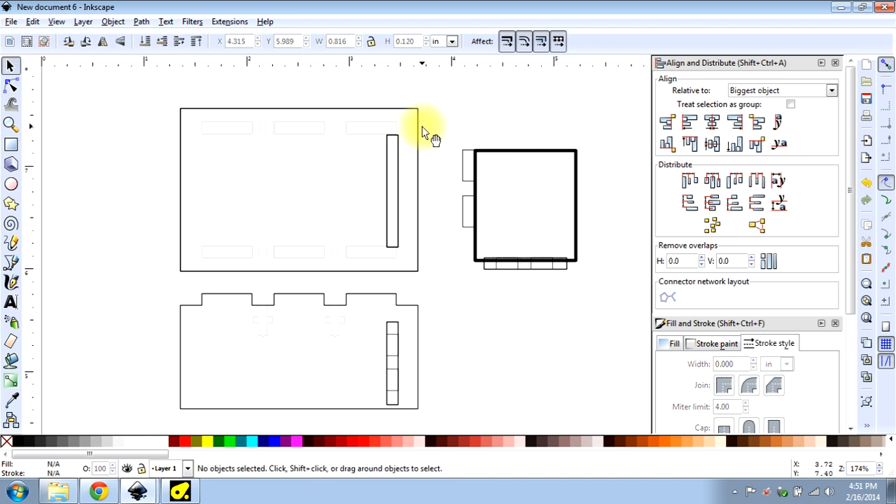
left_click(445, 243)
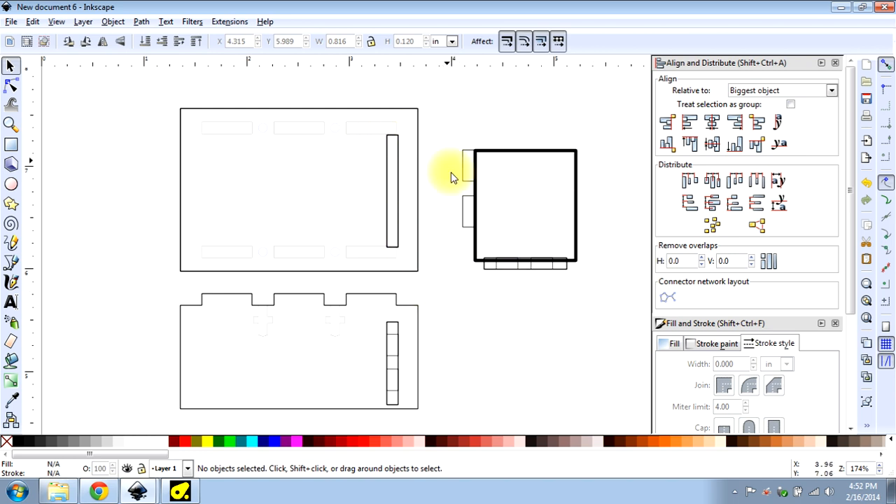
left_click_drag(445, 123, 612, 331)
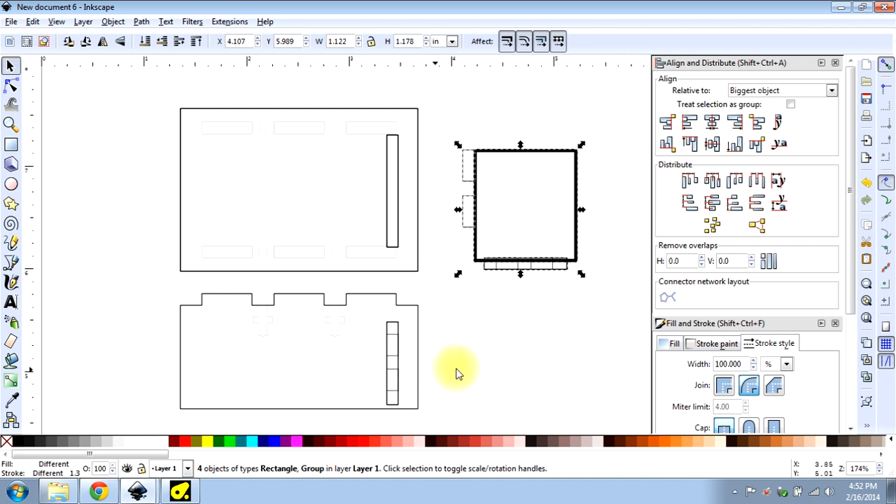
left_click_drag(448, 118, 592, 340)
key("Delete")
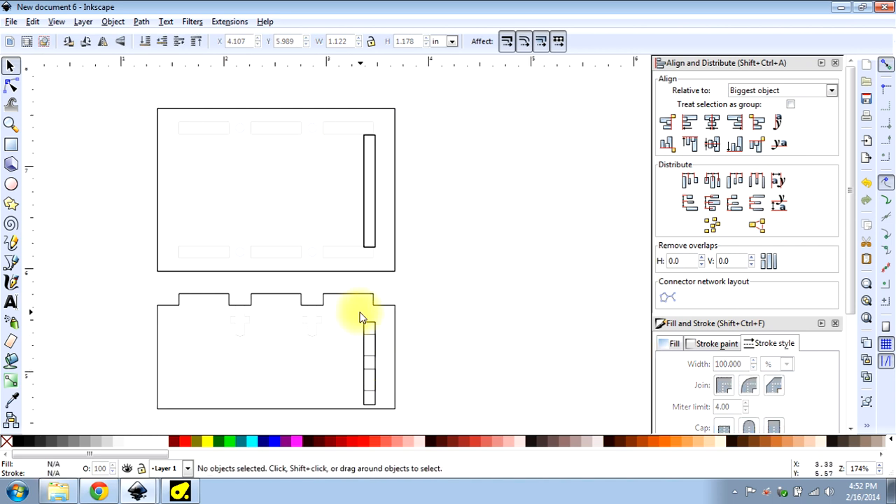
Delete the vertical strips on the lower and upper panels and the leftover group of six objects below the lower panel
mouse_move(359, 317)
left_mouse_down()
mouse_move(394, 414)
mouse_move(387, 422)
left_mouse_up()
key("Delete")
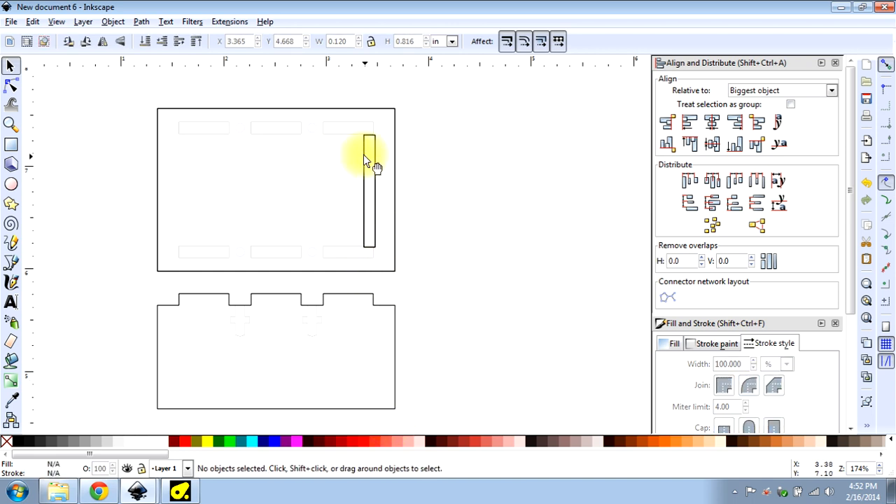
left_click(378, 189)
key("Delete")
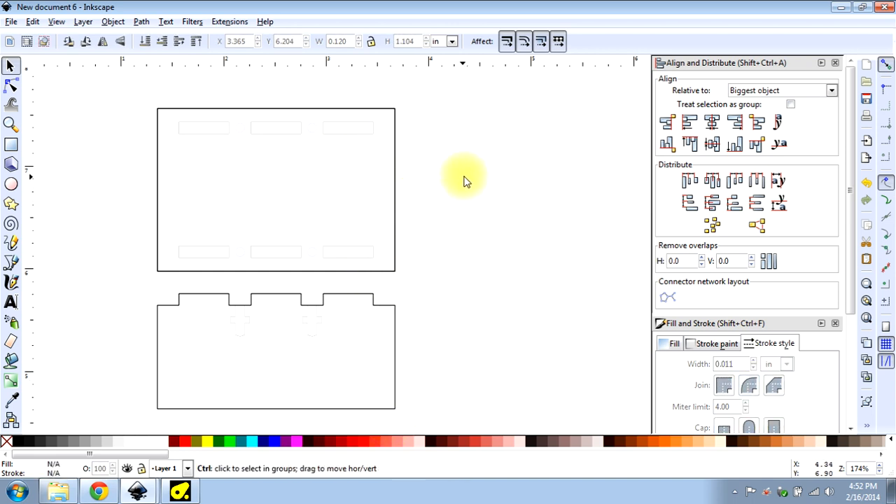
scroll(519, 167, "down", 2)
left_click_drag(288, 308, 461, 356)
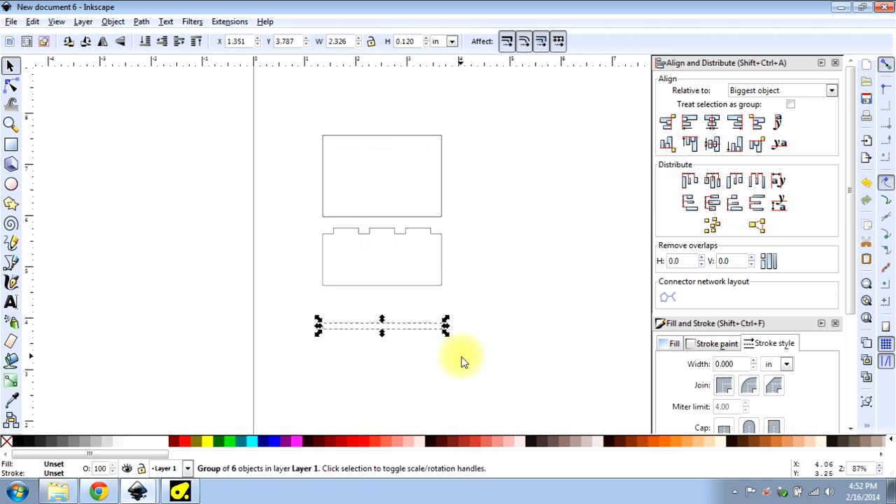
key("Delete")
Set the stroke width of both remaining panels and their slots to 0.001 in
scroll(466, 326, "up", 2)
left_click_drag(300, 159, 494, 381)
left_click(740, 367)
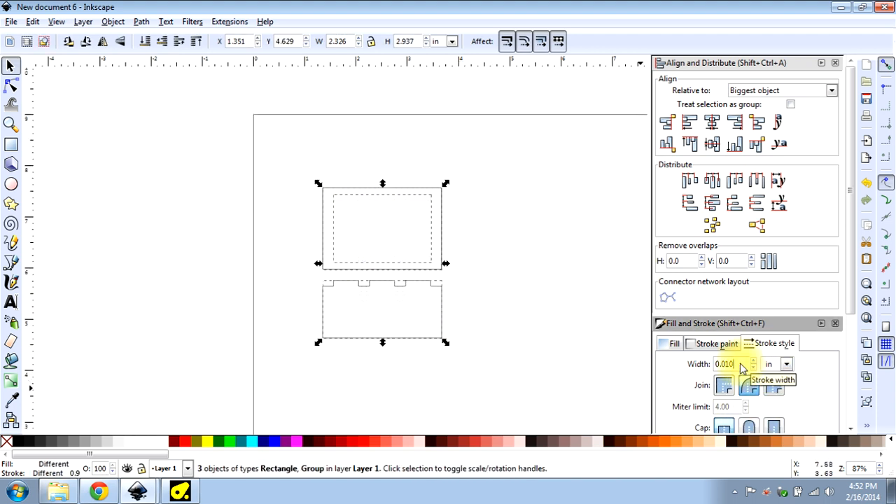
key("Return")
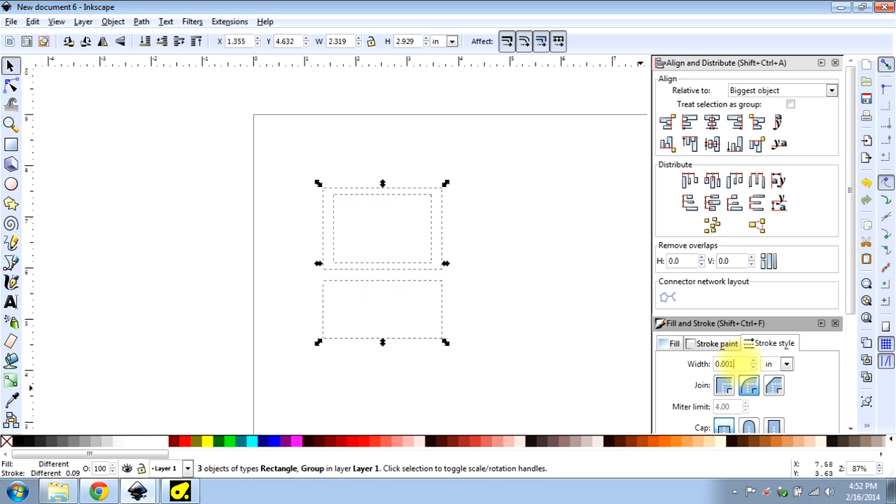
Move both panels together into the page's lower-left corner, at X 0.038 in, Y 0.022 in
scroll(742, 346, "down", 3)
scroll(524, 310, "down", 3)
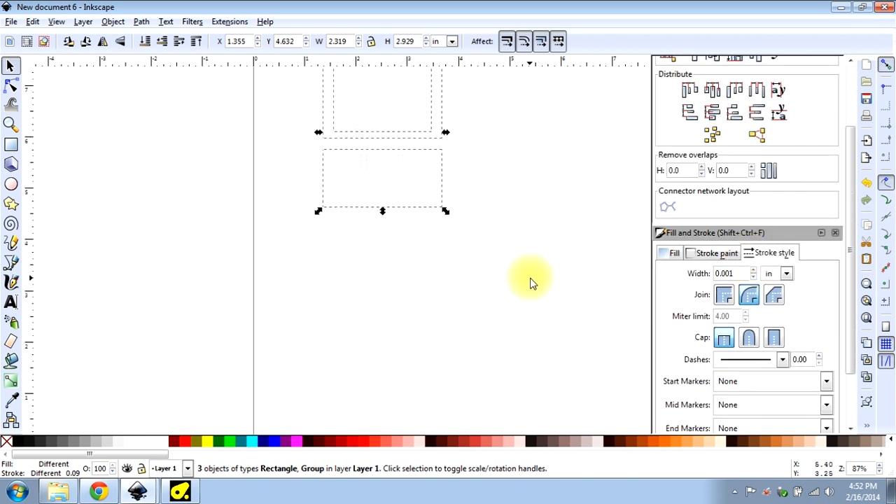
scroll(551, 273, "down", 1)
left_click_drag(434, 231, 395, 399)
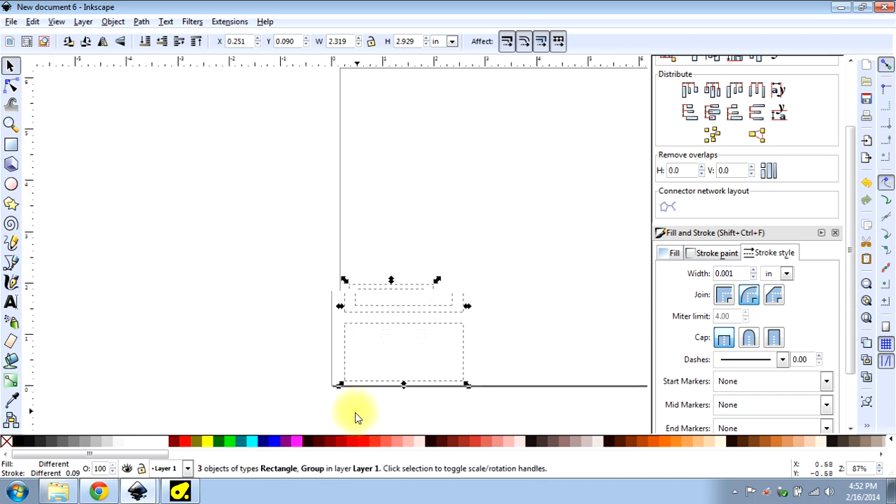
scroll(326, 352, "up", 6)
left_click_drag(378, 364, 314, 380)
scroll(160, 386, "down", 4)
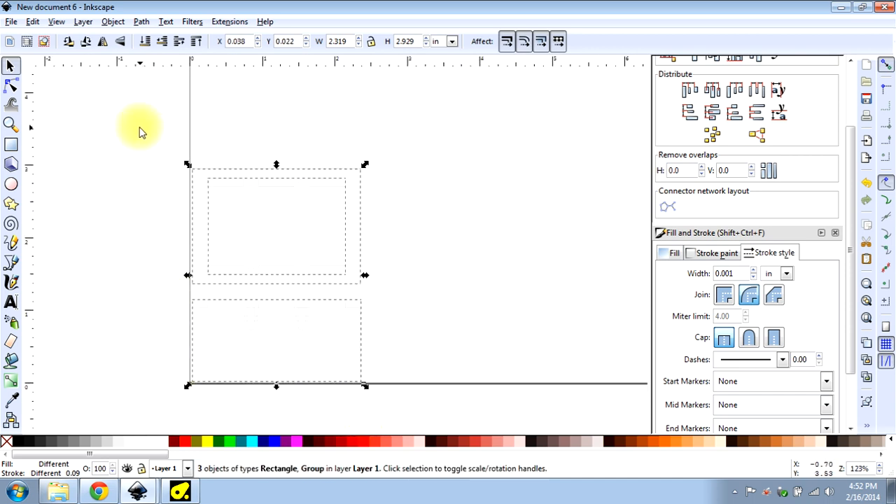
Place the upper panel with its slots to the right of the tabbed panel, at X 2.446 in, Y 0.051 in
left_click_drag(150, 132, 373, 294)
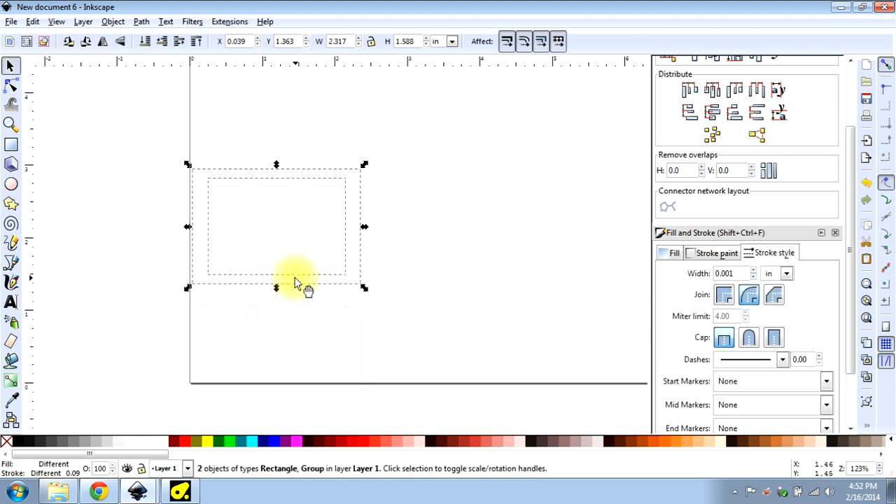
left_click_drag(302, 282, 475, 382)
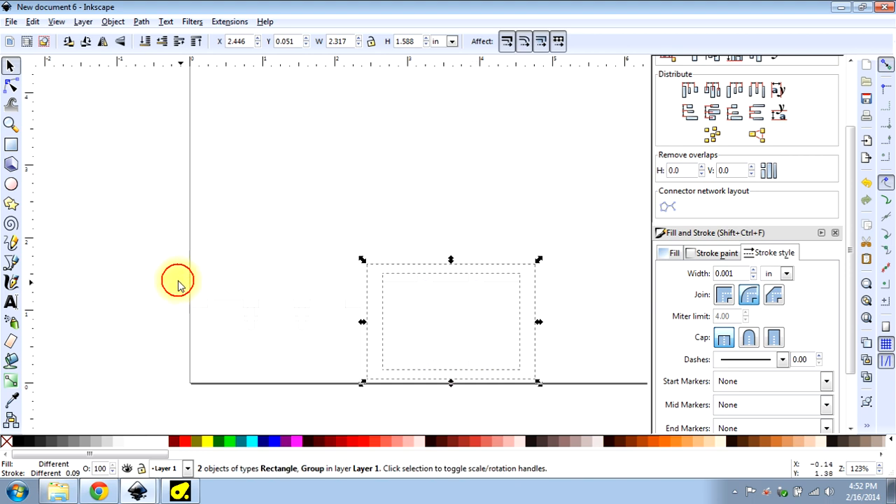
left_click(178, 284)
Convert both panels and their slots from objects to paths
left_click_drag(91, 172, 595, 420)
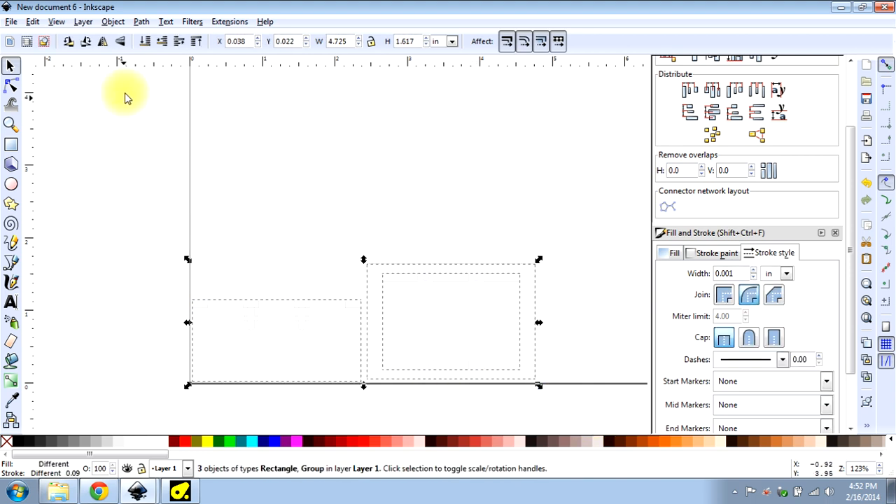
left_click(141, 22)
left_click(149, 36)
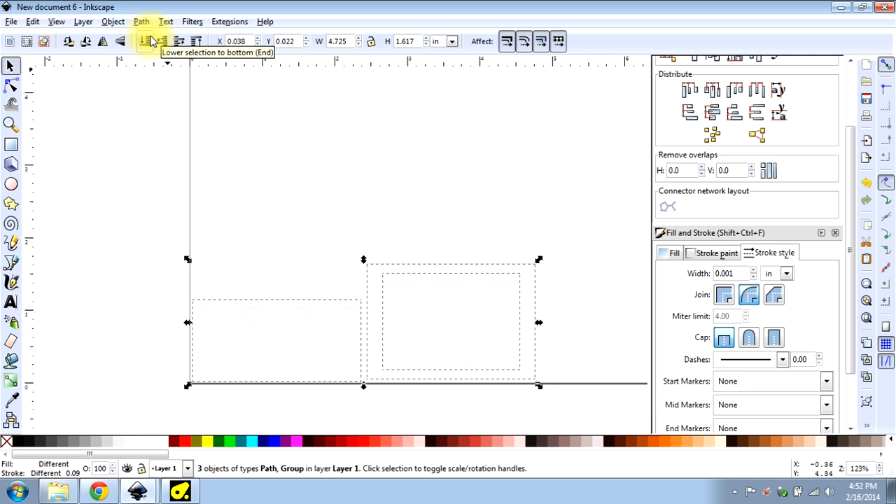
Draw a rectangle about 1.973 by 0.995 in above the panels and give it a vertical corner radius of about 0.443 in
left_click(11, 144)
left_click_drag(301, 130, 444, 203)
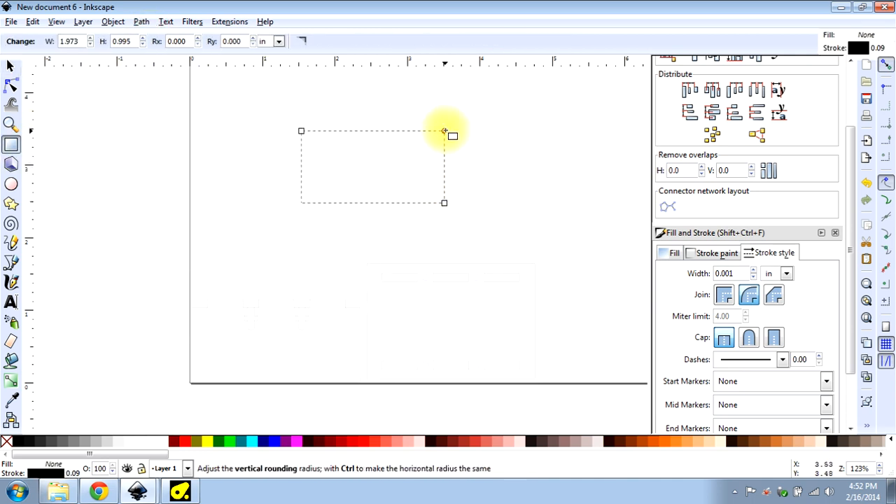
left_click_drag(446, 162, 444, 163)
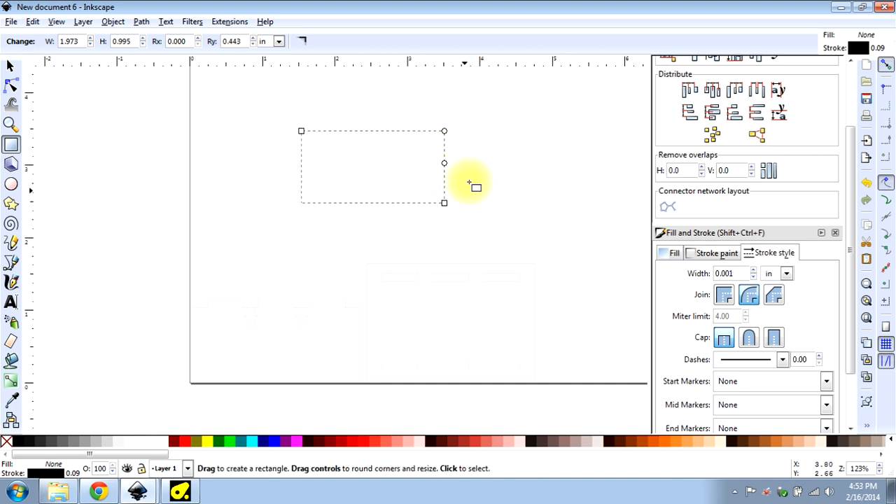
left_click(13, 66)
left_click(341, 154)
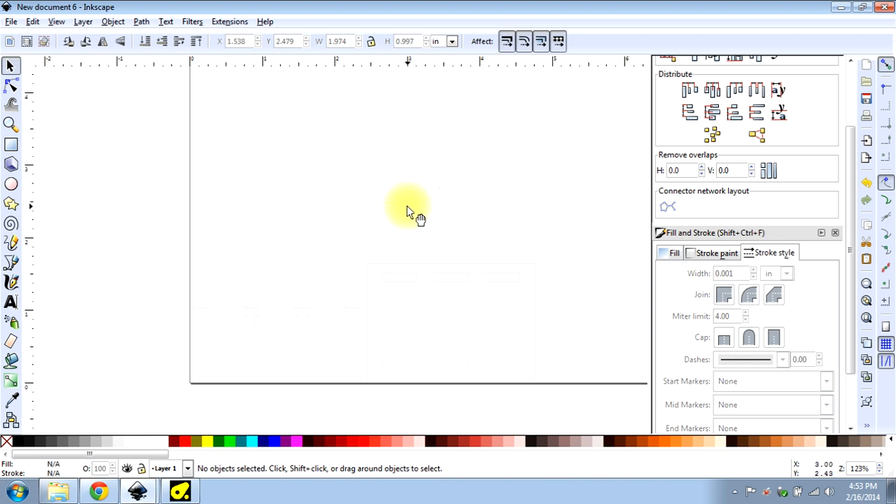
left_click_drag(278, 108, 512, 224)
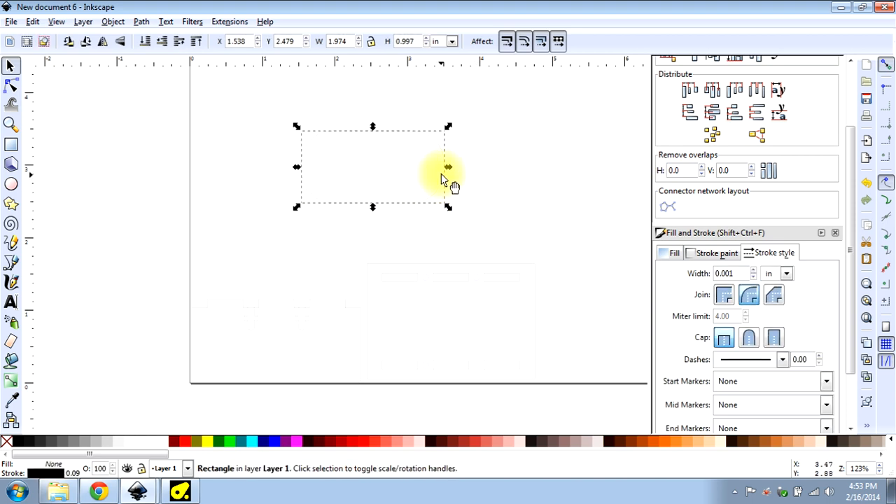
left_click(454, 213)
Save the document to the desktop as "drawing 4" in the Desktop Cutting Plotter (AutoCAD DXF R14) format
left_click(10, 22)
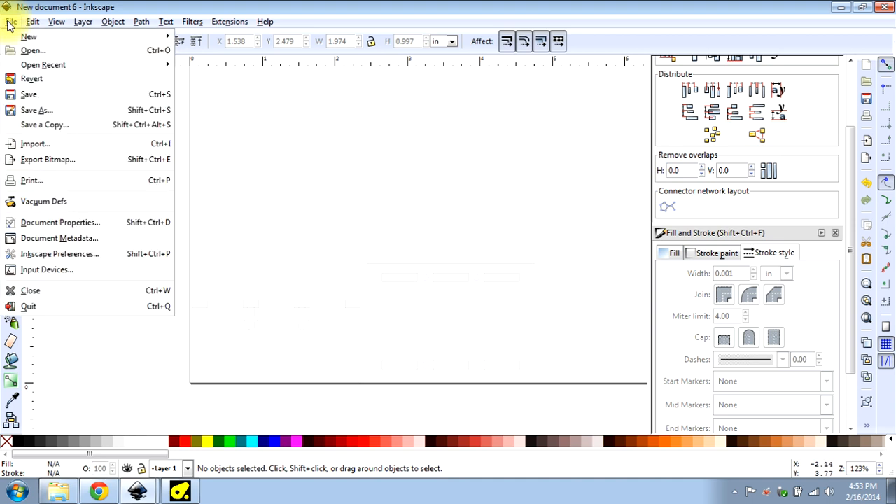
left_click(36, 110)
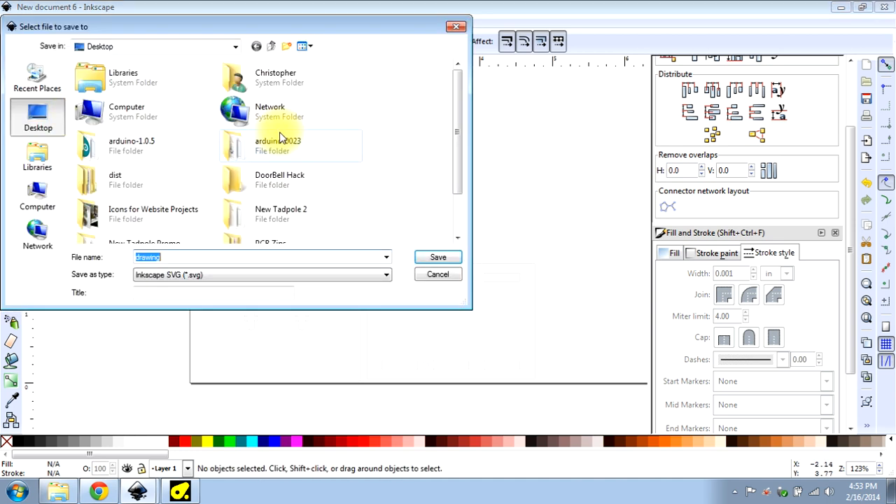
type("4")
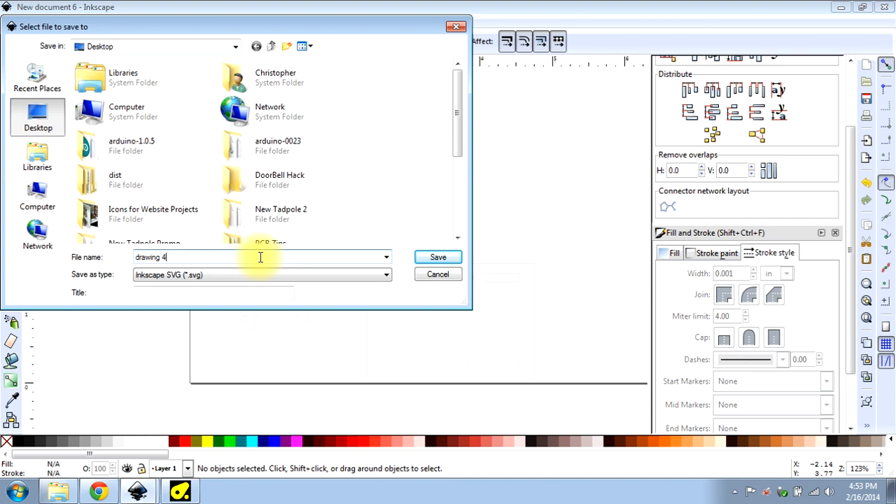
left_click(438, 258)
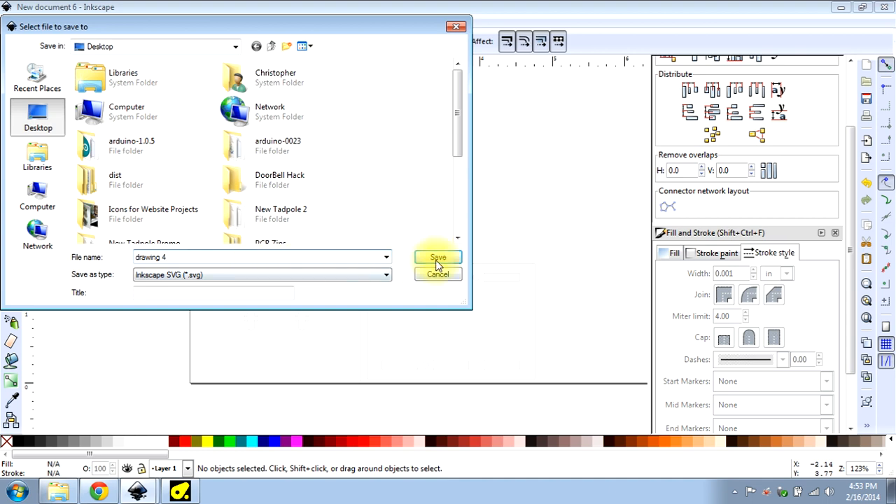
left_click(386, 278)
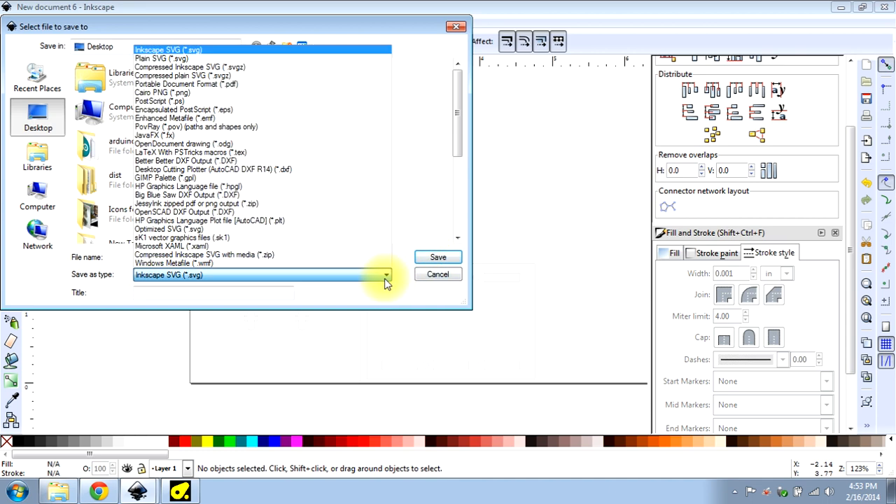
left_click(305, 174)
left_click(438, 257)
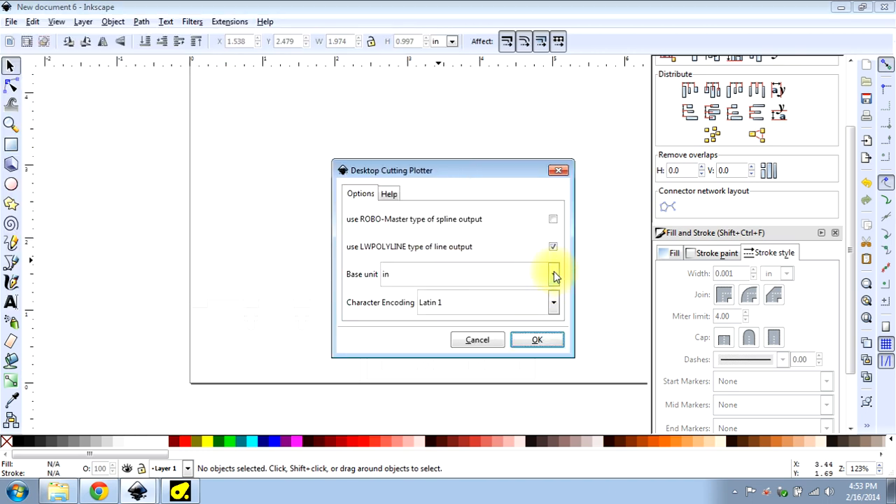
Export the DXF with inches as the base unit and LWPOLYLINE line output enabled
left_click(553, 274)
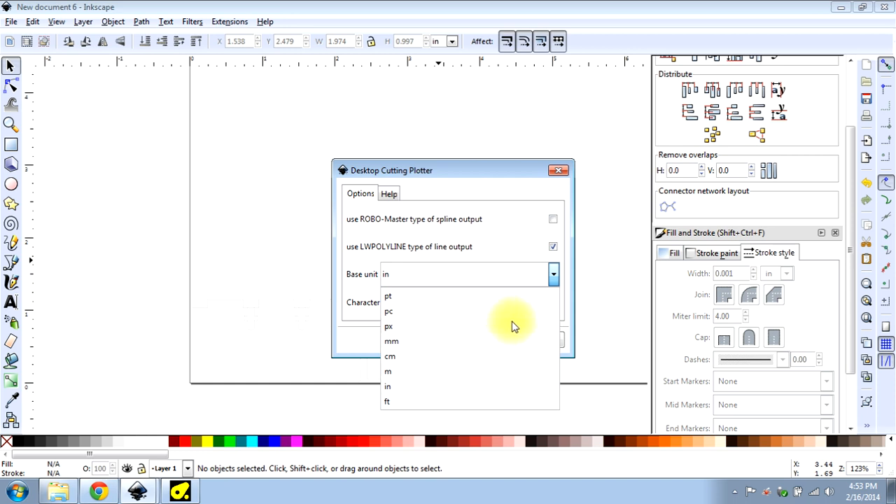
left_click(488, 387)
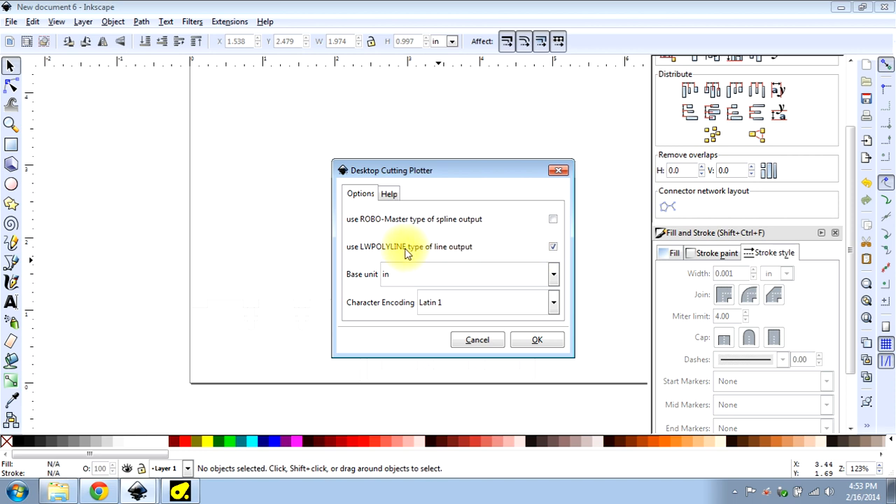
left_click(434, 248)
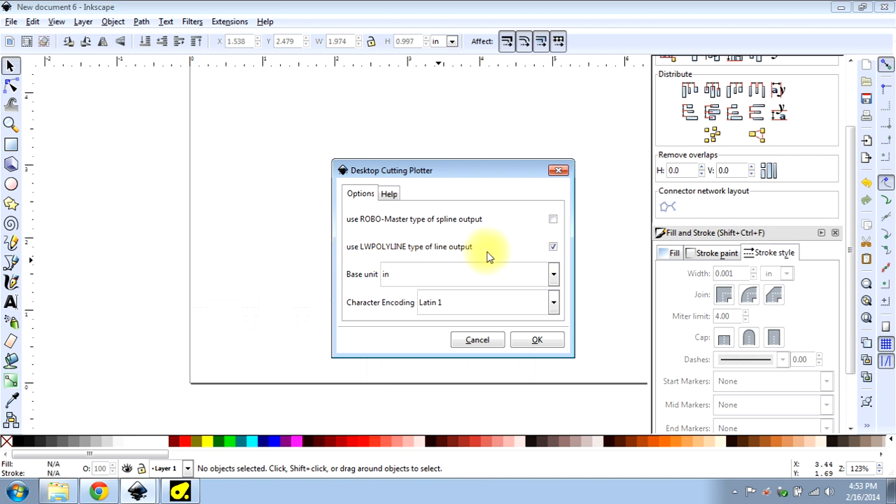
left_click(543, 339)
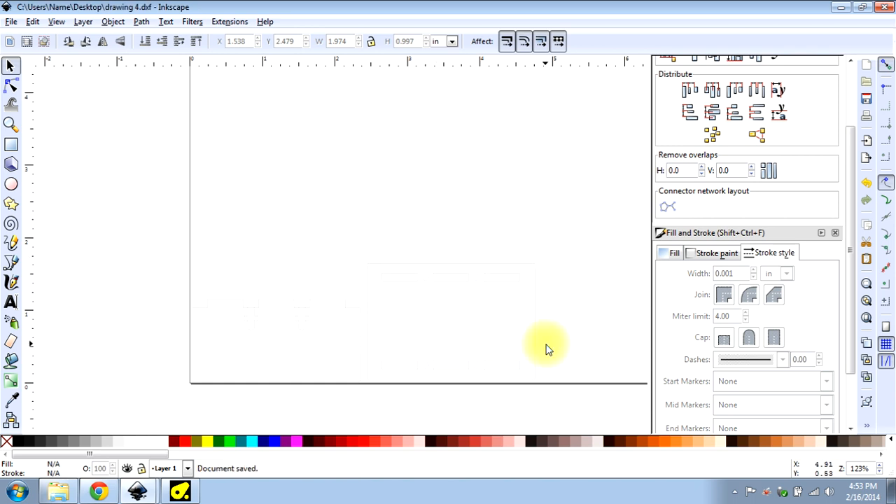
Switch to CamBam and open the "drawing 4" DXF file from the desktop, discarding the changes to "drawing test 2"
left_click(180, 493)
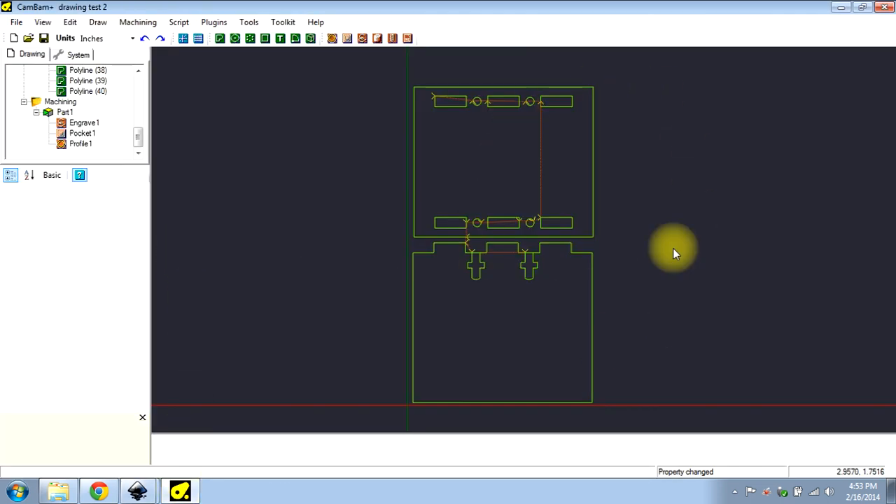
left_click(28, 38)
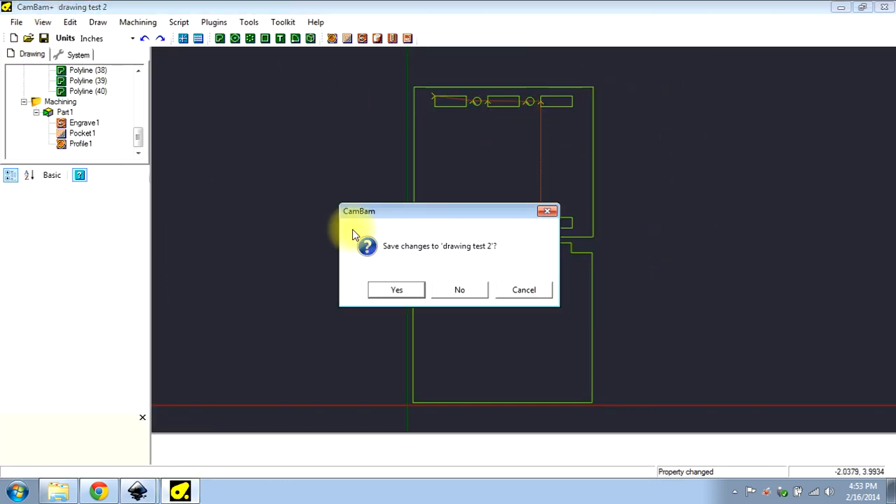
left_click(447, 292)
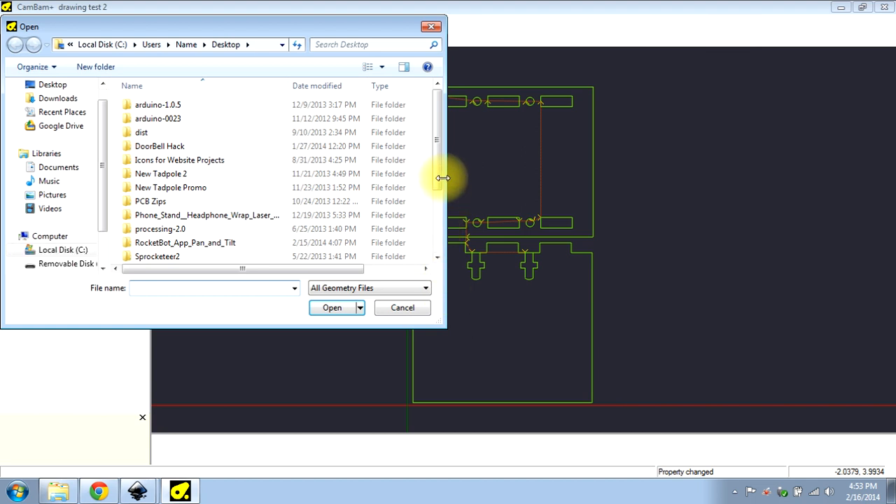
left_click(54, 88)
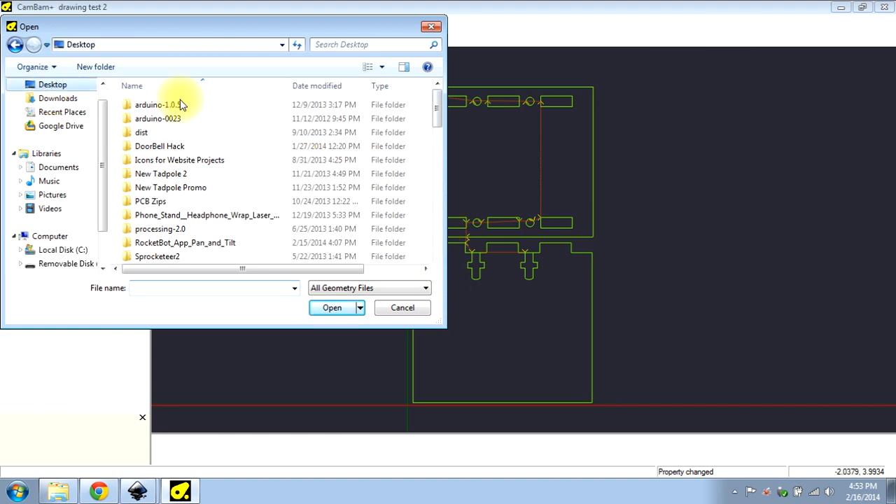
left_click_drag(443, 109, 455, 257)
left_click(165, 138)
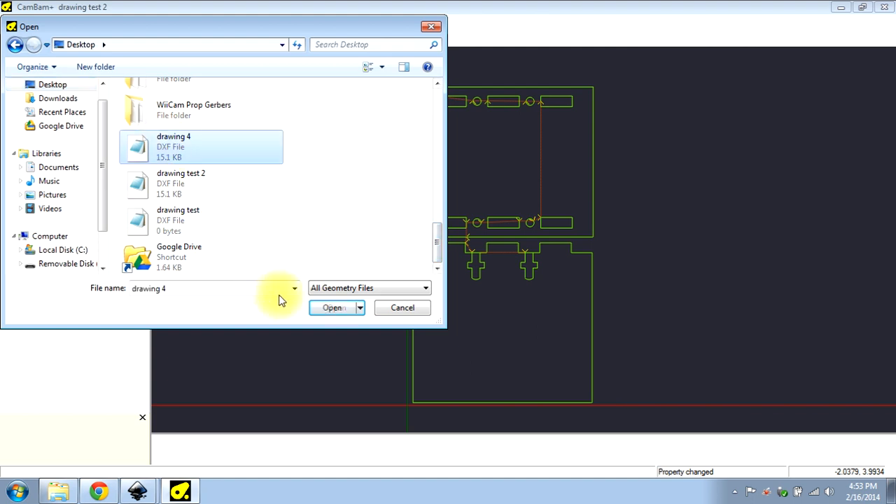
left_click(345, 312)
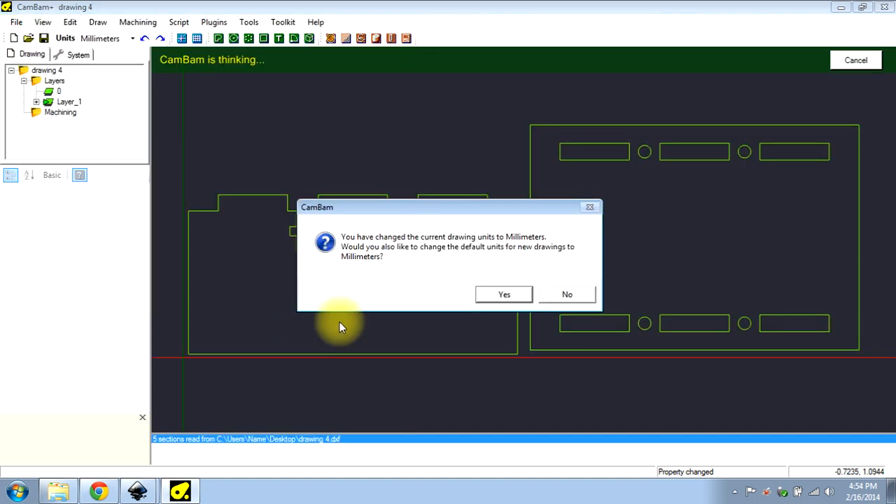
Decline changing the default units for new drawings and set the current drawing's units to inches
left_click(567, 293)
left_click(133, 39)
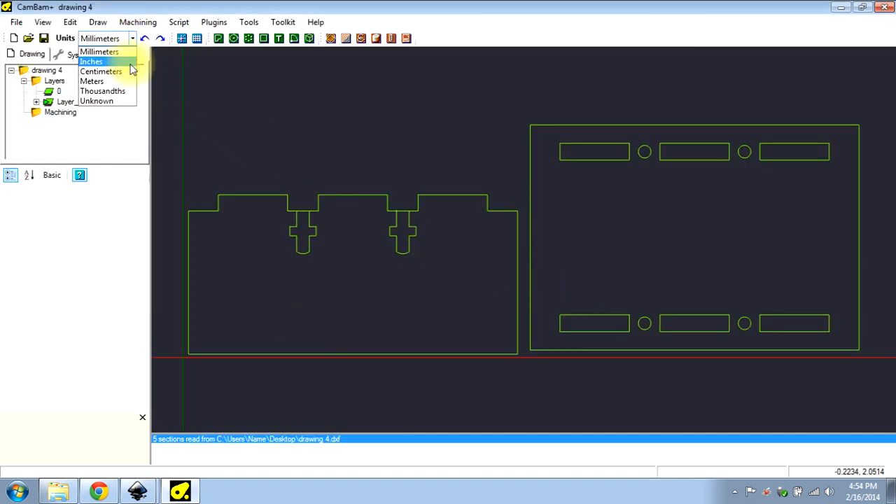
left_click(95, 59)
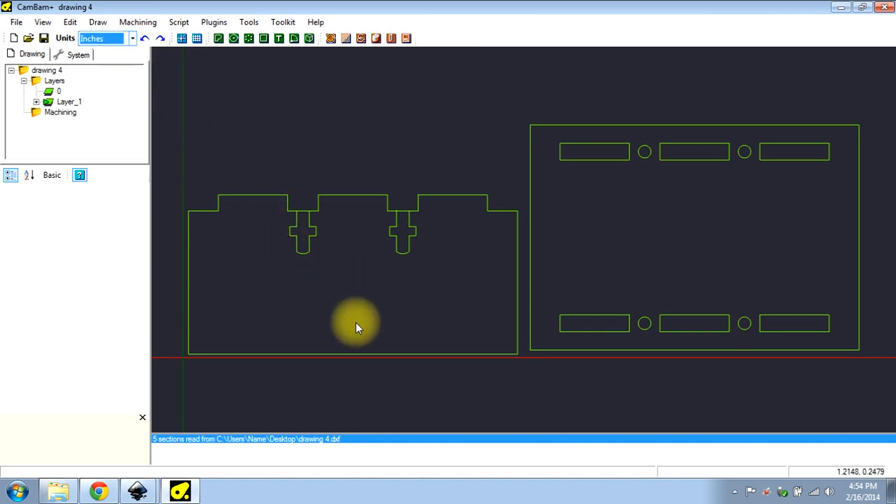
left_click(342, 273)
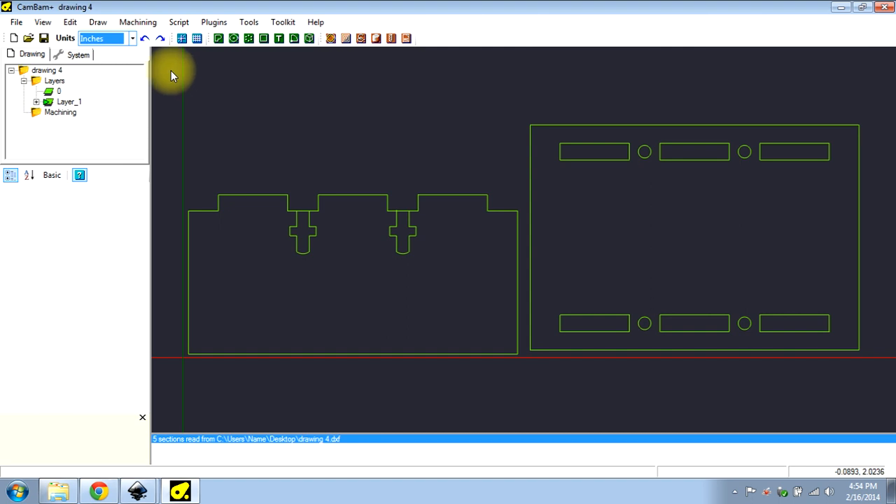
Join all the polylines of both panels with a join tolerance of .01
mouse_move(171, 71)
left_mouse_down()
mouse_move(180, 163)
mouse_move(350, 385)
mouse_move(860, 428)
mouse_move(867, 403)
left_mouse_up()
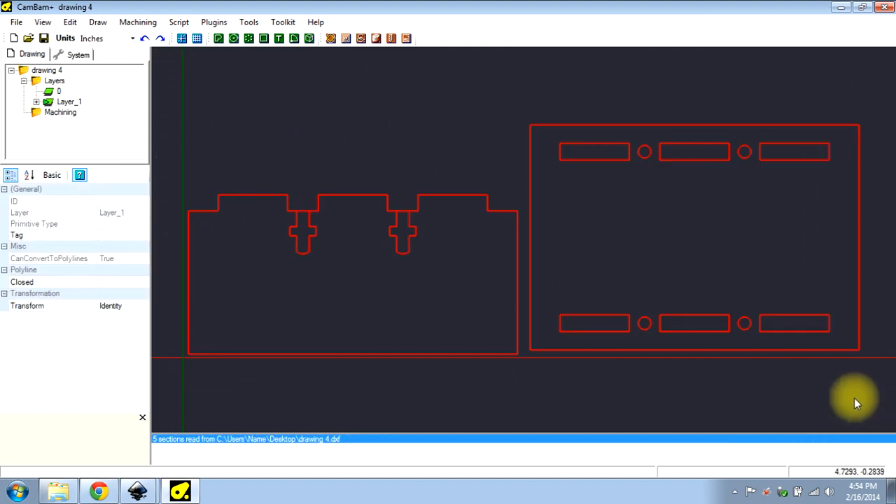
key("ctrl+j")
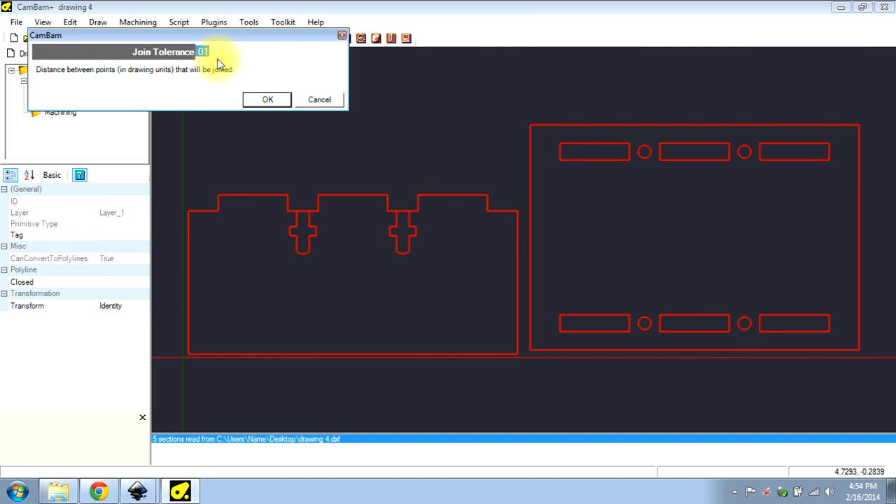
left_click(273, 100)
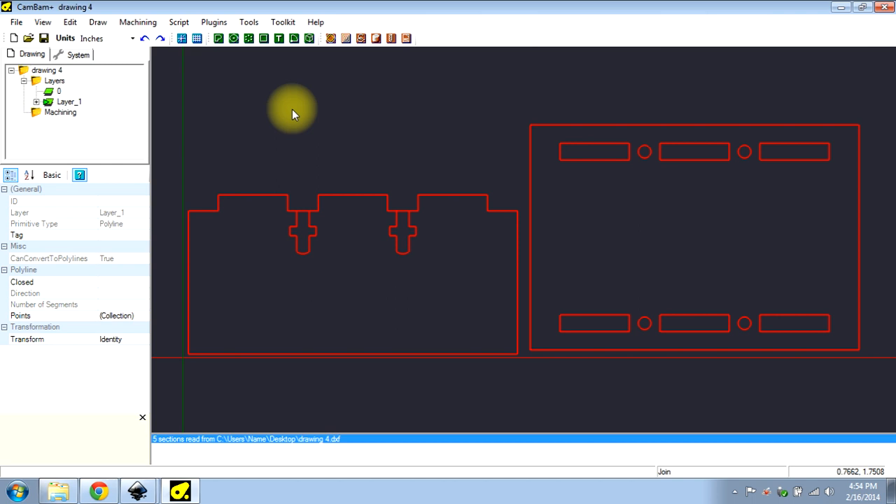
left_click(291, 109)
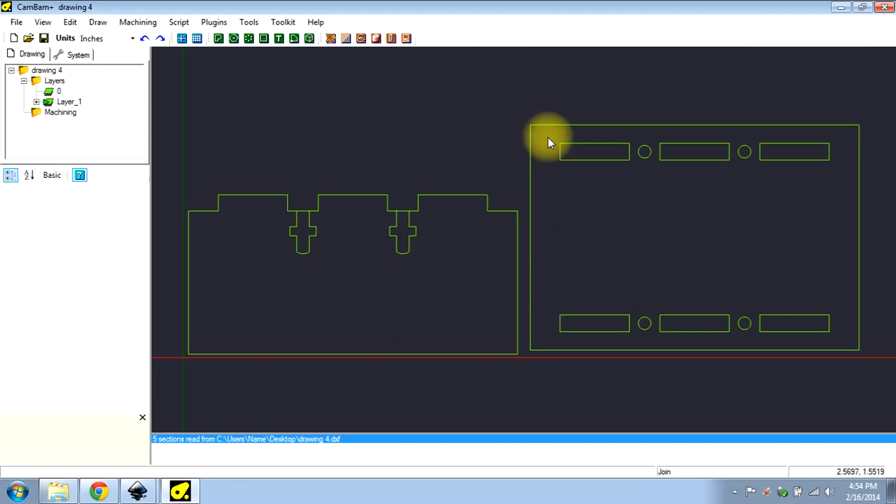
Add a drill operation to the first hole in the upper row of the slotted panel
left_click_drag(548, 137, 633, 172)
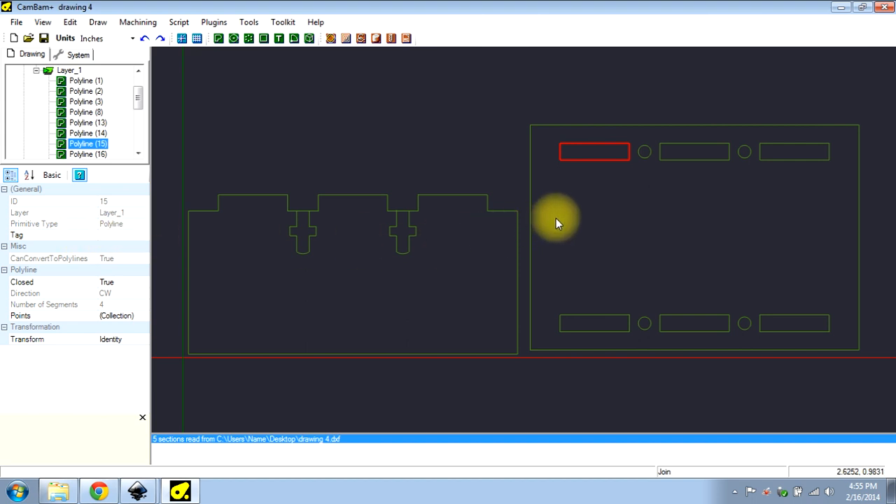
left_click(639, 168)
left_click(646, 155)
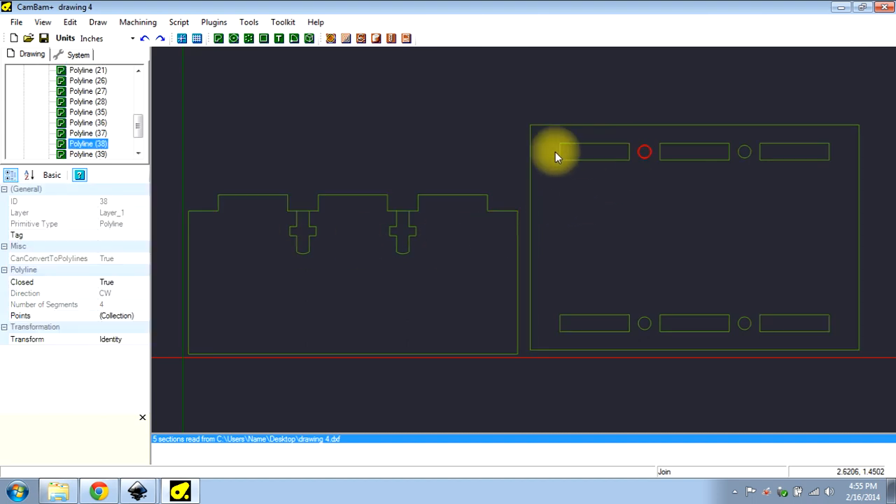
left_click(391, 40)
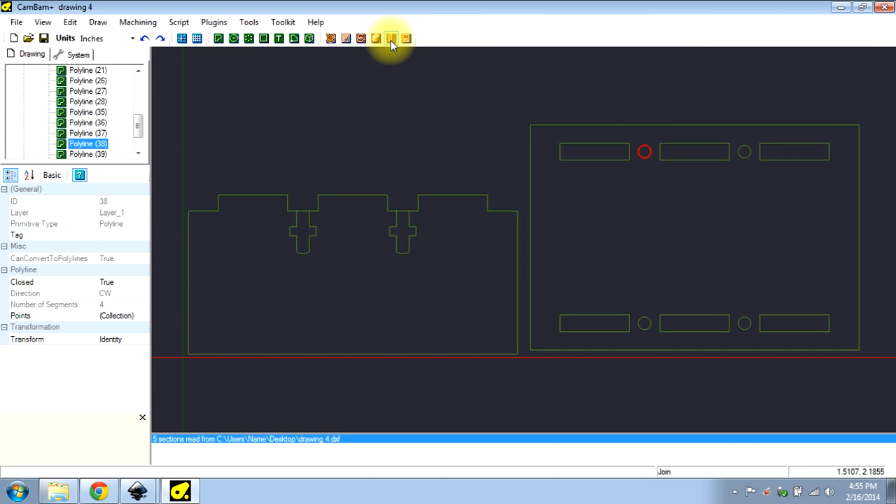
left_click(391, 39)
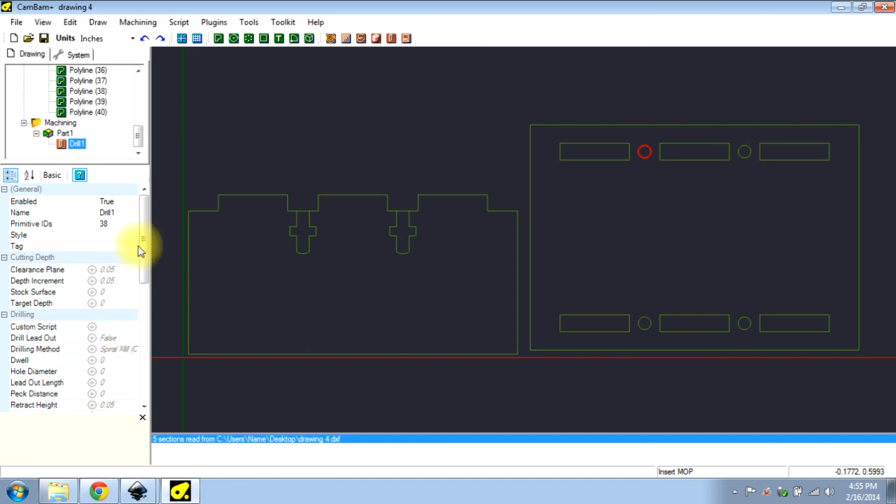
left_click_drag(144, 244, 150, 289)
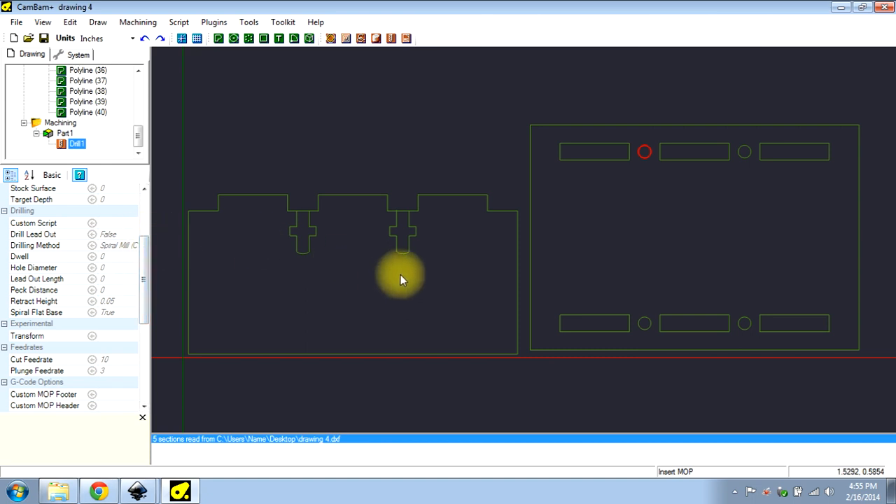
Add a profile operation to the outer rectangle of the slotted panel
left_click(537, 126)
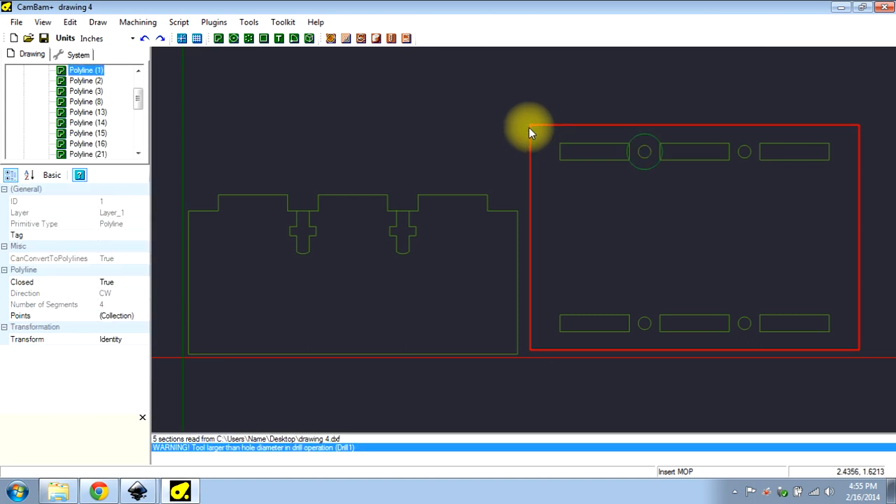
left_click(330, 39)
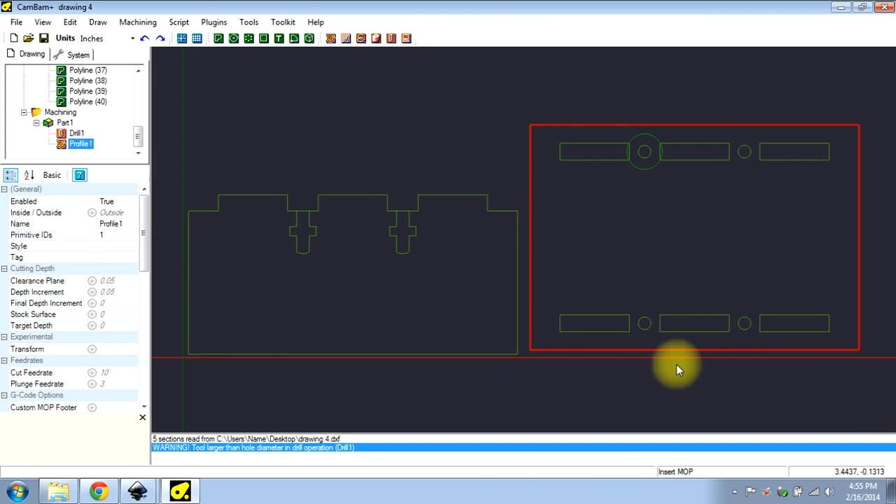
left_click(276, 171)
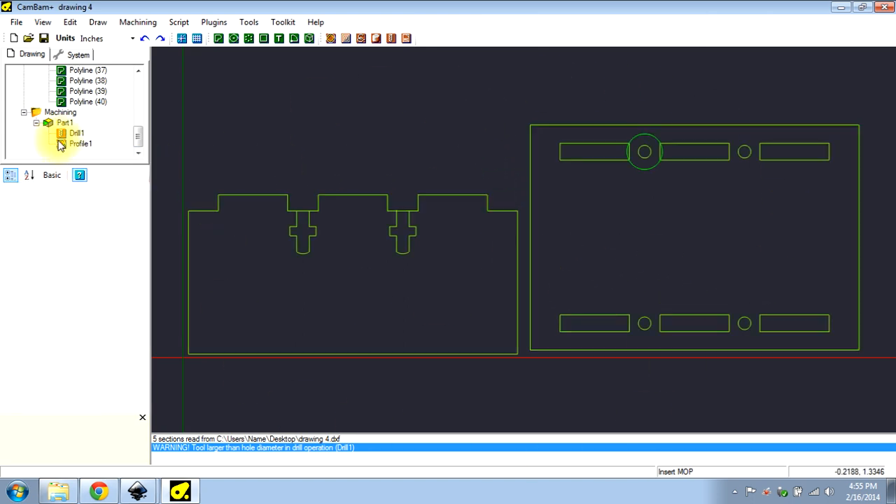
Delete the drill and profile machining operations from the part
left_click(74, 133)
key("Delete")
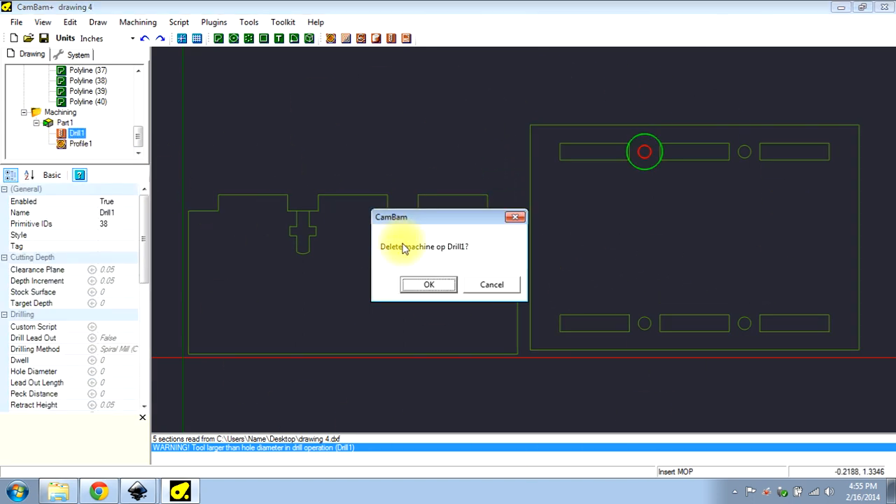
left_click(426, 284)
key("Delete")
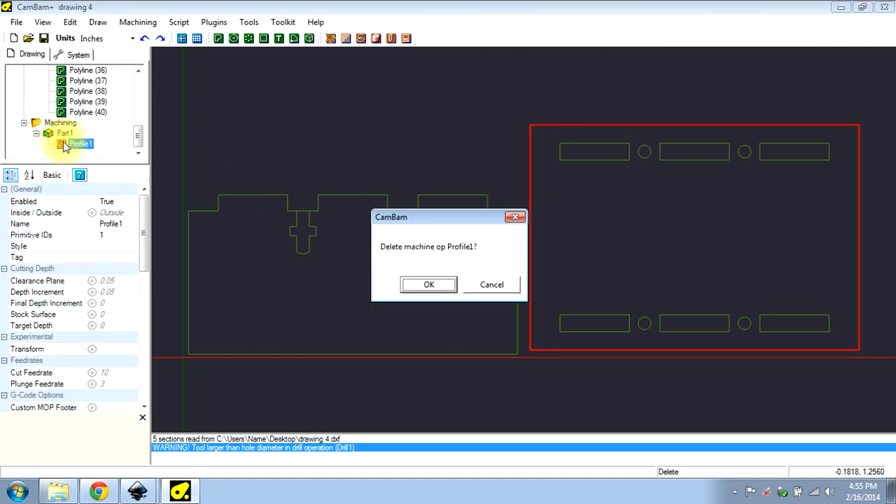
left_click(430, 283)
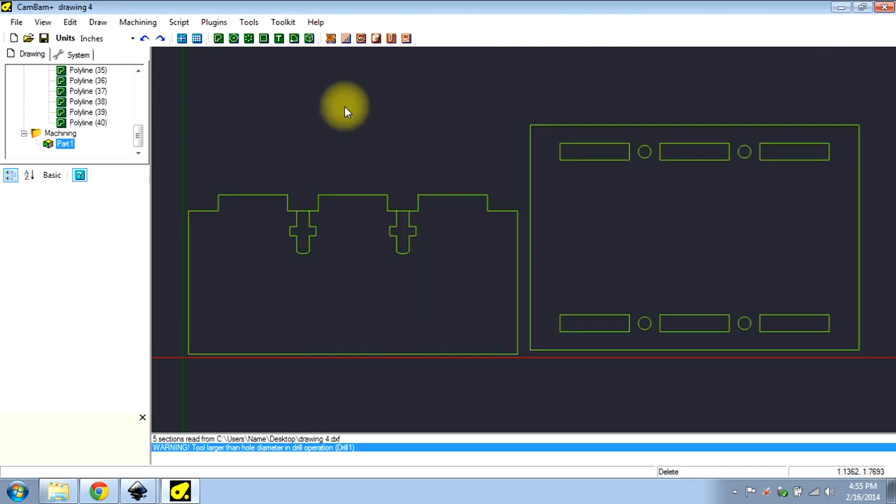
Add an engrave operation covering all the geometry of both panels and set its style to Laser Cutter
left_click_drag(175, 77, 889, 393)
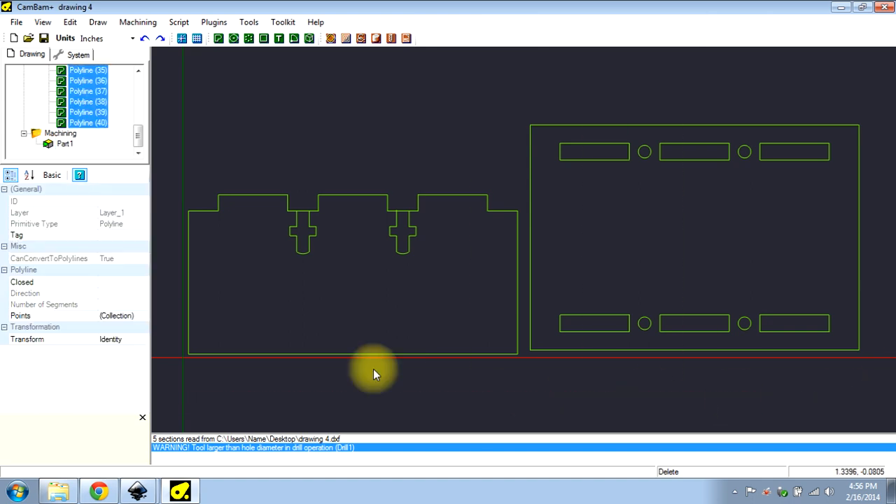
left_click(173, 94)
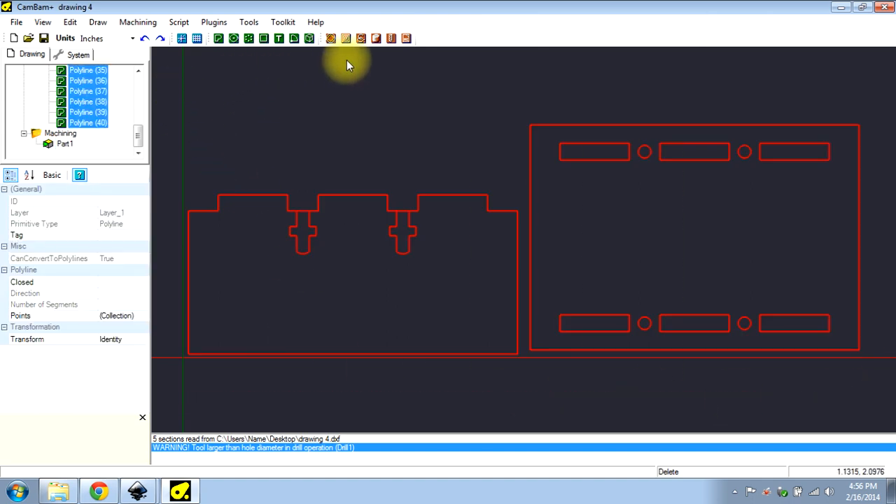
left_click(360, 40)
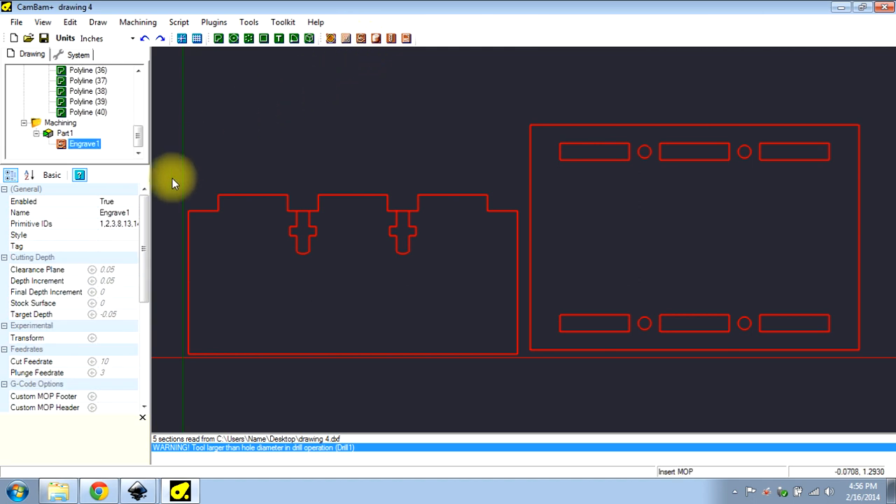
left_click(134, 236)
left_click(133, 236)
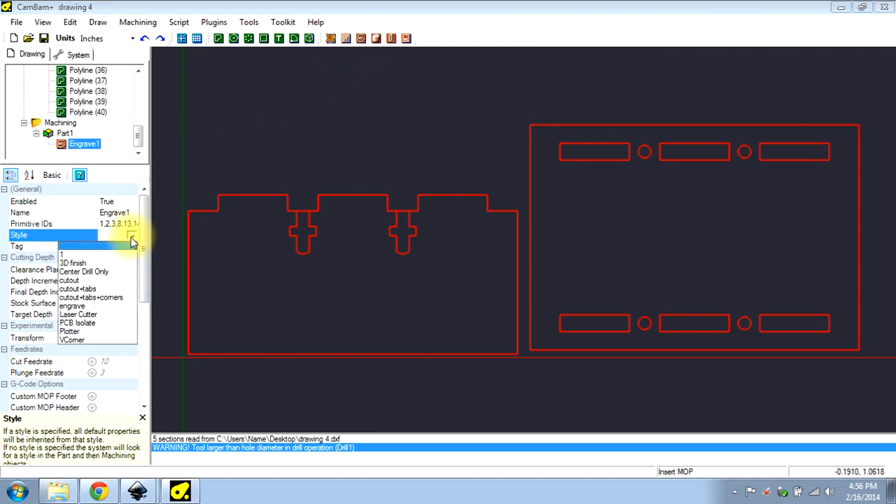
left_click(91, 314)
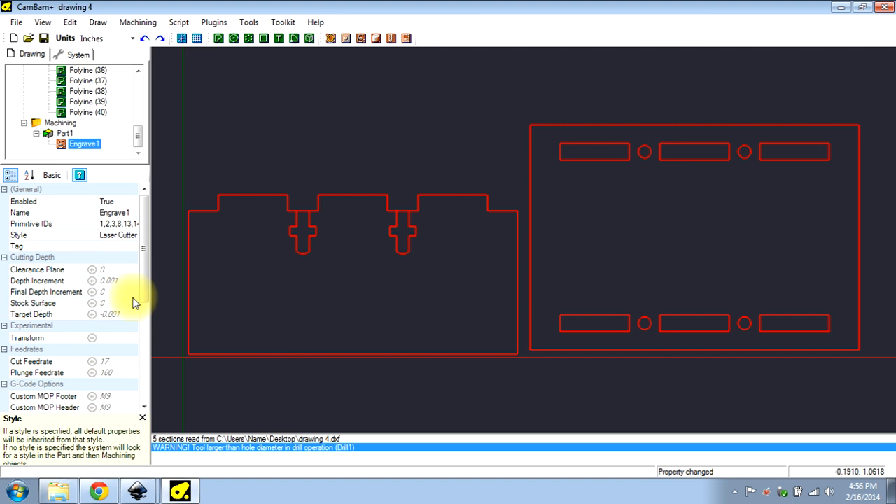
Generate the toolpaths for the engrave operation
left_click(179, 22)
mouse_move(149, 23)
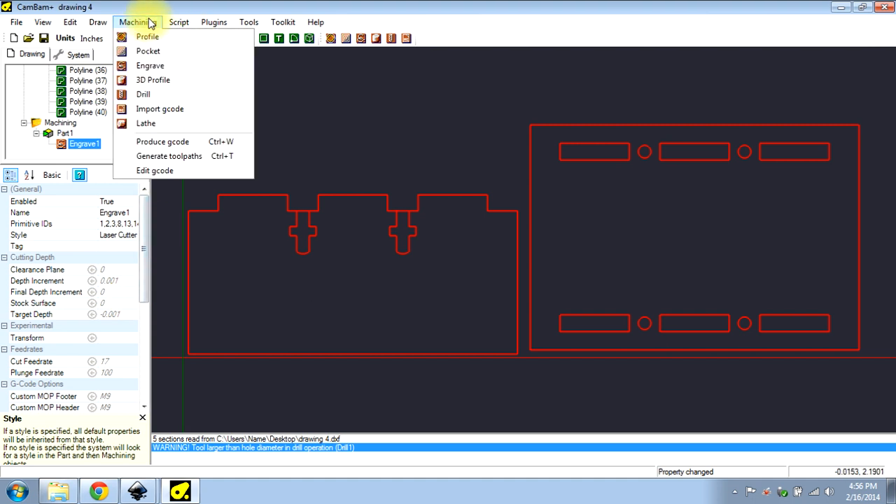
left_click(178, 156)
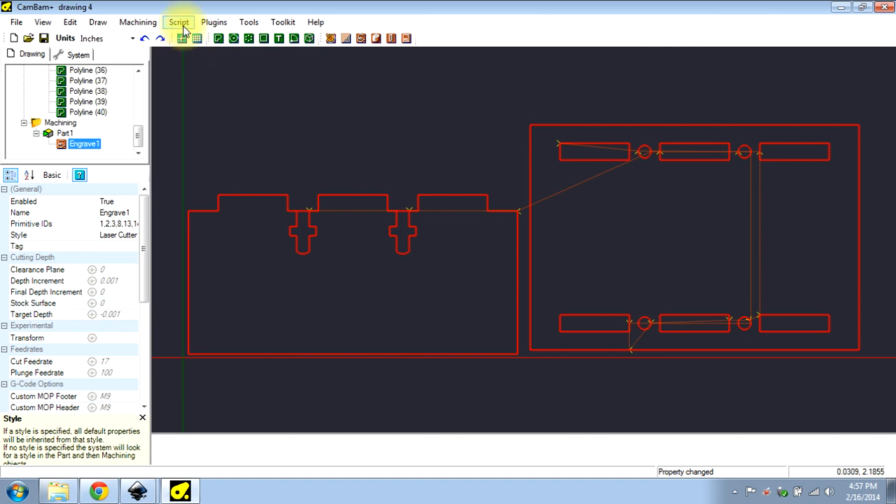
Produce the G-code and save it in the Google Drive folder as "drawing 4"
left_click(138, 23)
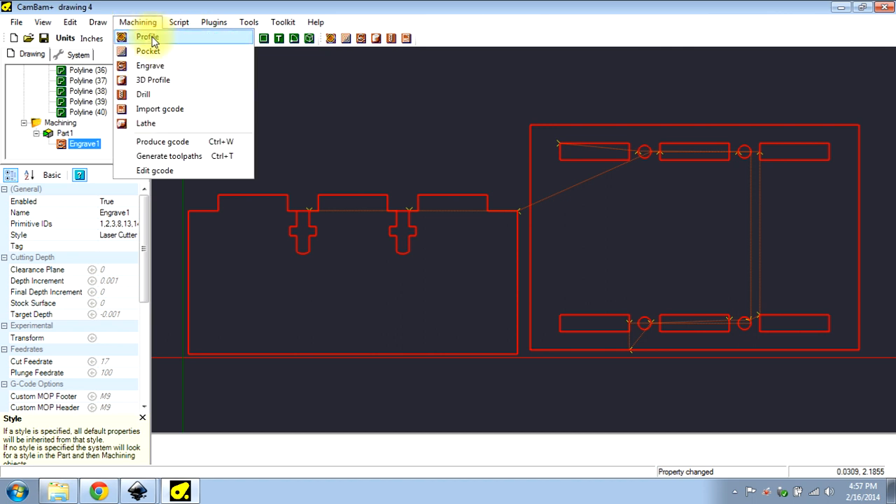
left_click(173, 142)
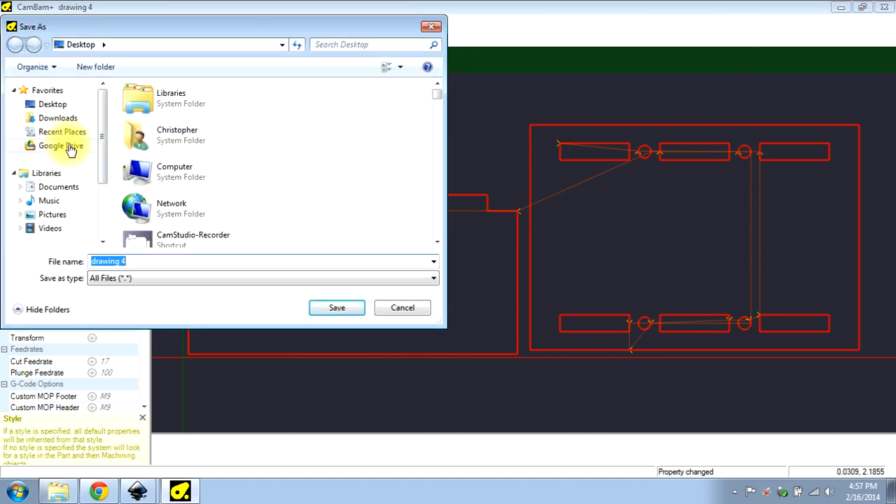
left_click(63, 145)
left_click(338, 307)
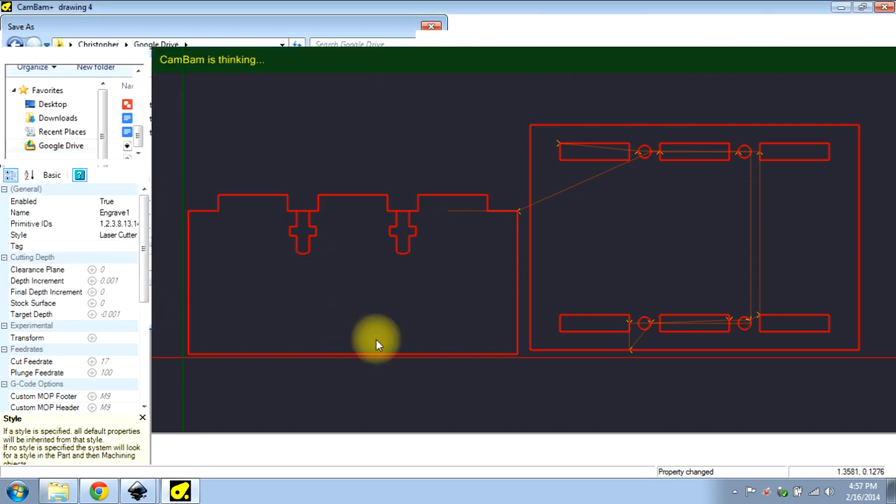